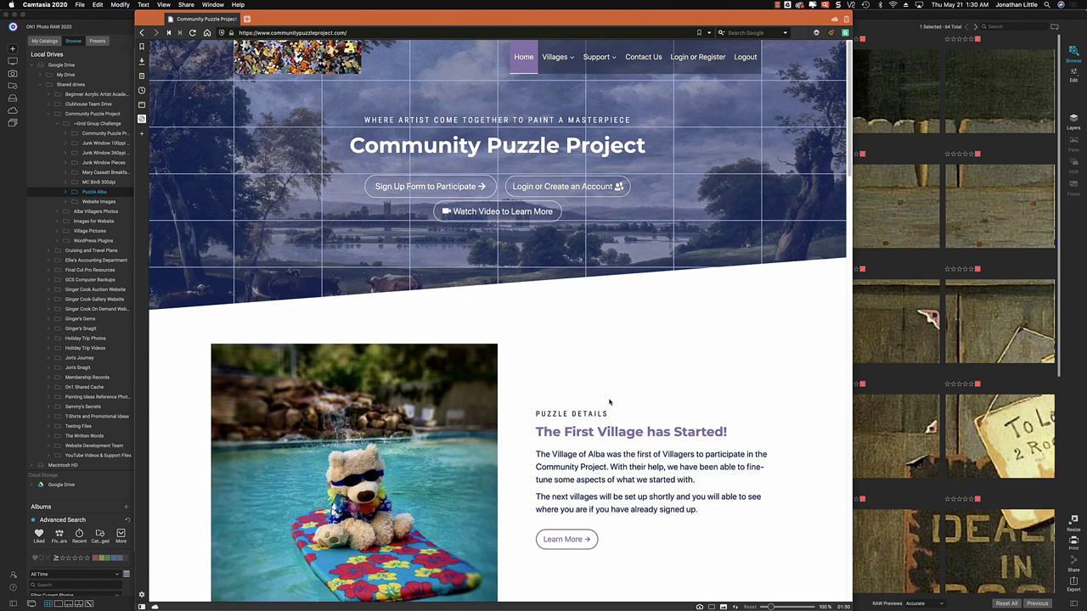
# Switch to ON1 Photo RAW and look through the reference tiles in the Puzzle Alba folder.
pyautogui.click(875, 35)
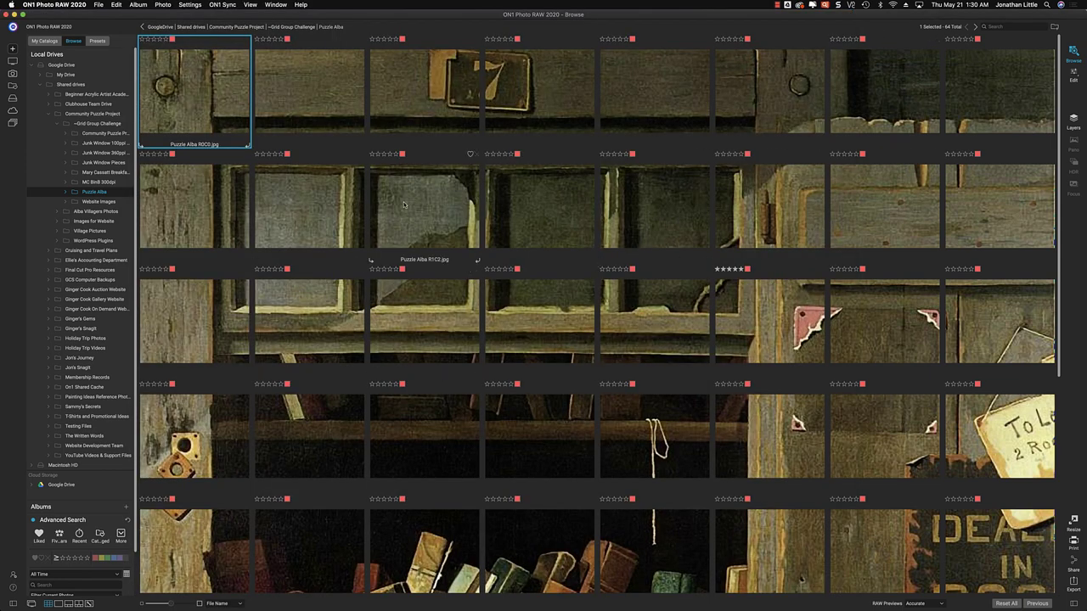
pyautogui.scroll(-5, 405, 203)
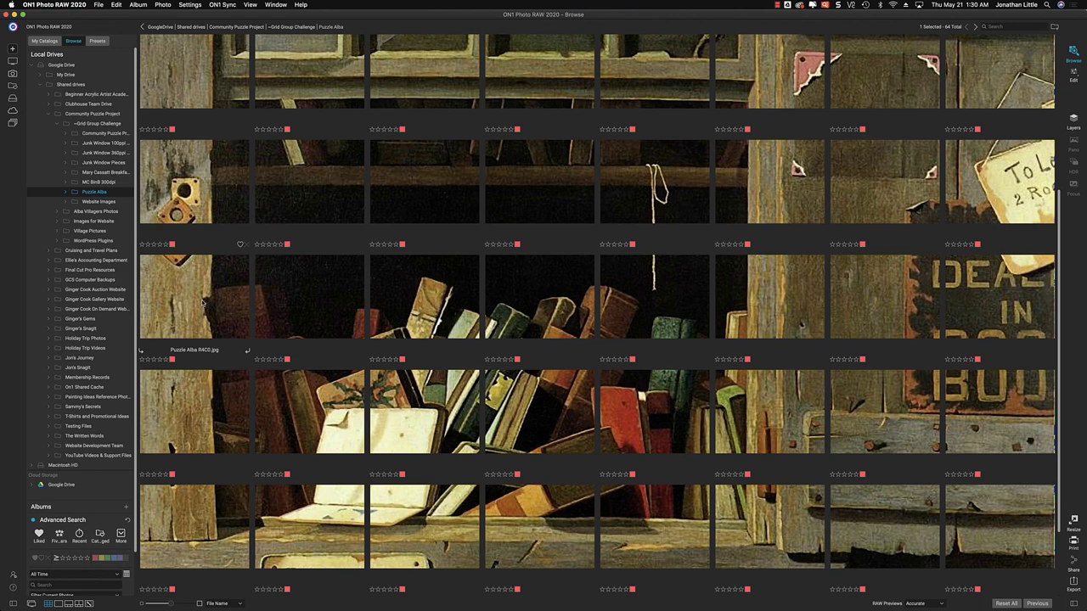
pyautogui.scroll(5, 209, 306)
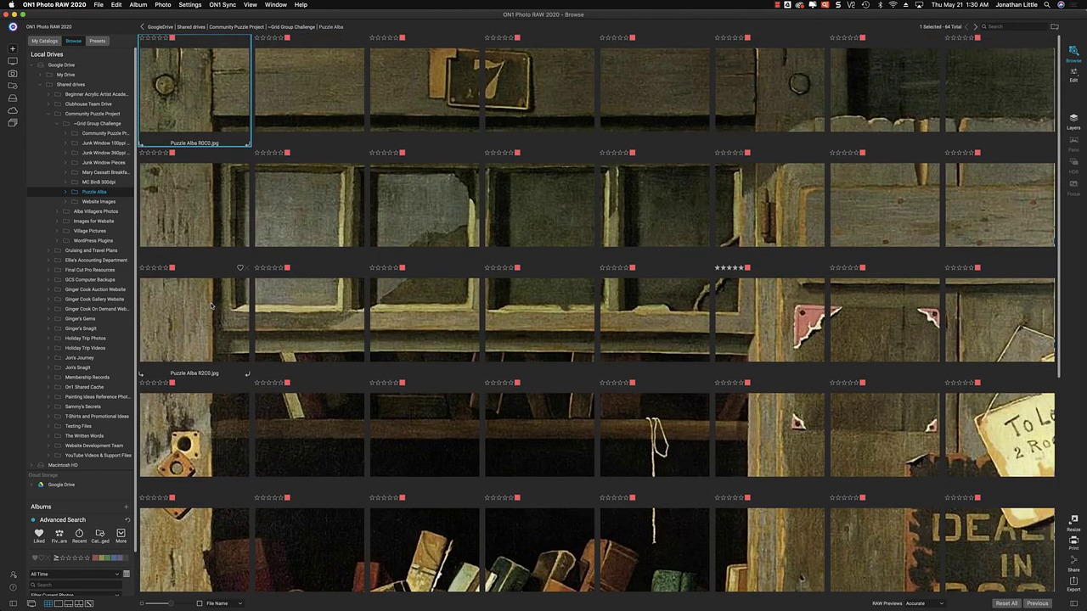
pyautogui.scroll(-5, 211, 306)
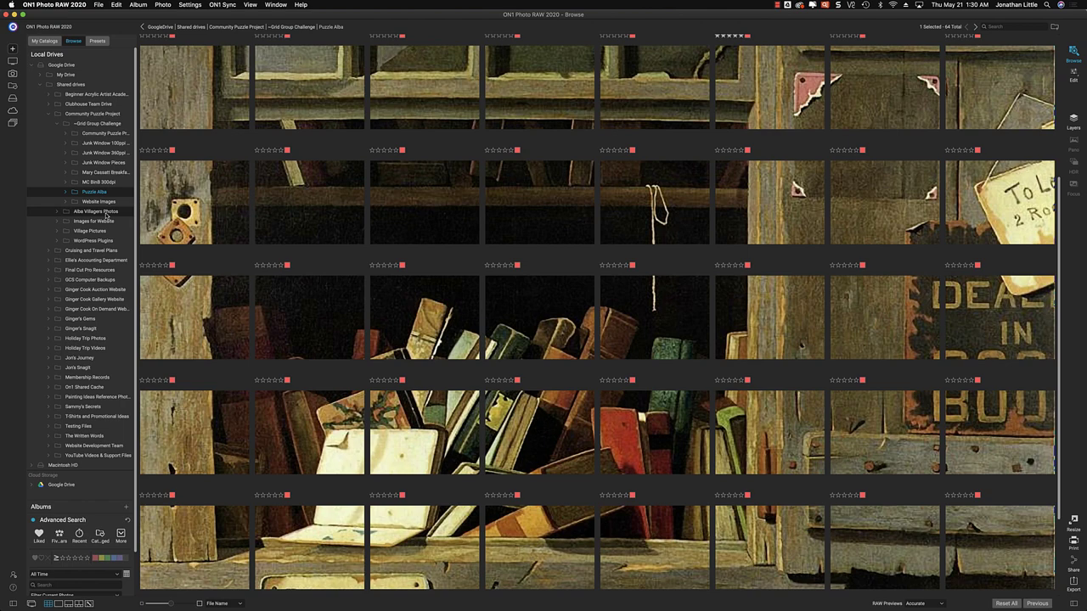
# Open the Alba Villagers Photos folder and filter it by colour label, including the red and purple labels.
pyautogui.click(96, 212)
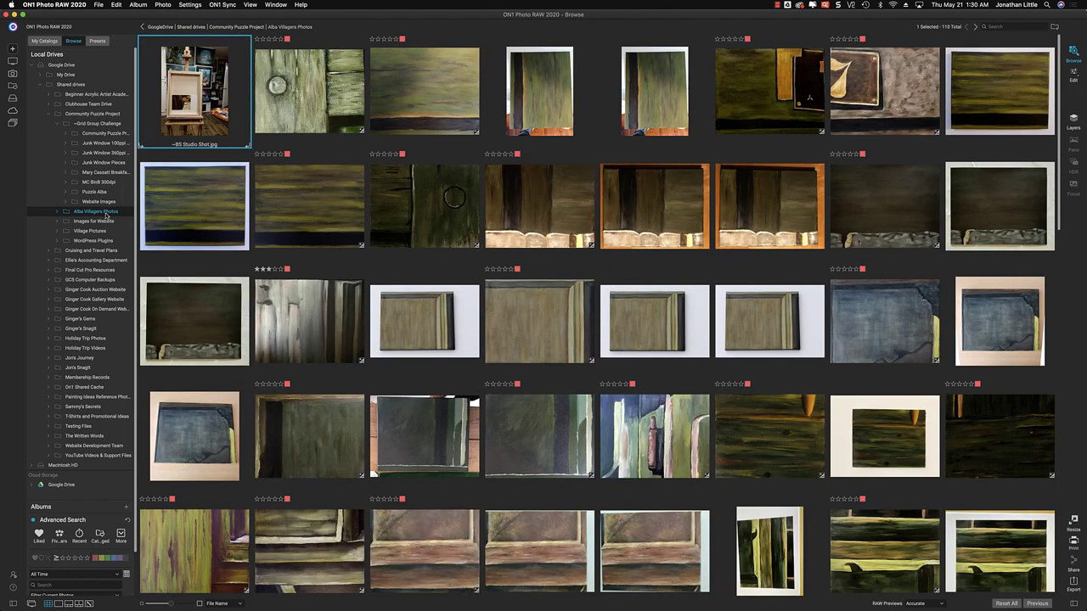
pyautogui.click(114, 561)
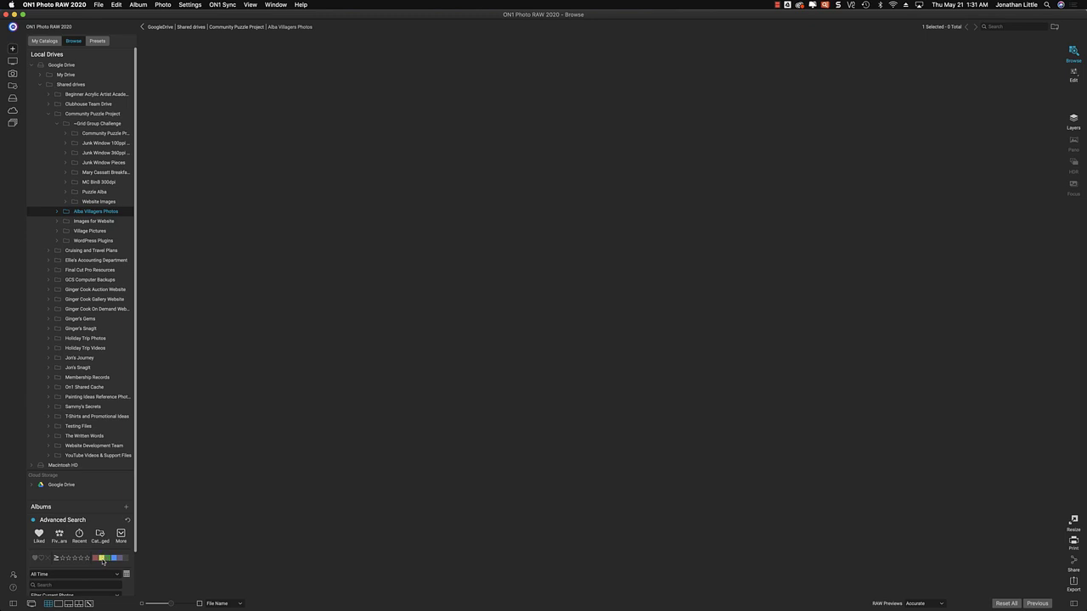
pyautogui.click(101, 560)
pyautogui.click(117, 559)
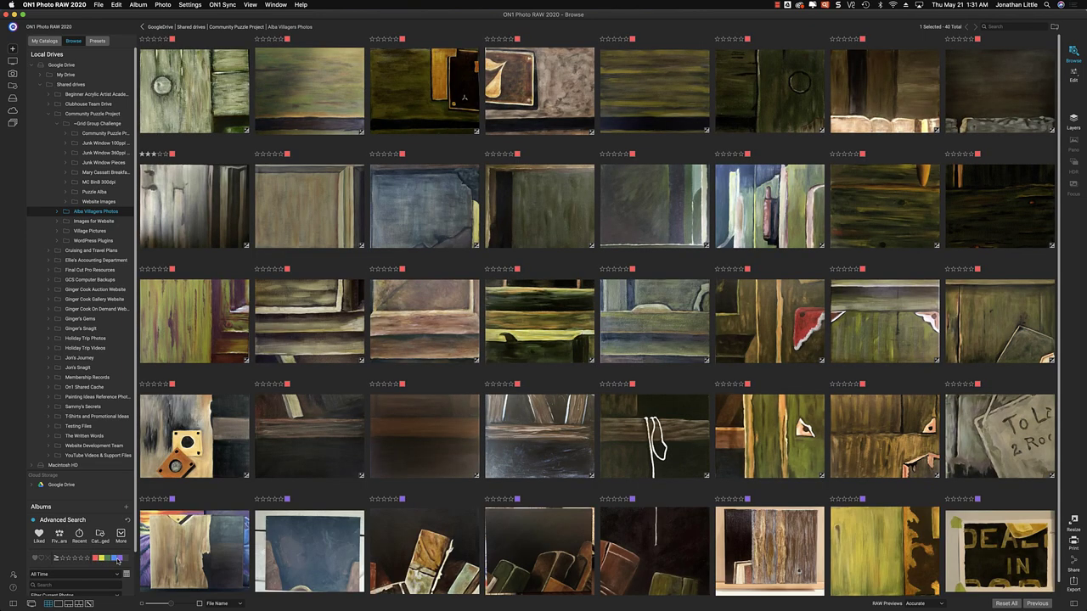
# Open the purple-labelled photo R4C0 b.jpeg for editing.
pyautogui.scroll(-1, 290, 438)
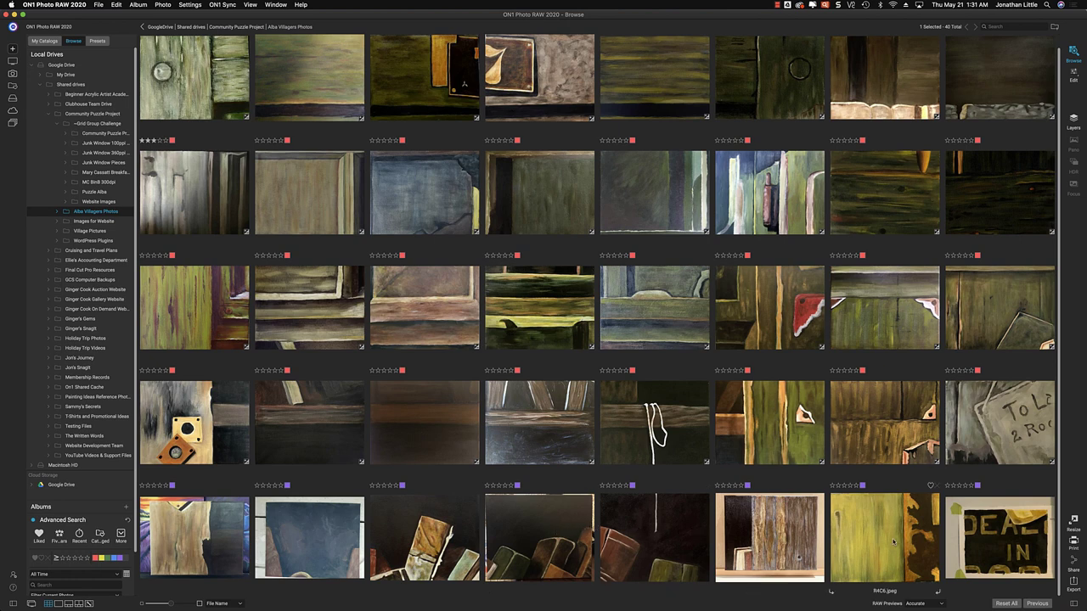
pyautogui.click(186, 537)
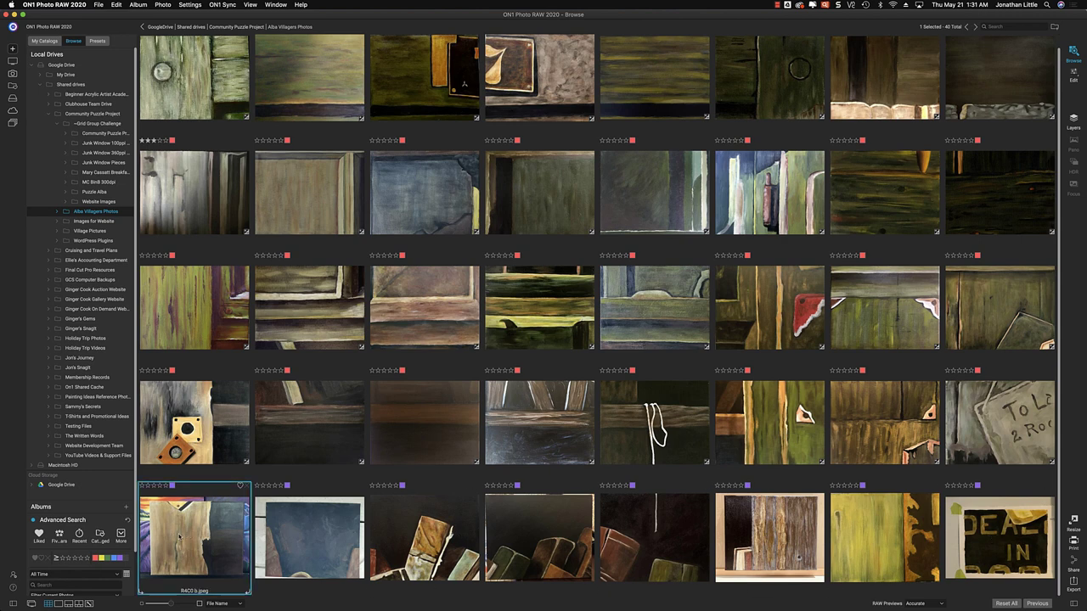
pyautogui.click(1073, 75)
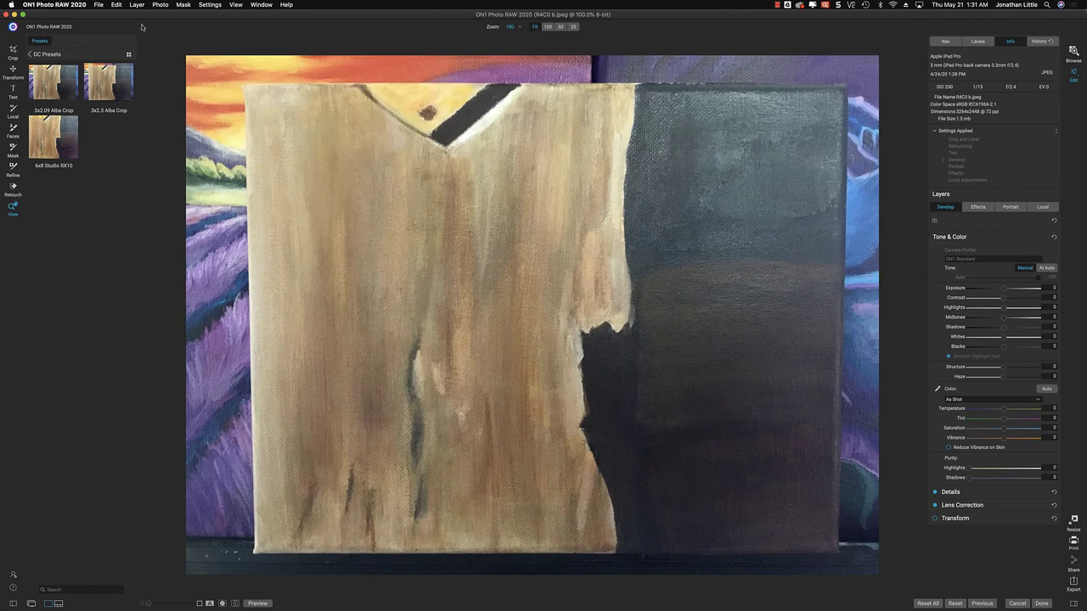
# Try a custom crop ratio on R4C0 b.jpeg, starting from 2x3 and setting the height to 2.3.
pyautogui.click(13, 51)
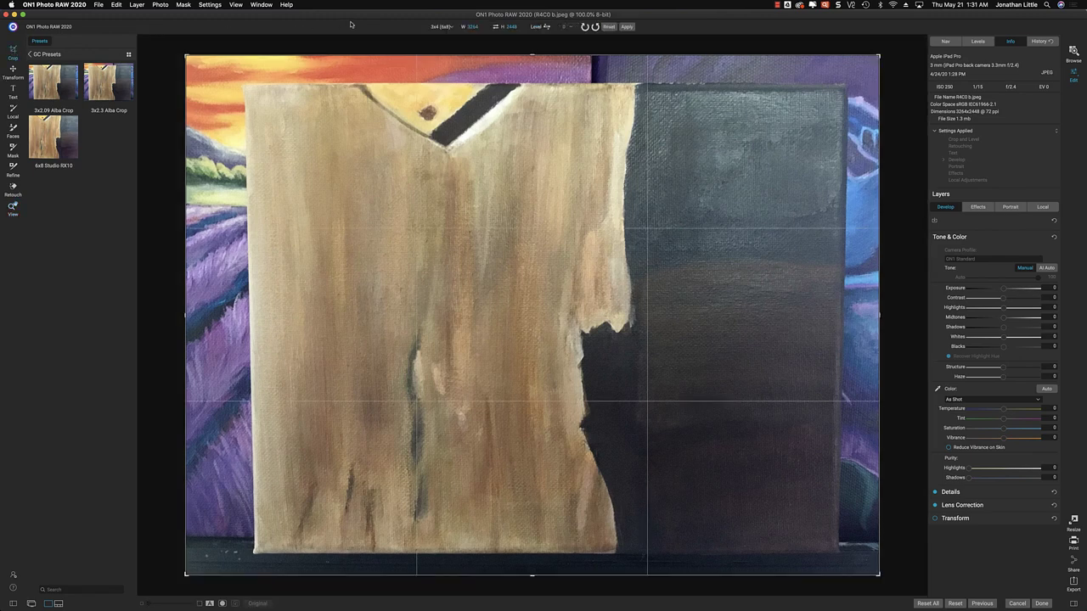
pyautogui.click(445, 26)
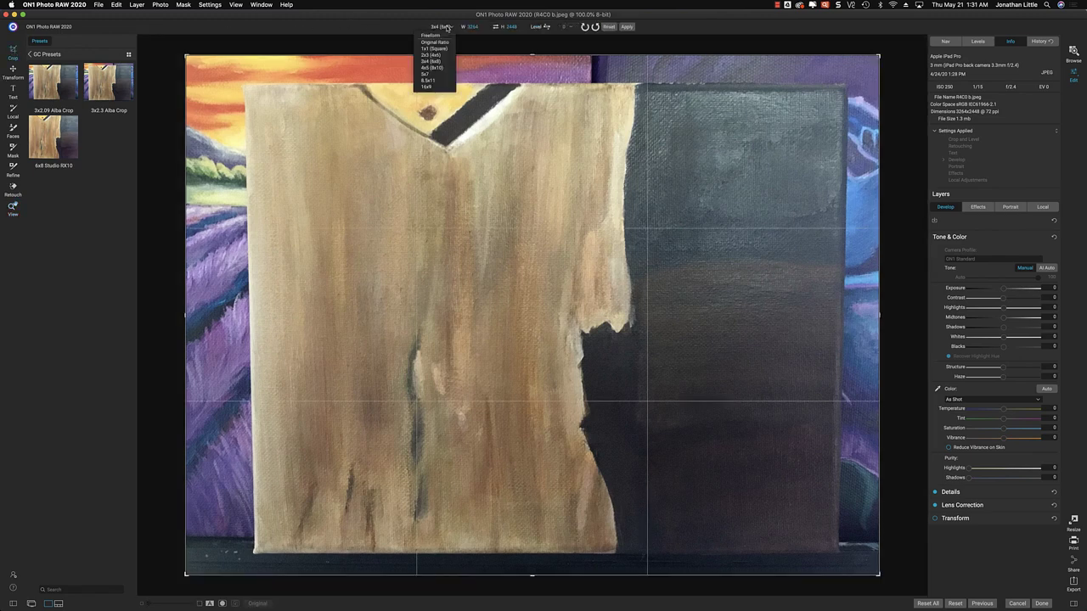
pyautogui.click(441, 56)
pyautogui.click(518, 26)
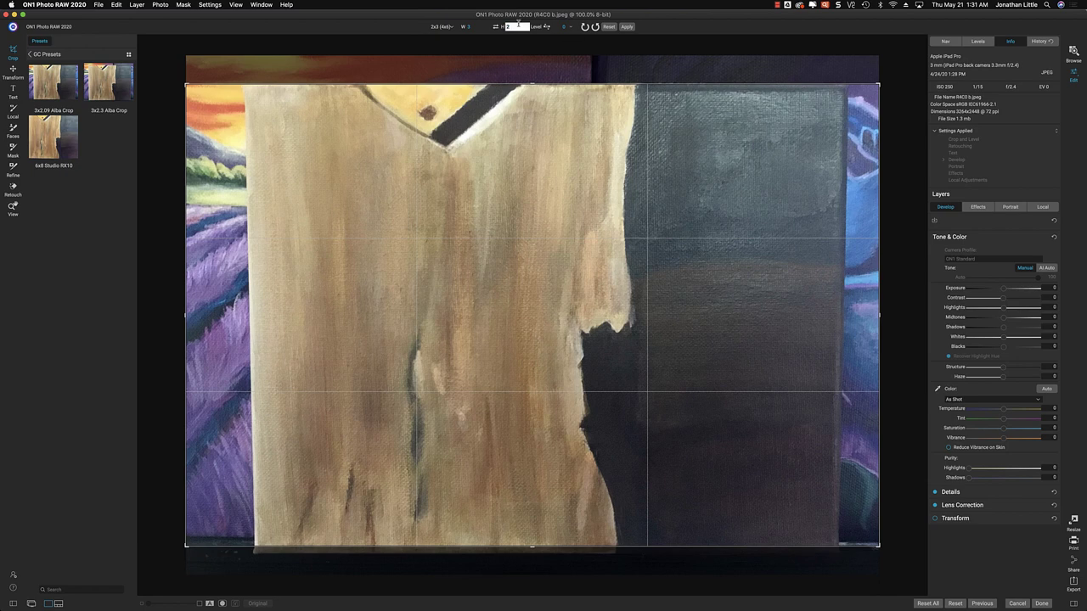
pyautogui.write('2.5')
pyautogui.press('Return')
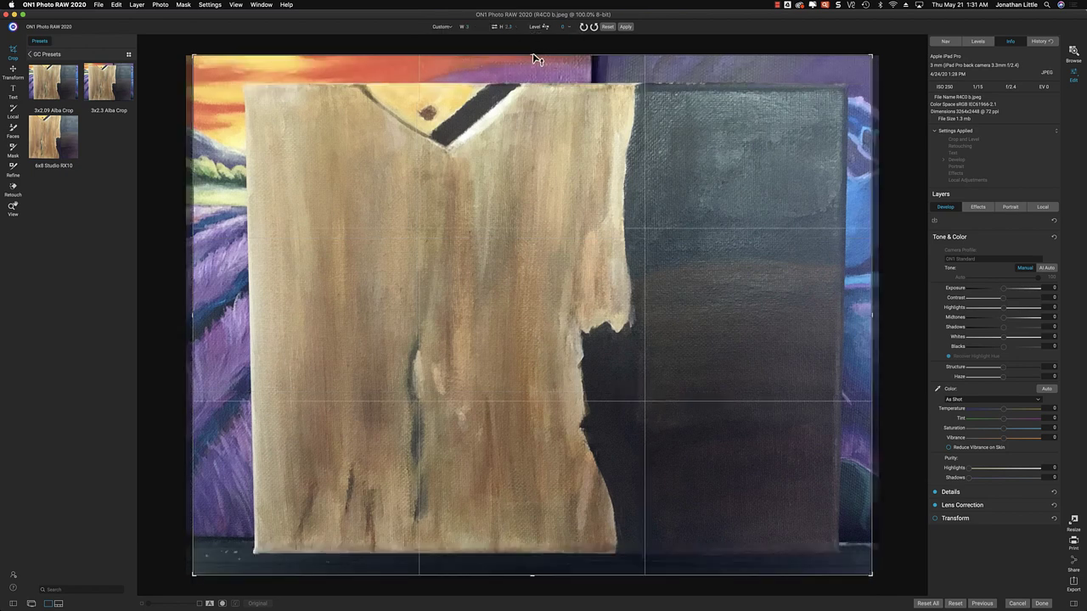
# Try fitting the crop frame over the painting in R4C0 b.jpeg, and discard the edits.
pyautogui.moveTo(534, 61); pyautogui.dragTo(544, 89)
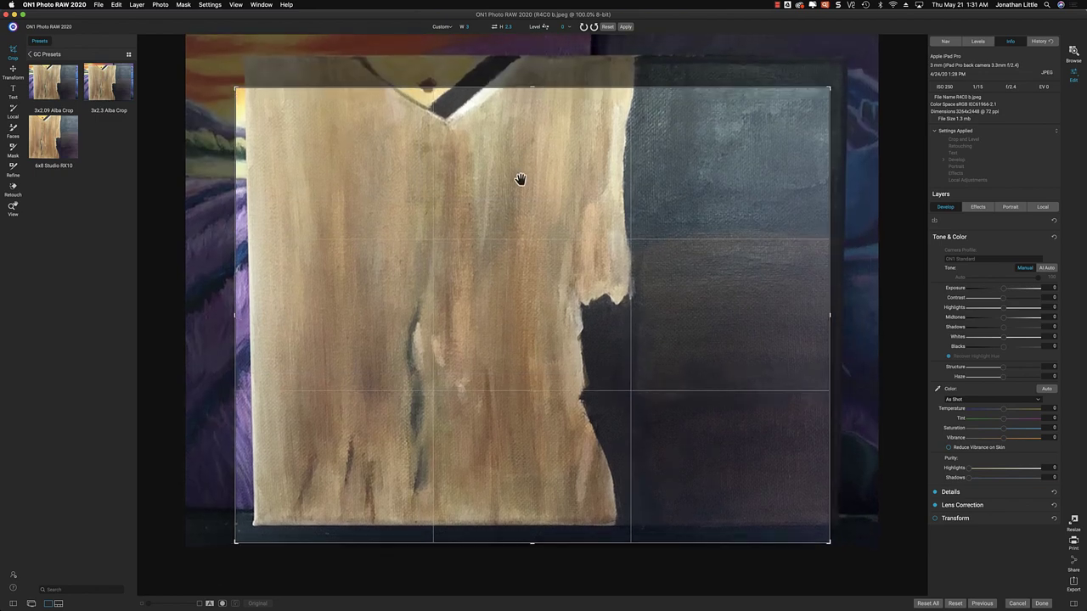
pyautogui.moveTo(520, 179); pyautogui.dragTo(507, 201)
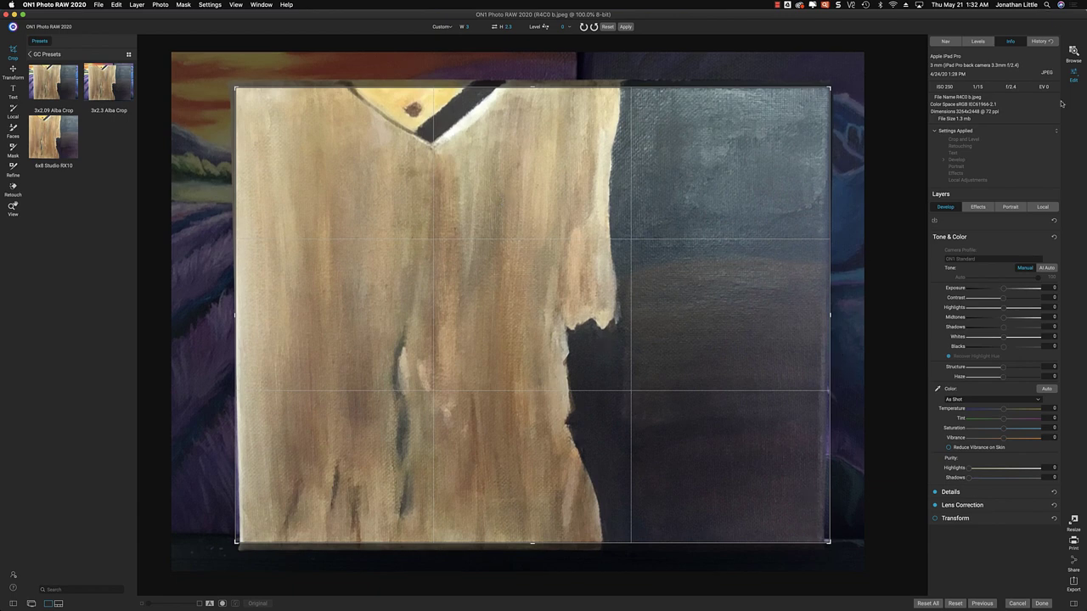
pyautogui.click(1017, 603)
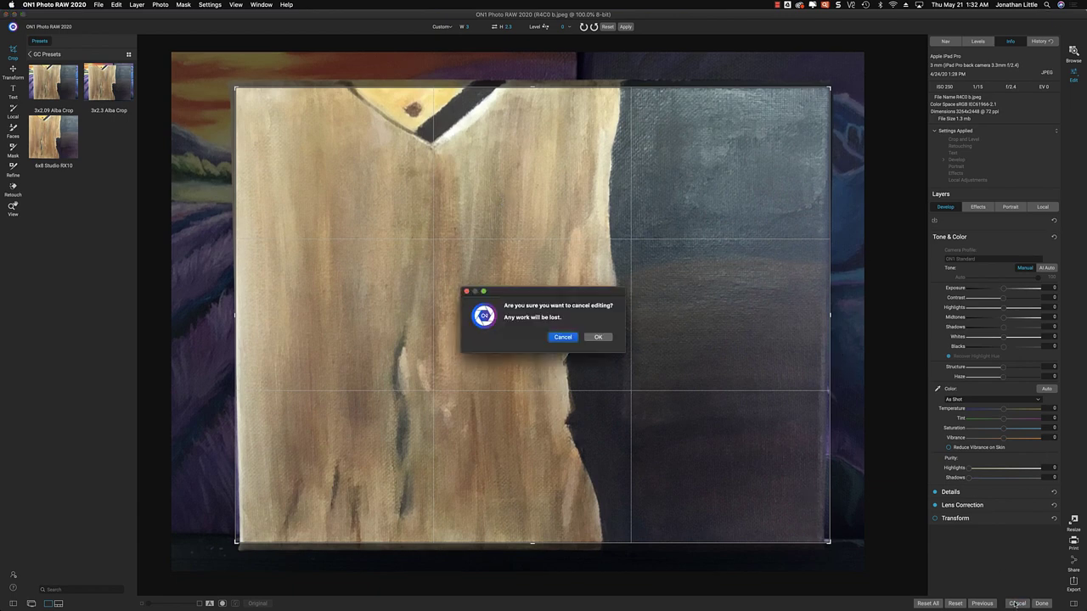
pyautogui.click(598, 337)
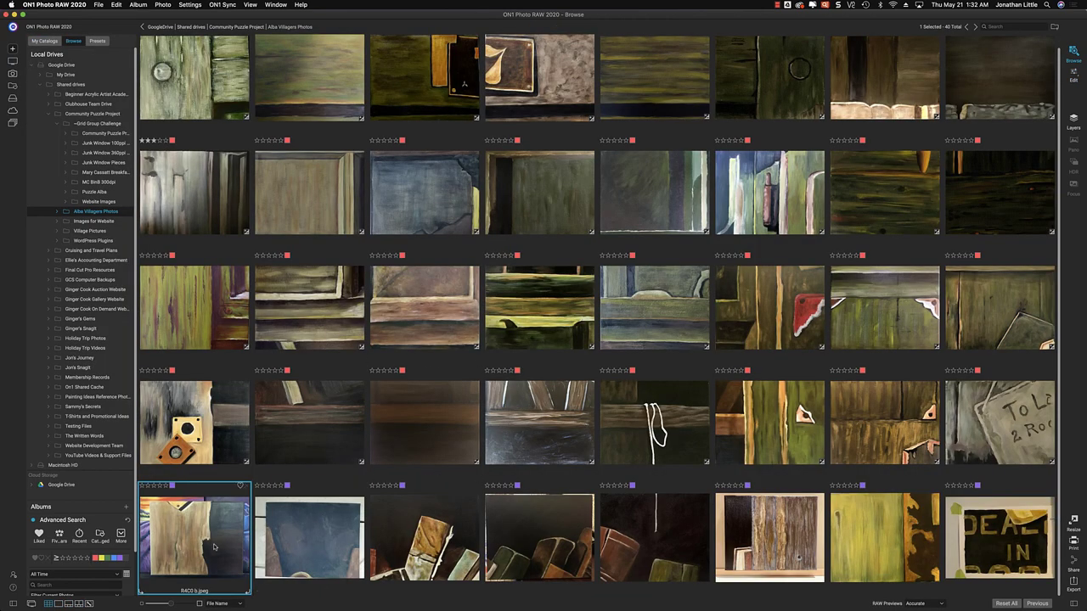
# Open R4C1 light.jpg for editing and set its crop ratio to 3 wide by 2.3 high, starting from 2x3.
pyautogui.click(315, 525)
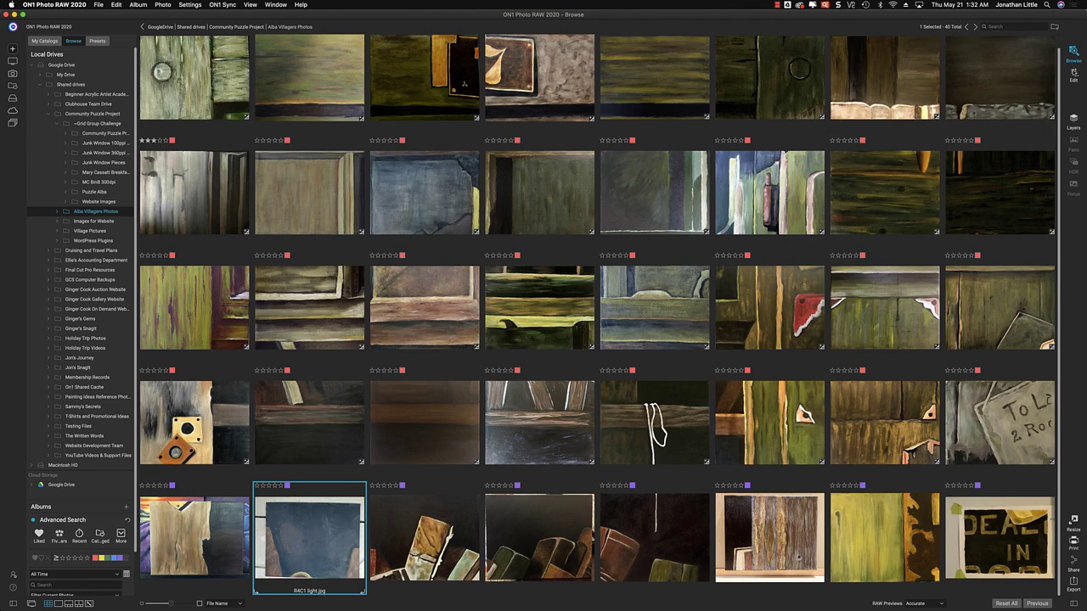
pyautogui.press('super+2')
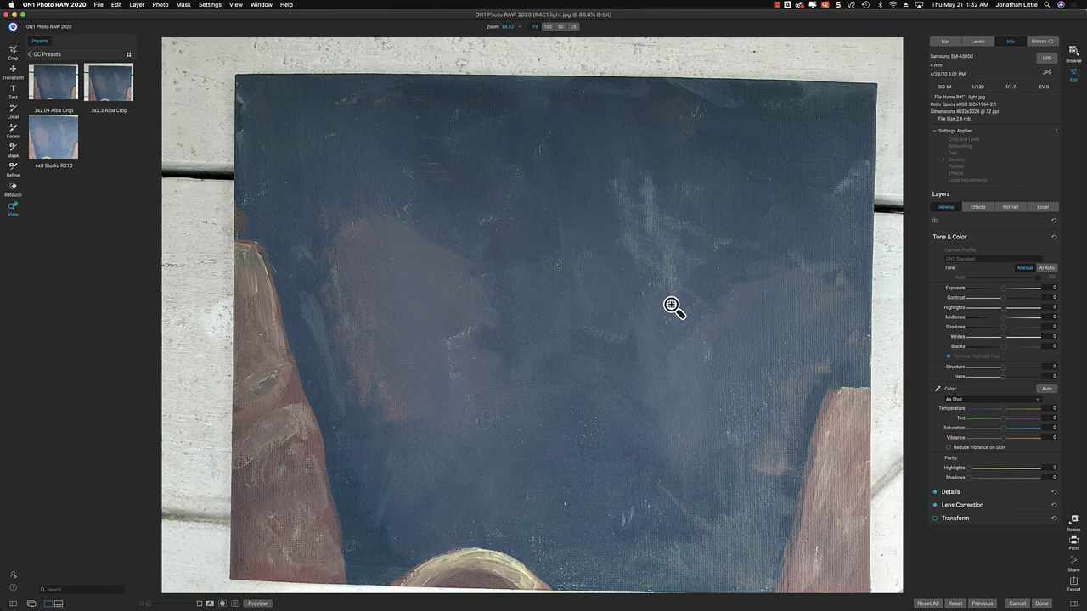
pyautogui.click(13, 51)
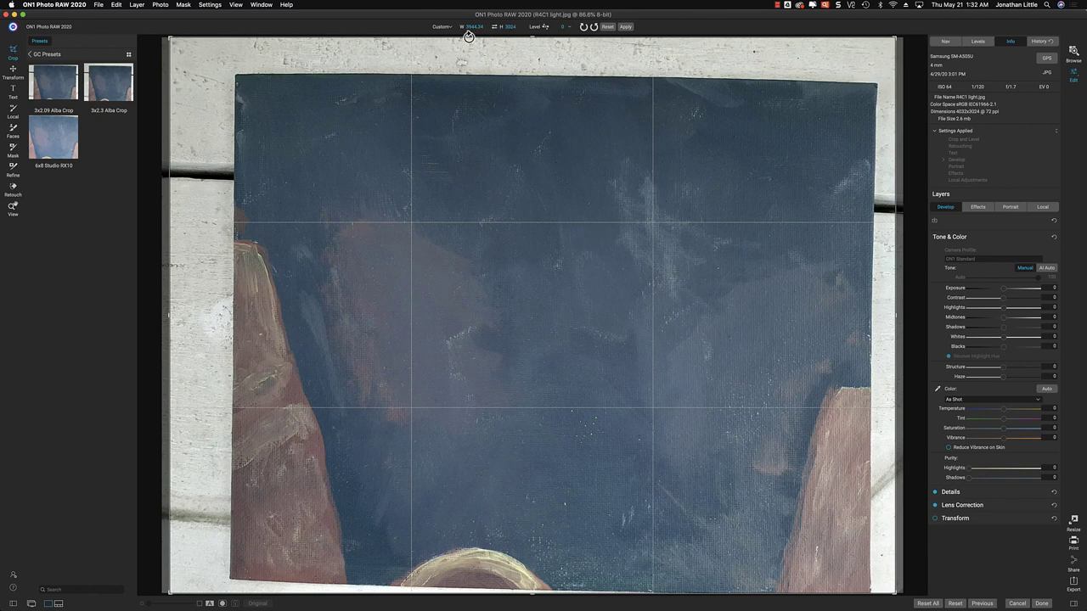
pyautogui.click(440, 27)
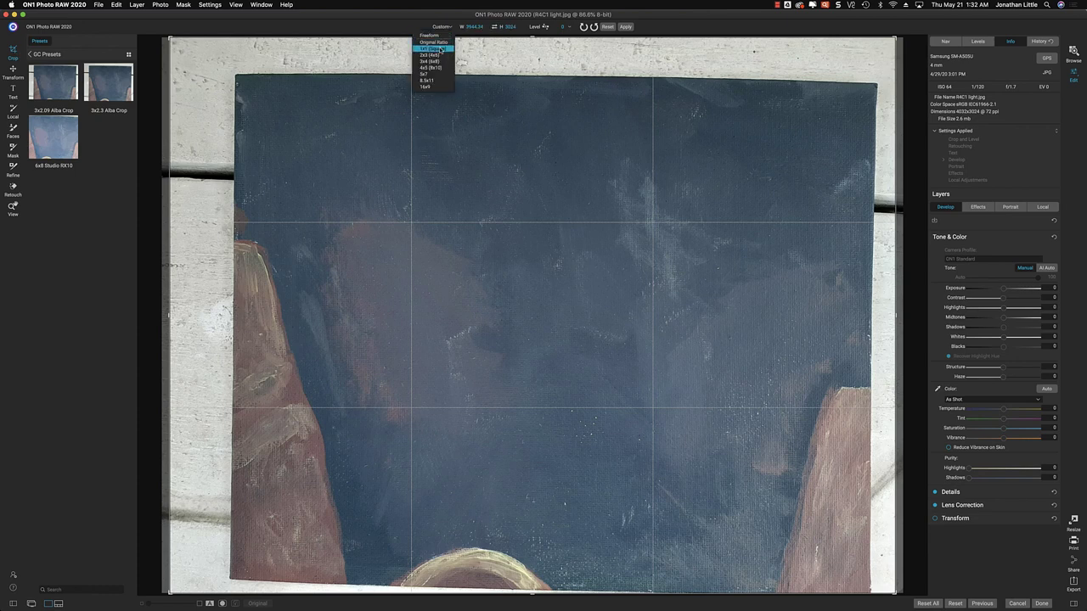
pyautogui.click(439, 55)
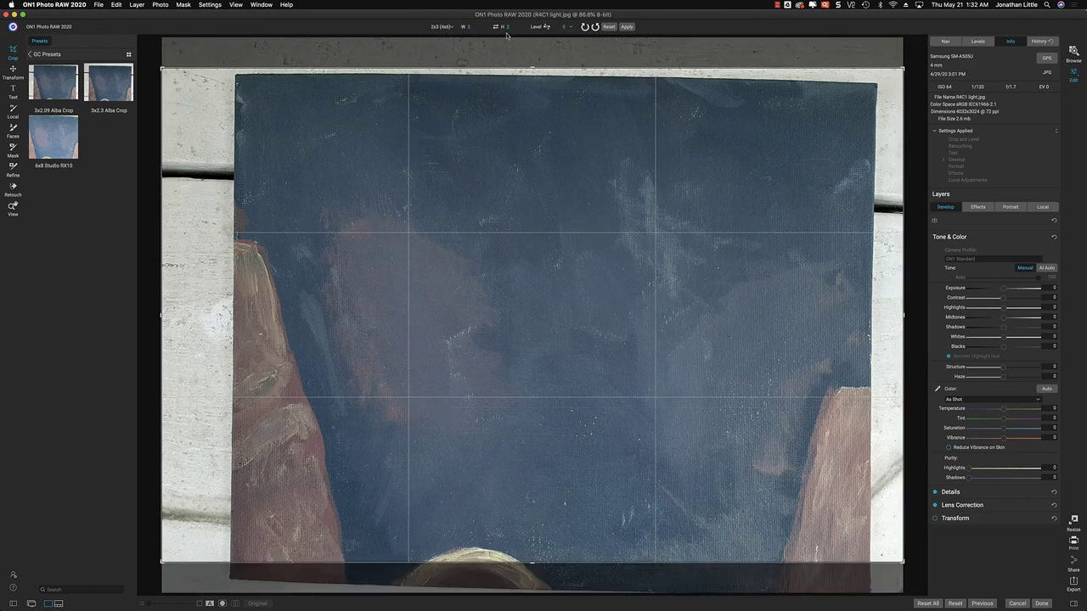
pyautogui.click(509, 26)
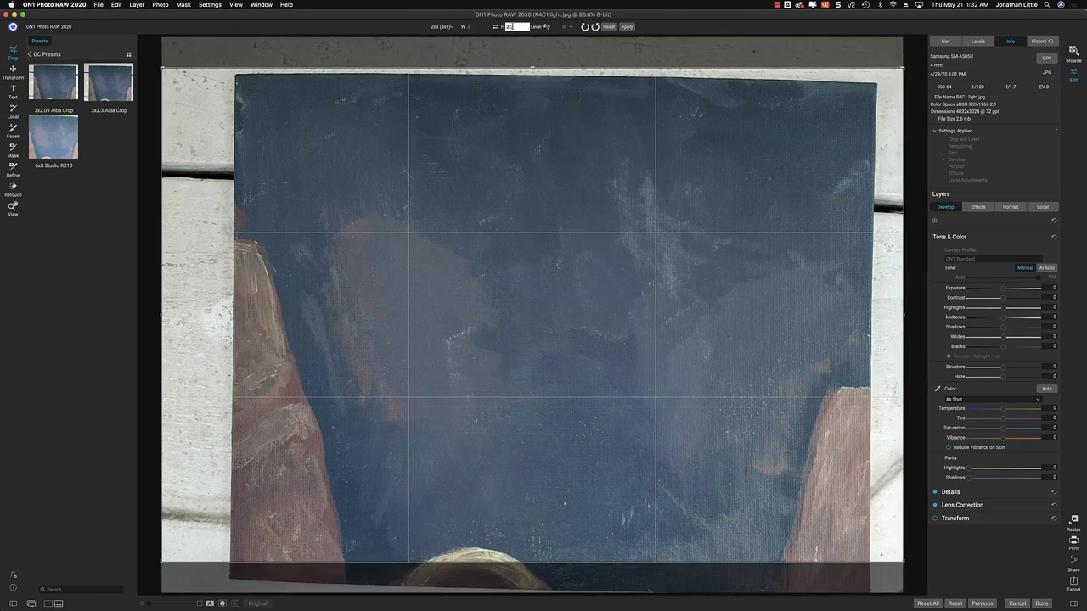
pyautogui.write('2.3')
pyautogui.press('Return')
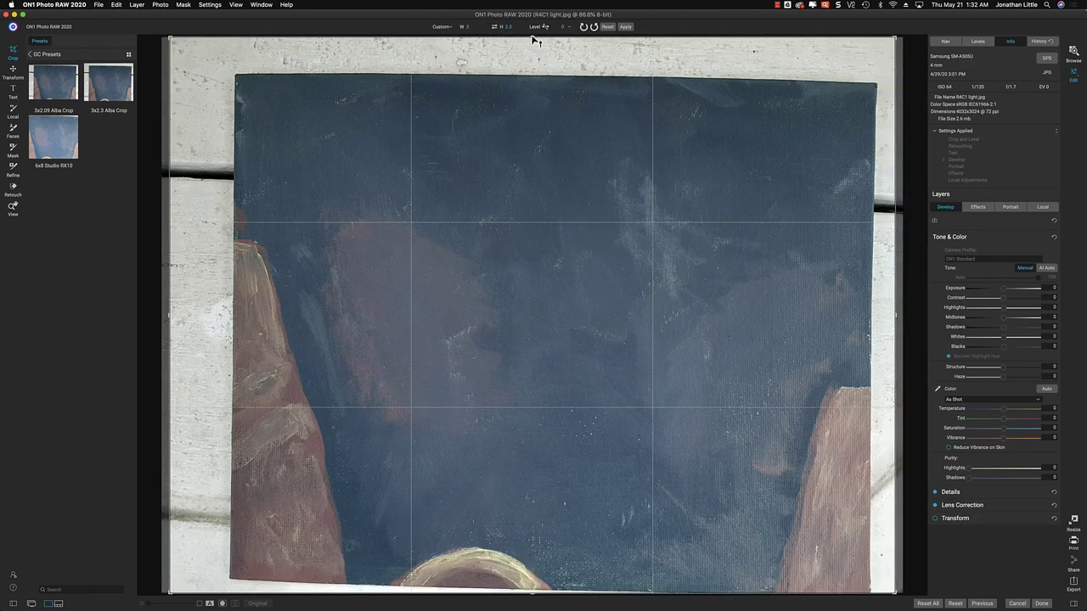
# Shrink the crop frame and rotate the photo slightly counterclockwise to level the painting's edges.
pyautogui.moveTo(533, 39); pyautogui.dragTo(537, 58)
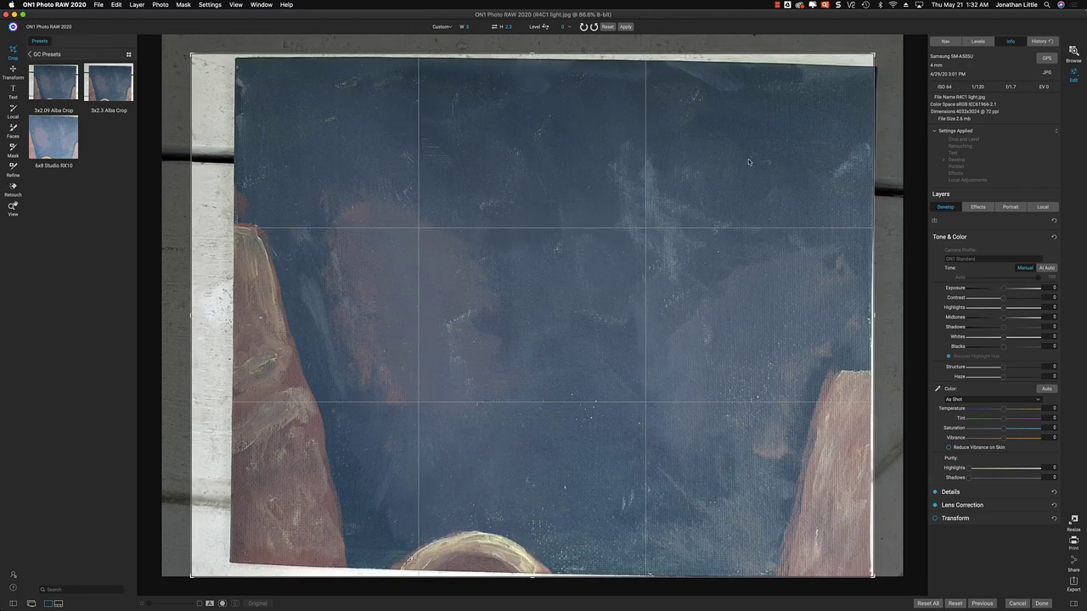
pyautogui.moveTo(893, 71); pyautogui.dragTo(887, 54)
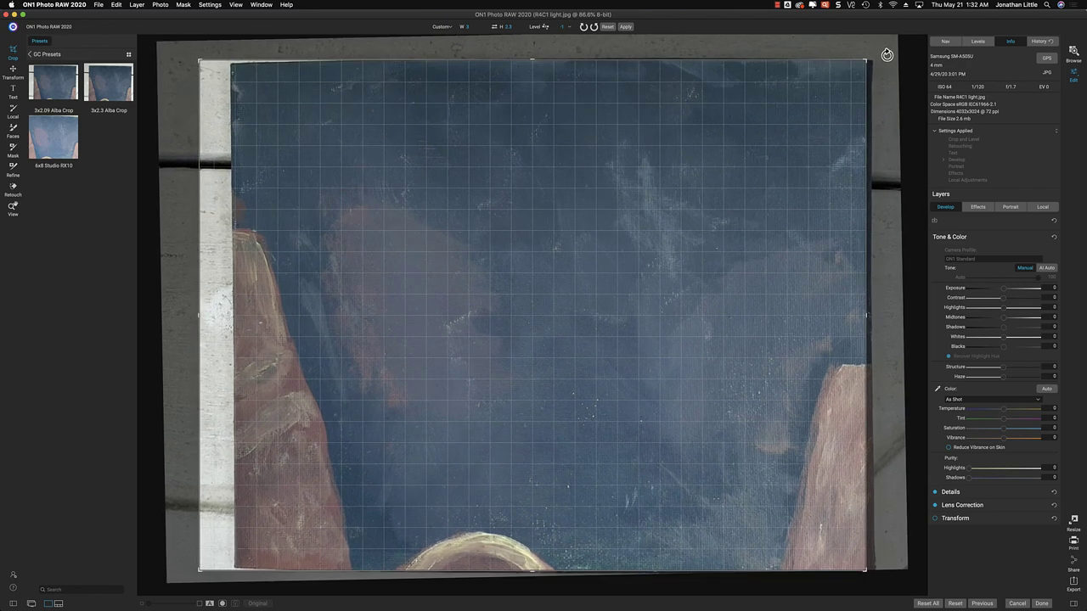
pyautogui.moveTo(887, 55); pyautogui.dragTo(887, 55)
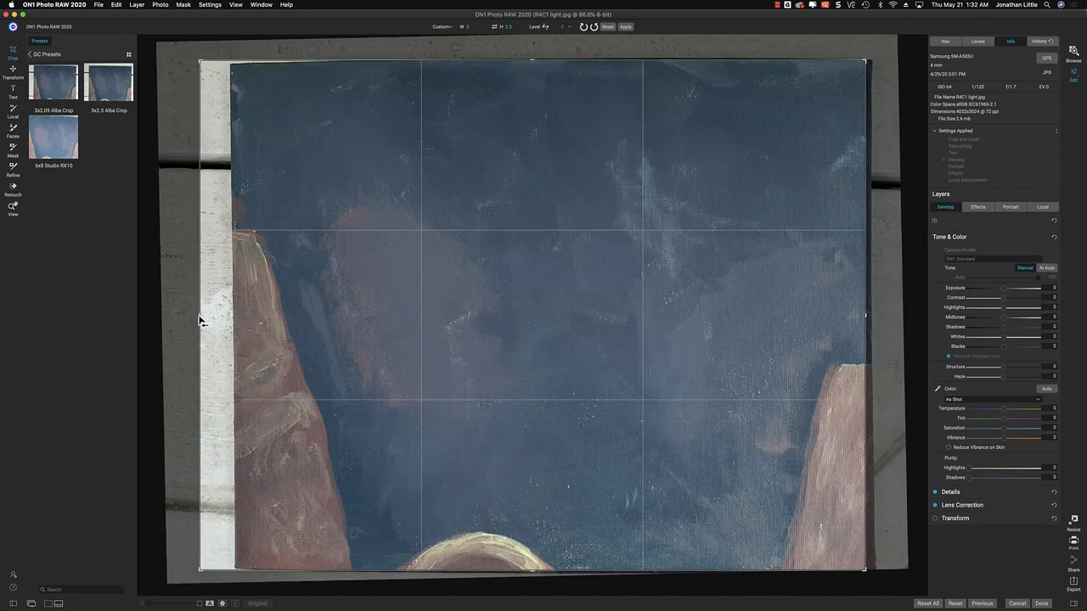
# Fit the crop frame to the painting's side edges, apply the crop and finish editing R4C1 light.jpg.
pyautogui.moveTo(201, 315); pyautogui.dragTo(217, 321)
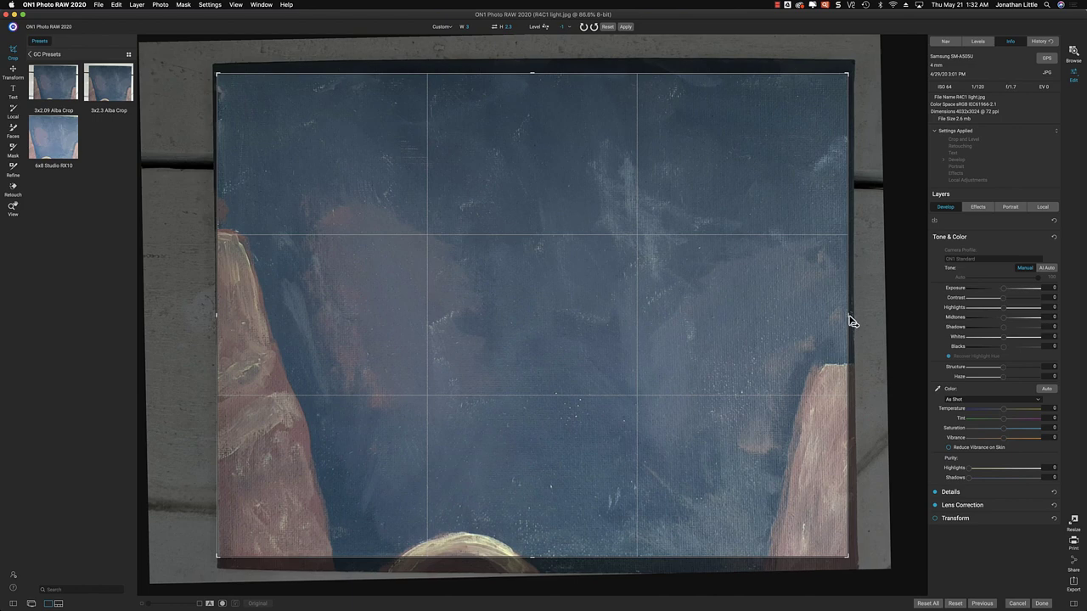
pyautogui.moveTo(852, 321); pyautogui.dragTo(854, 318)
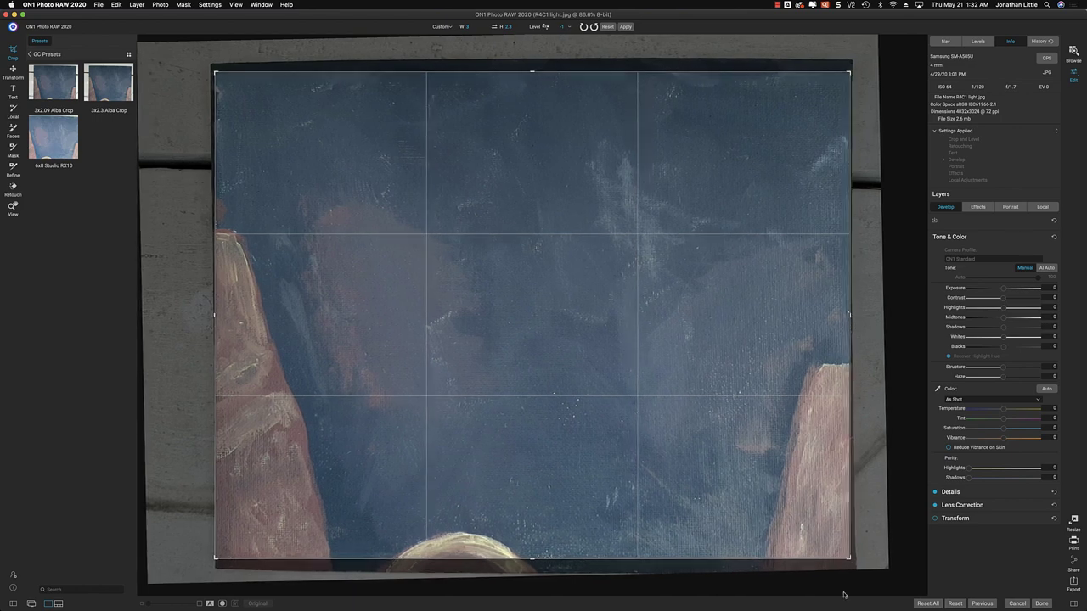
pyautogui.moveTo(866, 558); pyautogui.dragTo(862, 565)
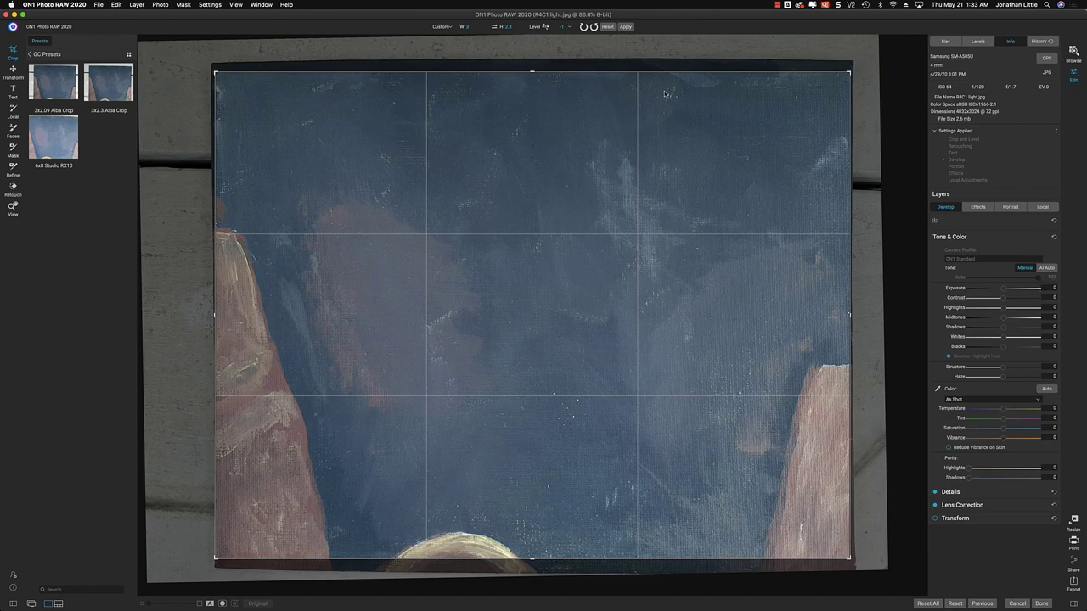
pyautogui.click(625, 26)
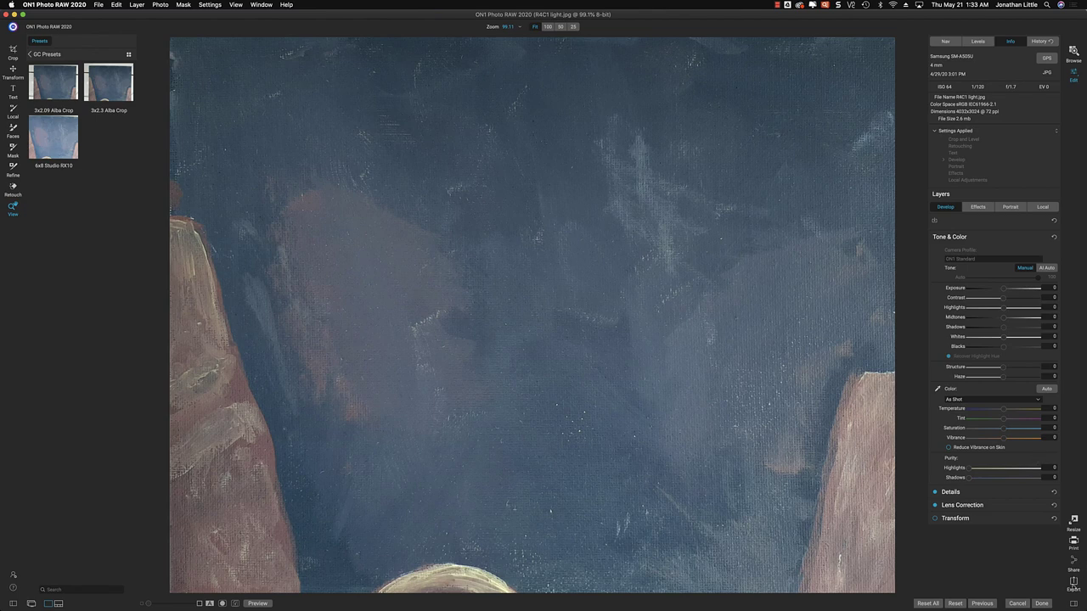
pyautogui.click(1041, 603)
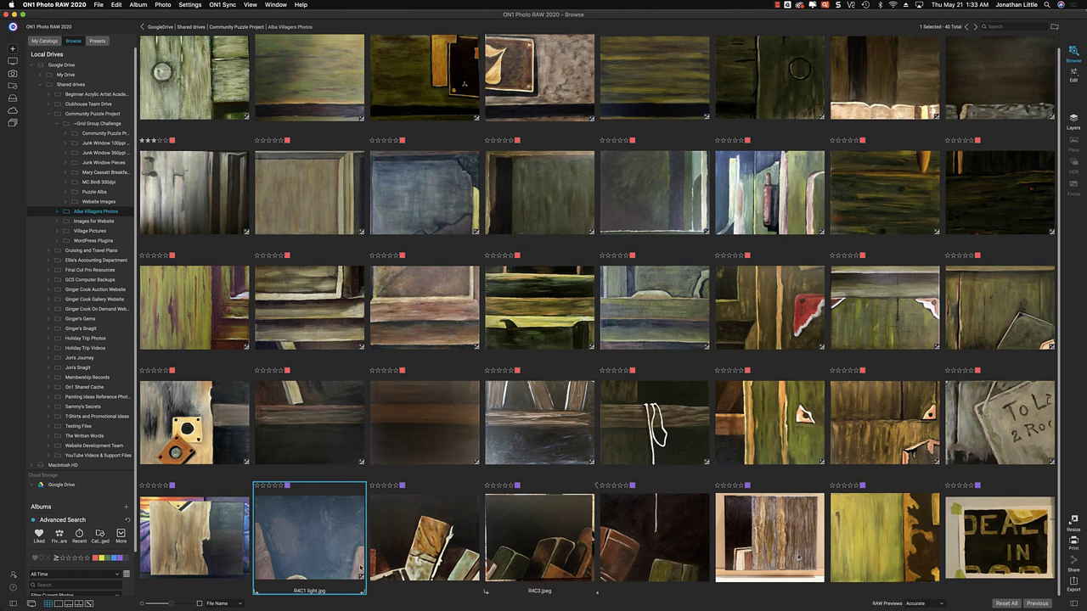
# Send R4C0 b.jpeg to Adobe Photoshop 2020 as a copy with its settings applied.
pyautogui.click(180, 534)
pyautogui.rightClick(180, 534)
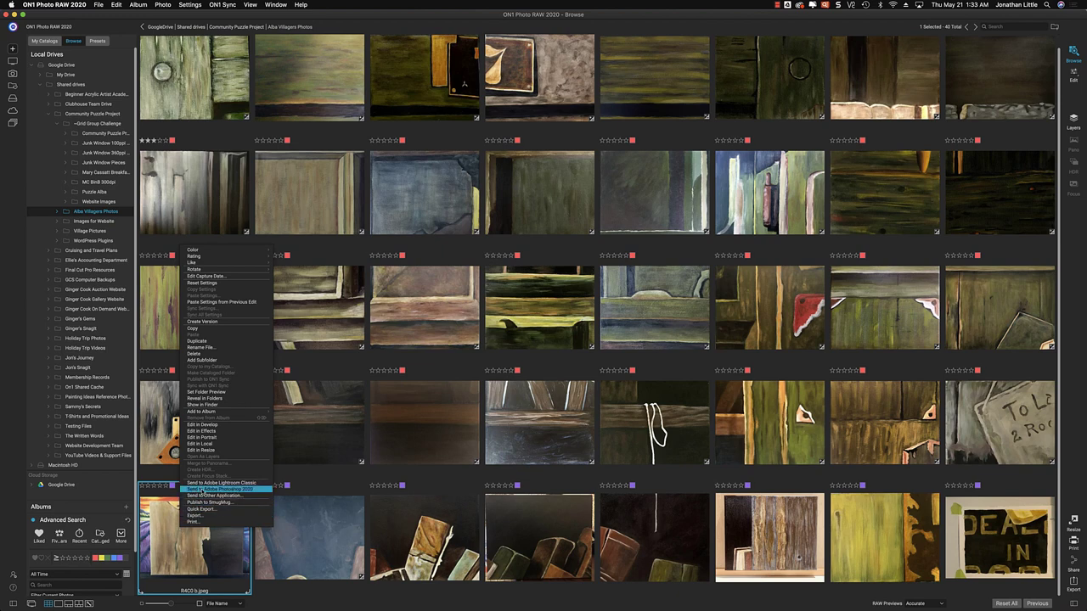
pyautogui.click(202, 490)
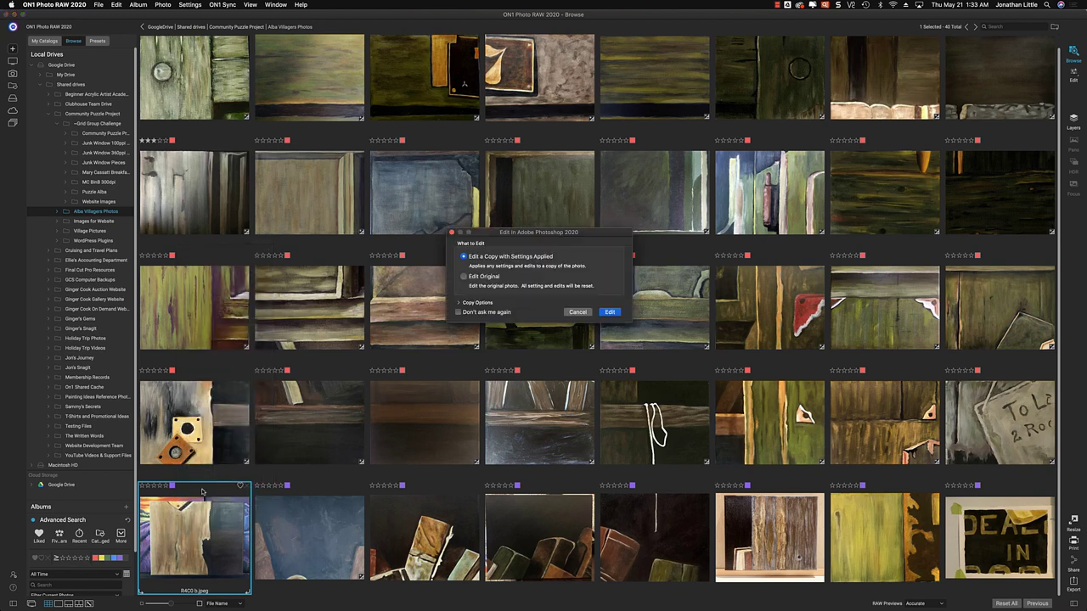
pyautogui.click(610, 312)
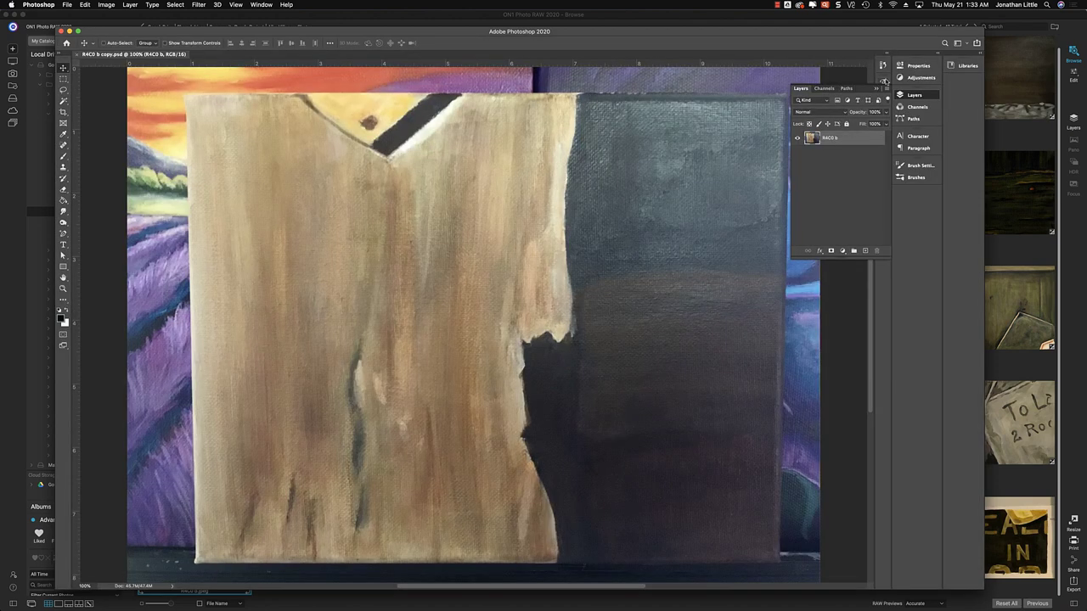
# Convert the R4C0 b layer to a Smart Object.
pyautogui.click(909, 95)
pyautogui.click(910, 97)
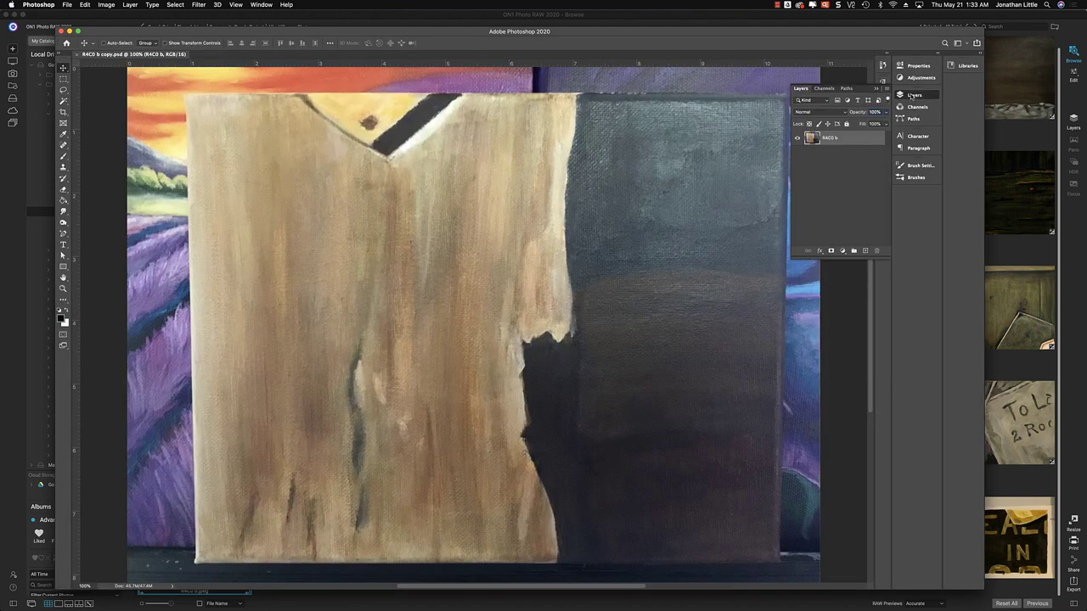
pyautogui.rightClick(829, 136)
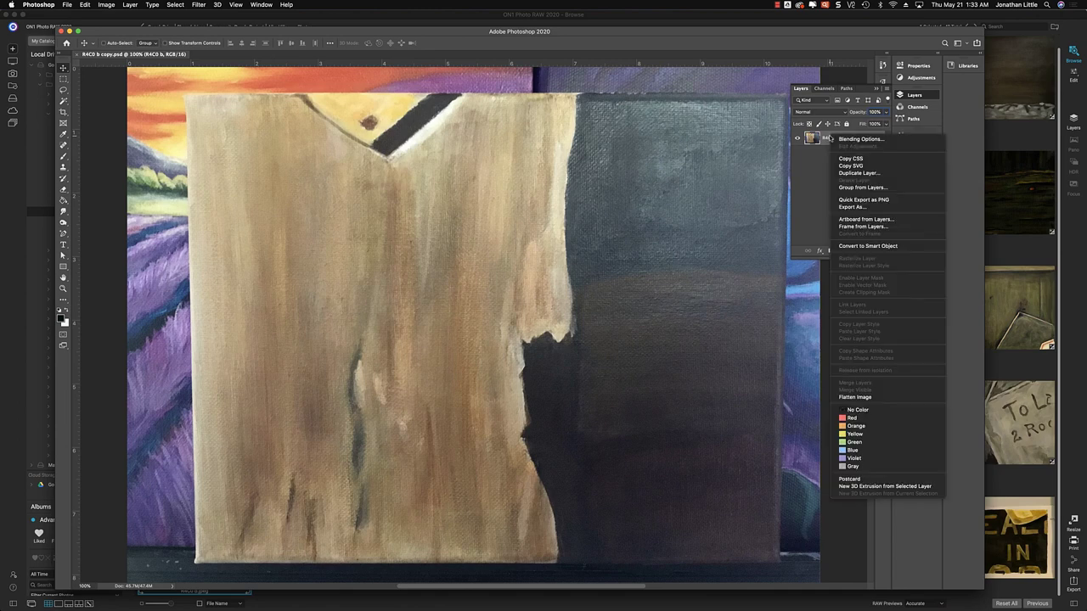
pyautogui.click(859, 247)
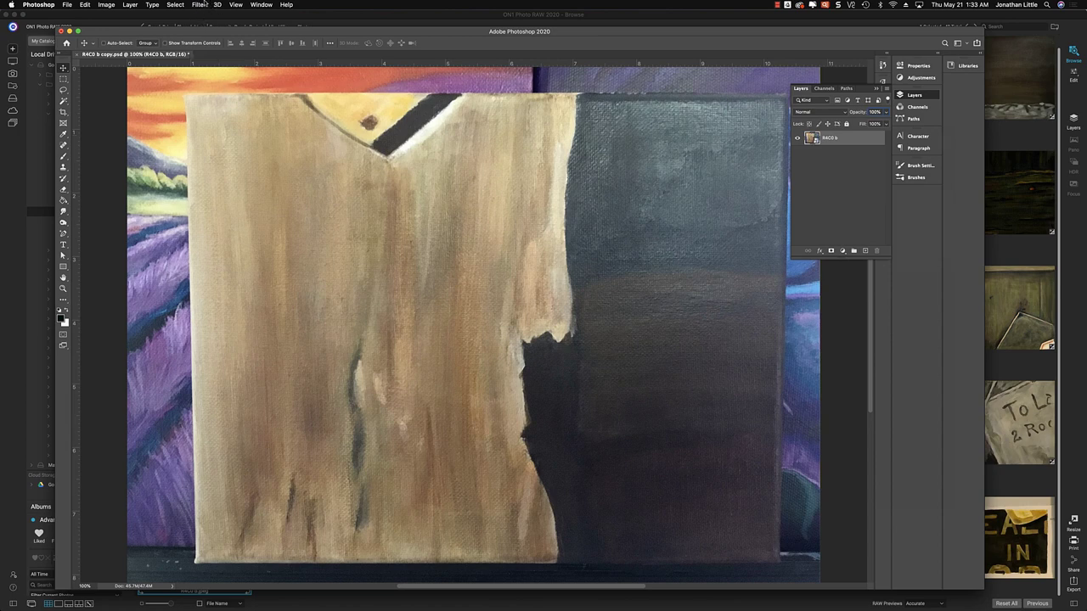
# Open the Camera Raw filter's Transform tool and try the full Upright perspective correction on the painting.
pyautogui.click(200, 4)
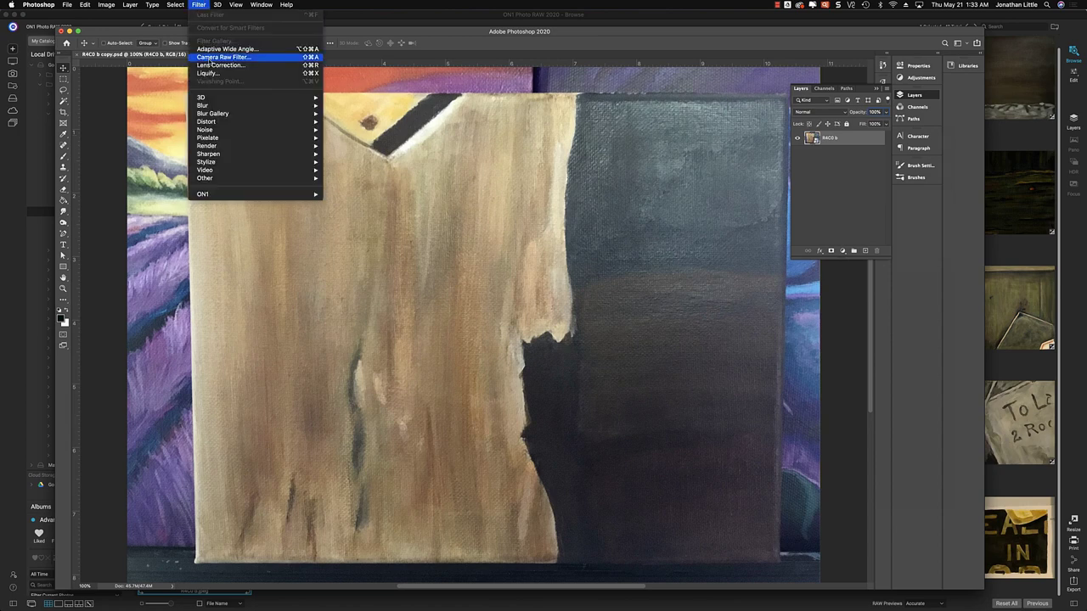
pyautogui.click(209, 58)
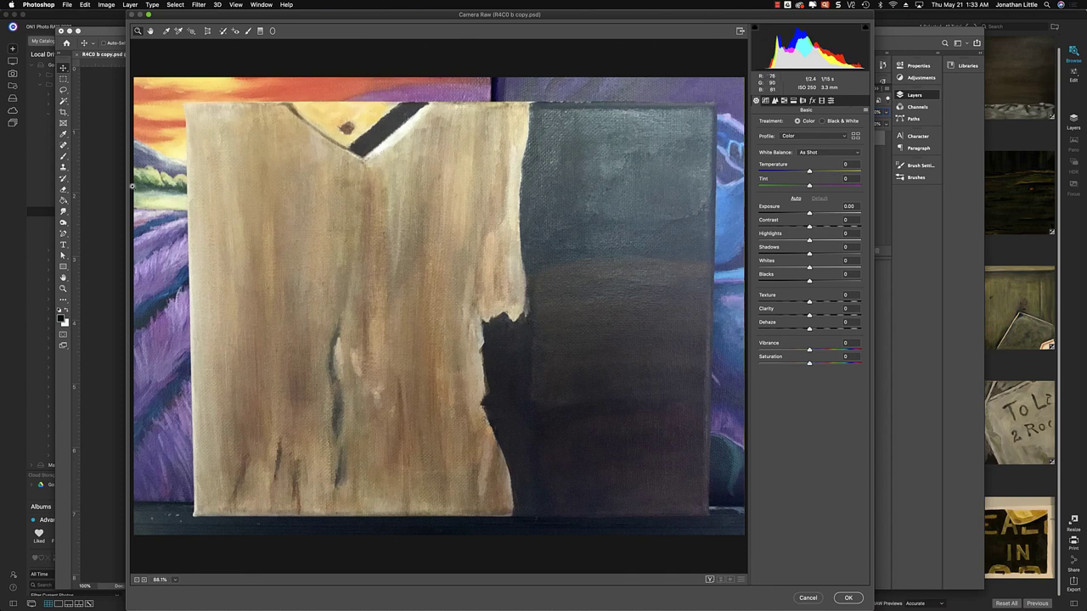
pyautogui.click(207, 32)
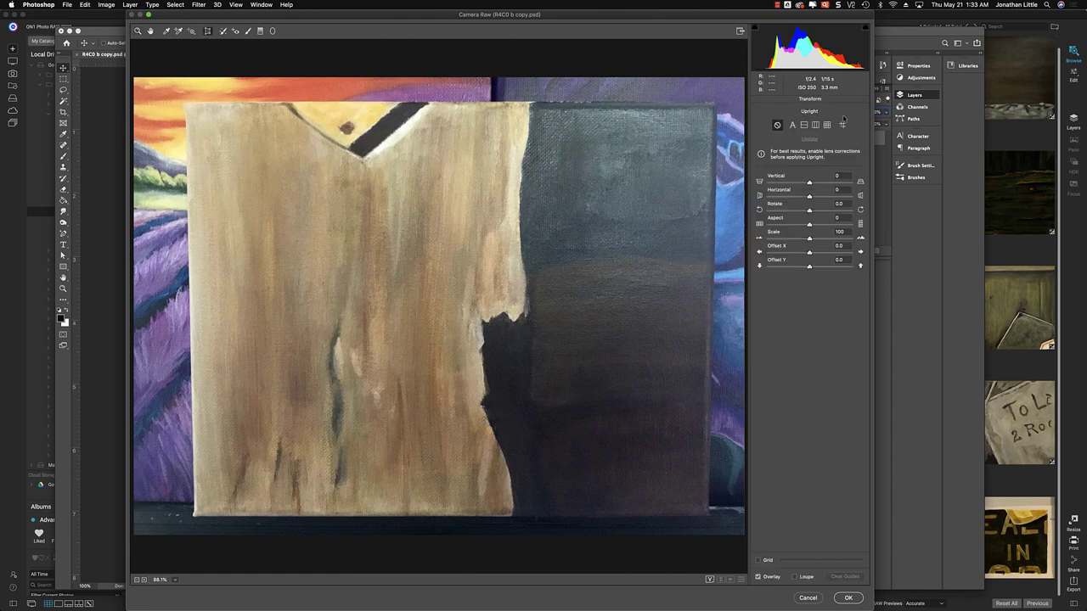
pyautogui.click(828, 126)
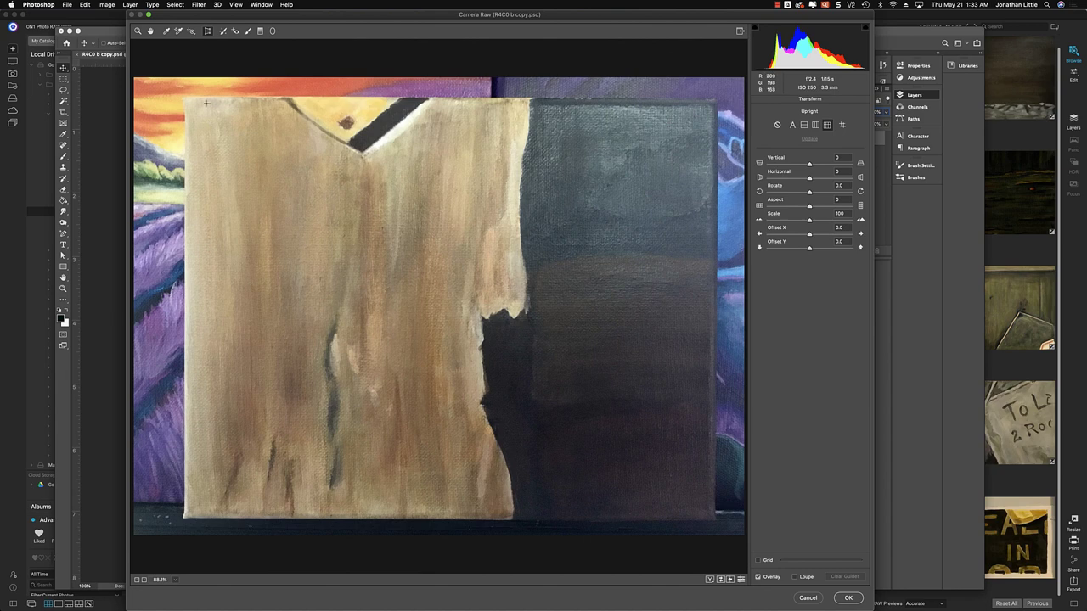
# Straighten the painting with guided Upright, drawing a guide along each of its four edges, and apply the Camera Raw filter.
pyautogui.moveTo(183, 97); pyautogui.dragTo(669, 100)
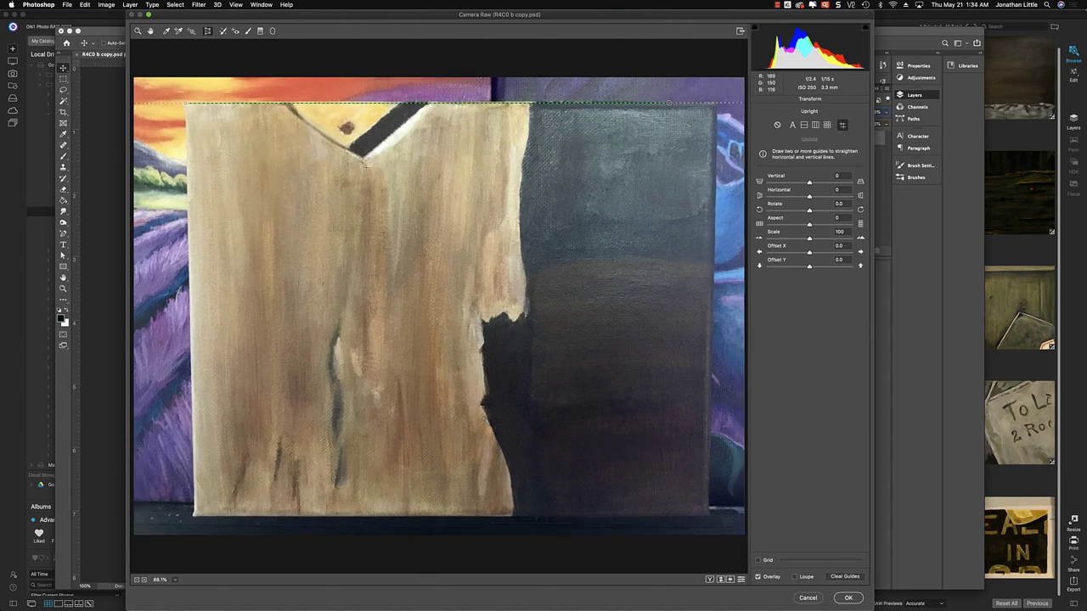
pyautogui.moveTo(184, 108)
pyautogui.mouseDown()
pyautogui.moveTo(244, 530)
pyautogui.moveTo(193, 514)
pyautogui.mouseUp()
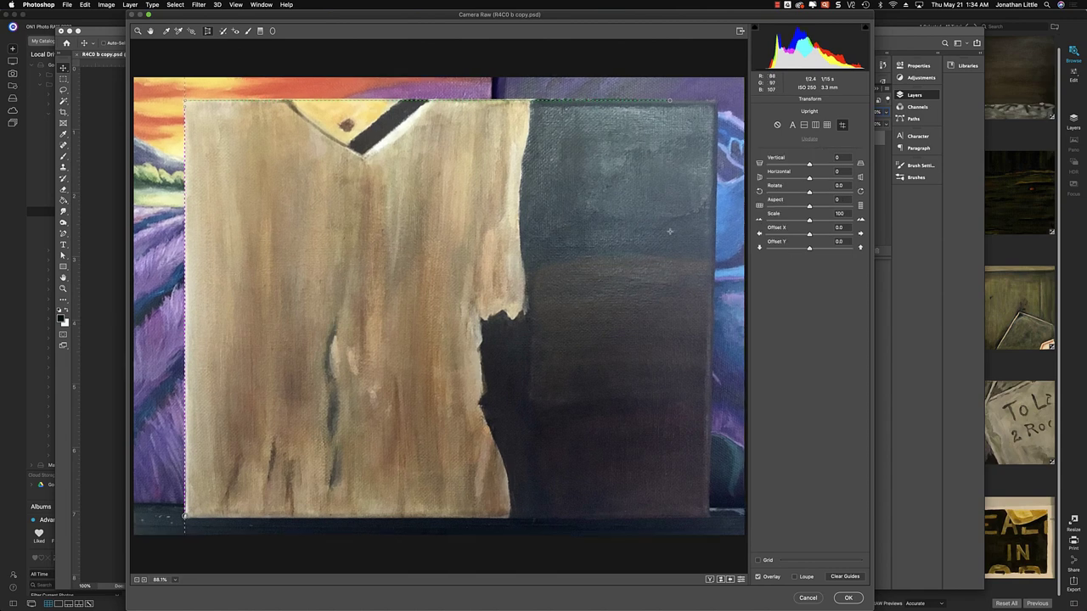
pyautogui.moveTo(195, 517)
pyautogui.mouseDown()
pyautogui.moveTo(560, 501)
pyautogui.moveTo(706, 517)
pyautogui.mouseUp()
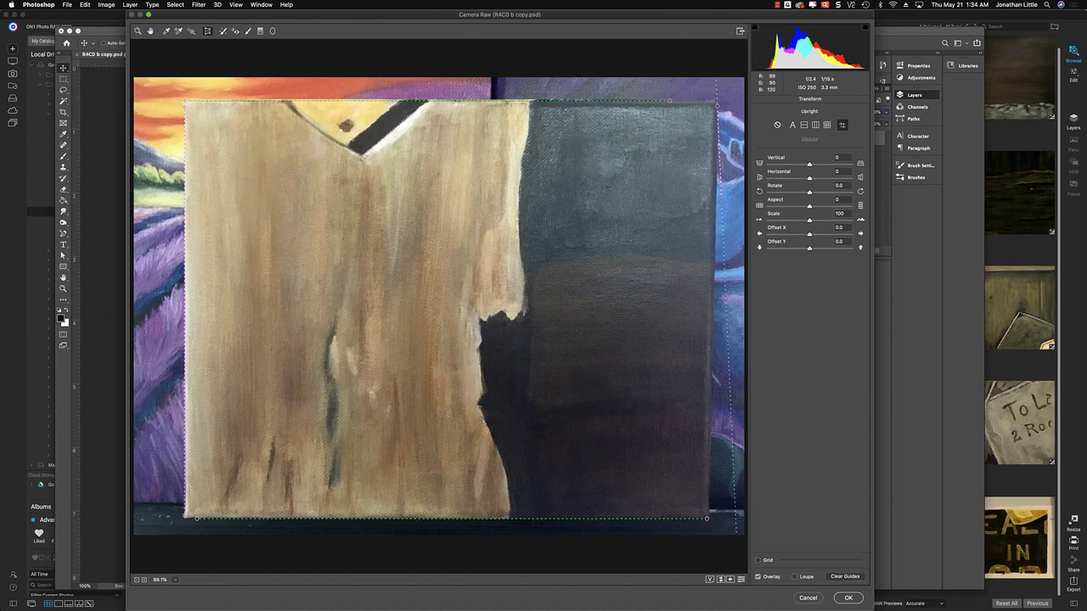
pyautogui.moveTo(716, 82)
pyautogui.mouseDown()
pyautogui.moveTo(740, 388)
pyautogui.moveTo(705, 438)
pyautogui.moveTo(713, 496)
pyautogui.moveTo(708, 487)
pyautogui.mouseUp()
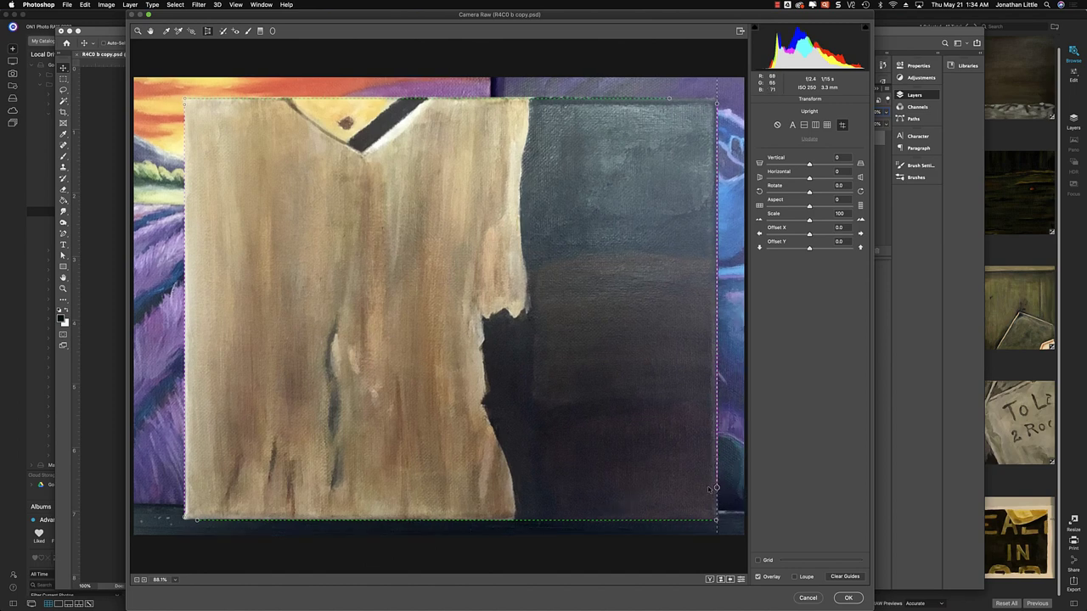
pyautogui.click(848, 598)
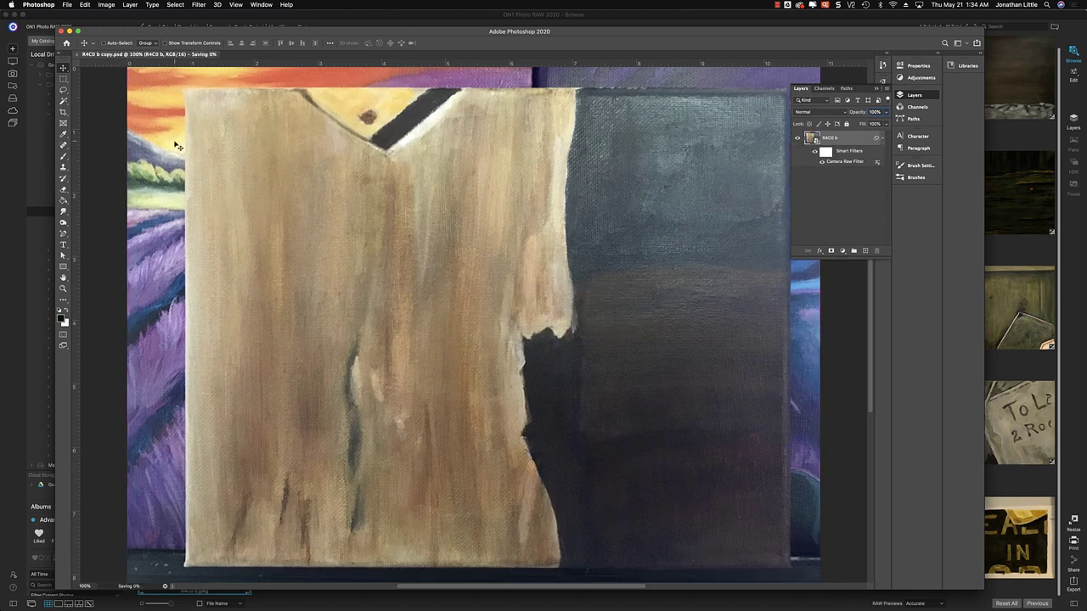
# Save the document and quick-export it as R4C0 b copy.png in the Alba Villagers Photos folder.
pyautogui.press('super+s')
pyautogui.click(67, 4)
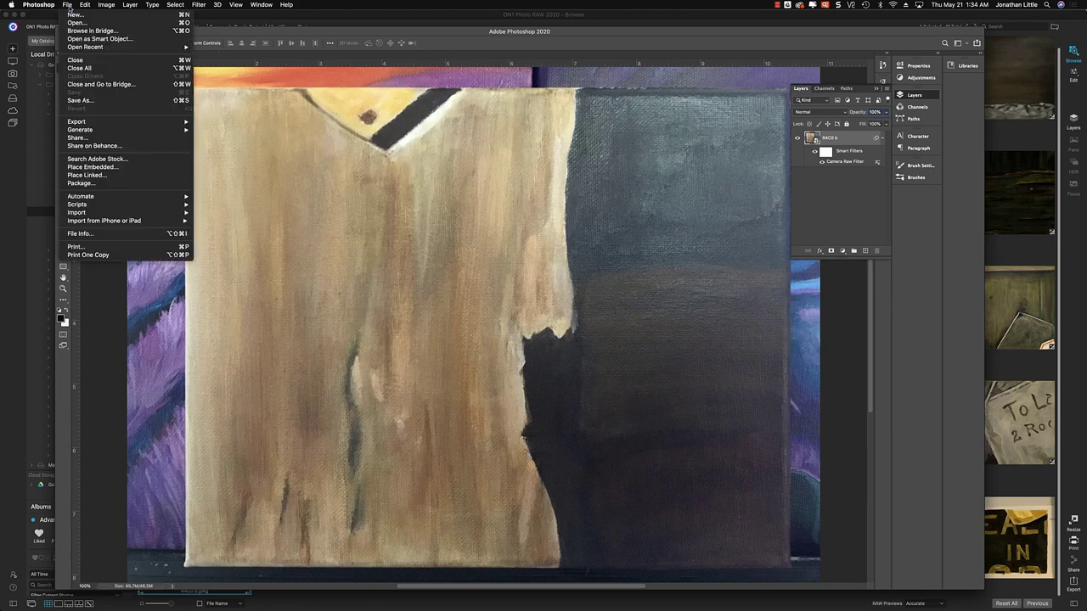
pyautogui.moveTo(169, 125)
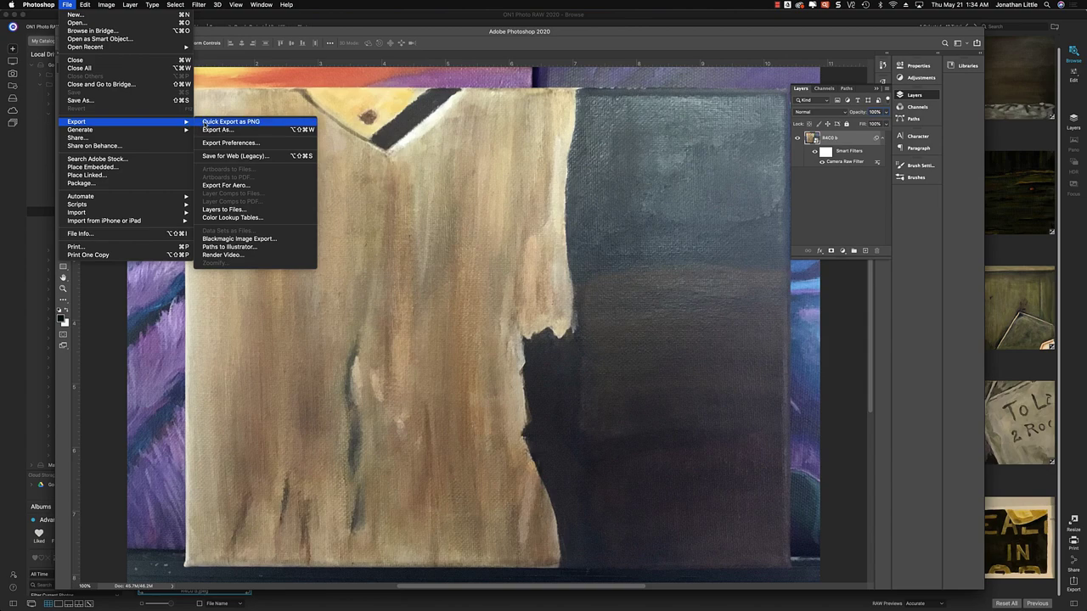
pyautogui.click(209, 125)
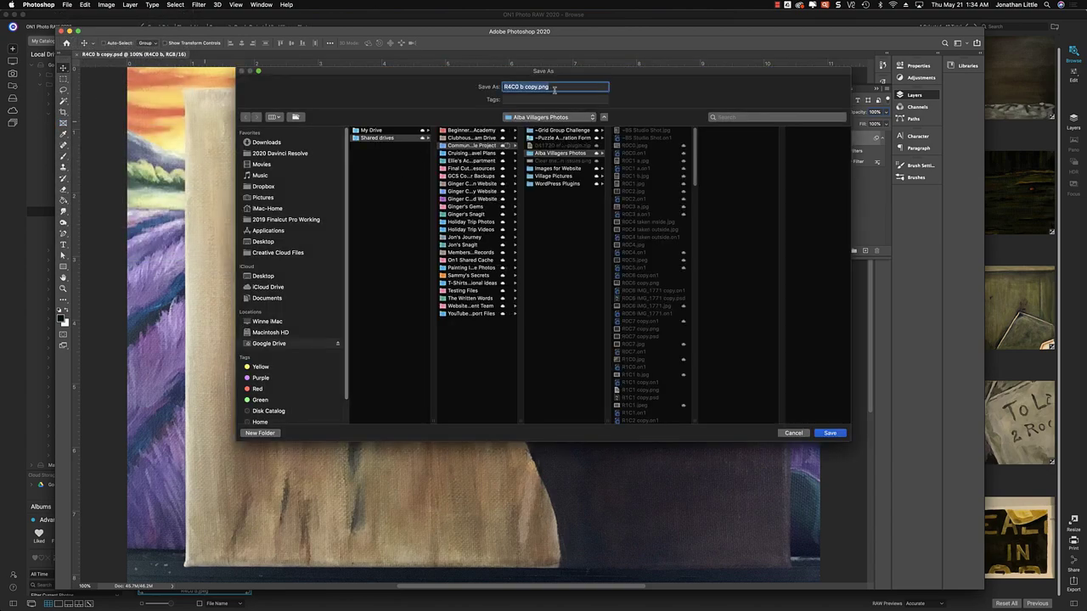
pyautogui.click(827, 435)
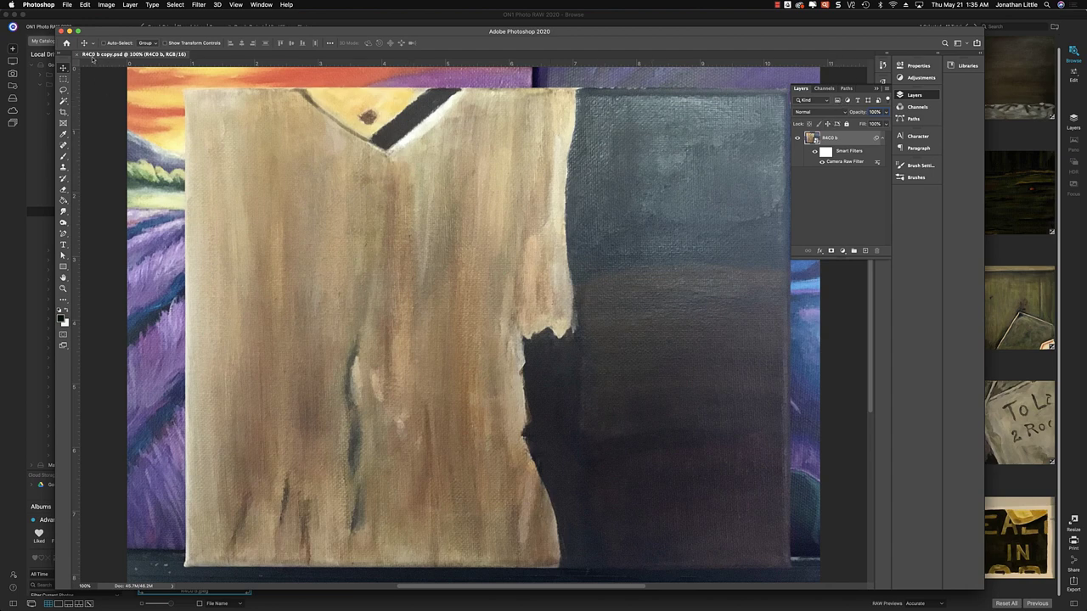
# Switch to ON1 Photo RAW, disable Advanced Search and clear the color labels of R4C0 b.jpeg and R4C0 b copy.psd.
pyautogui.click(23, 165)
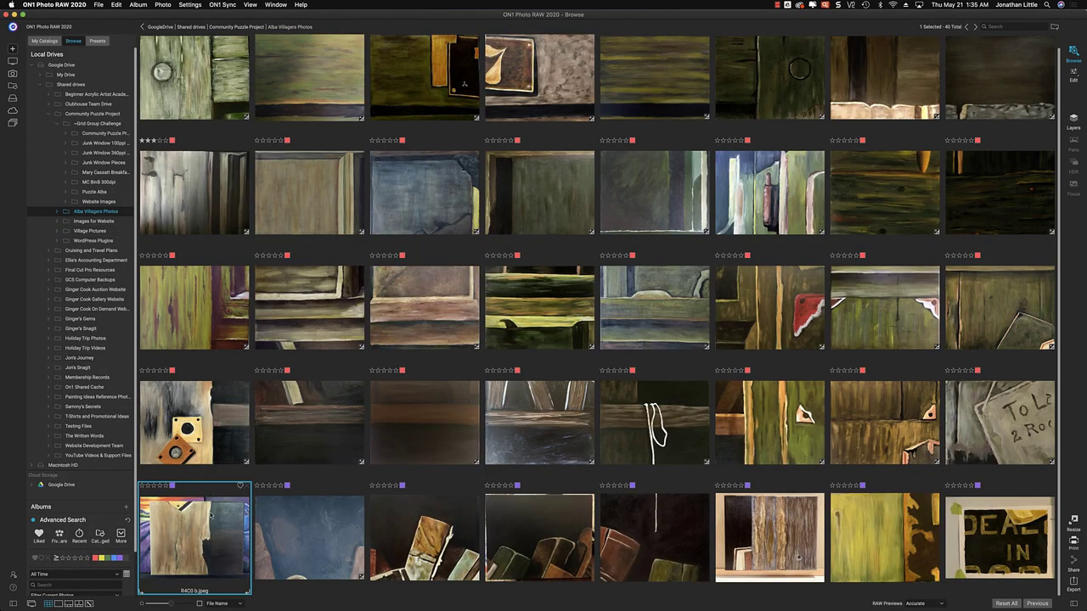
pyautogui.click(33, 520)
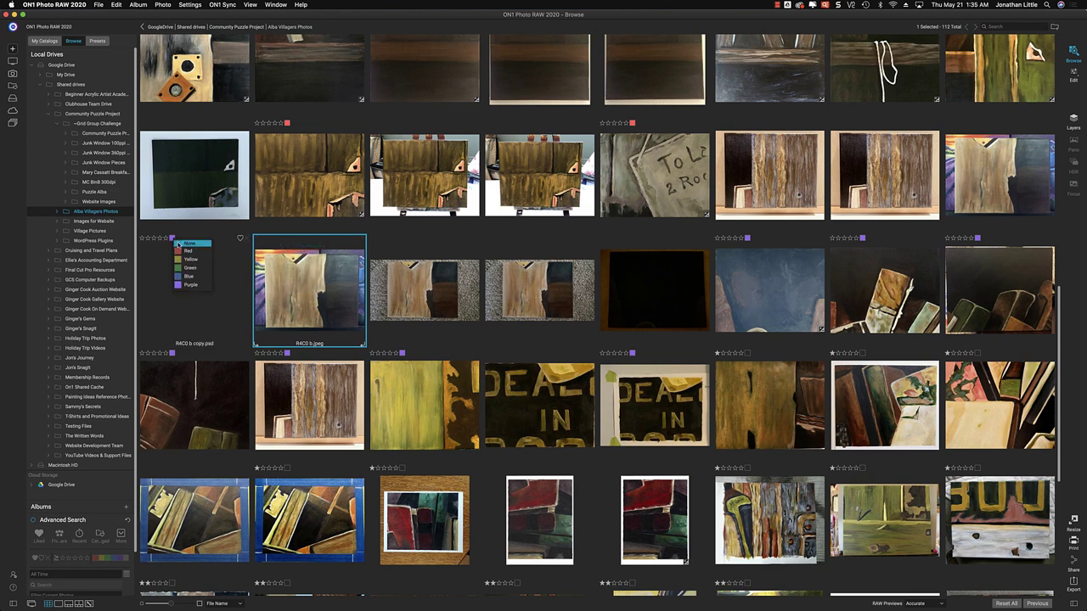
pyautogui.click(179, 246)
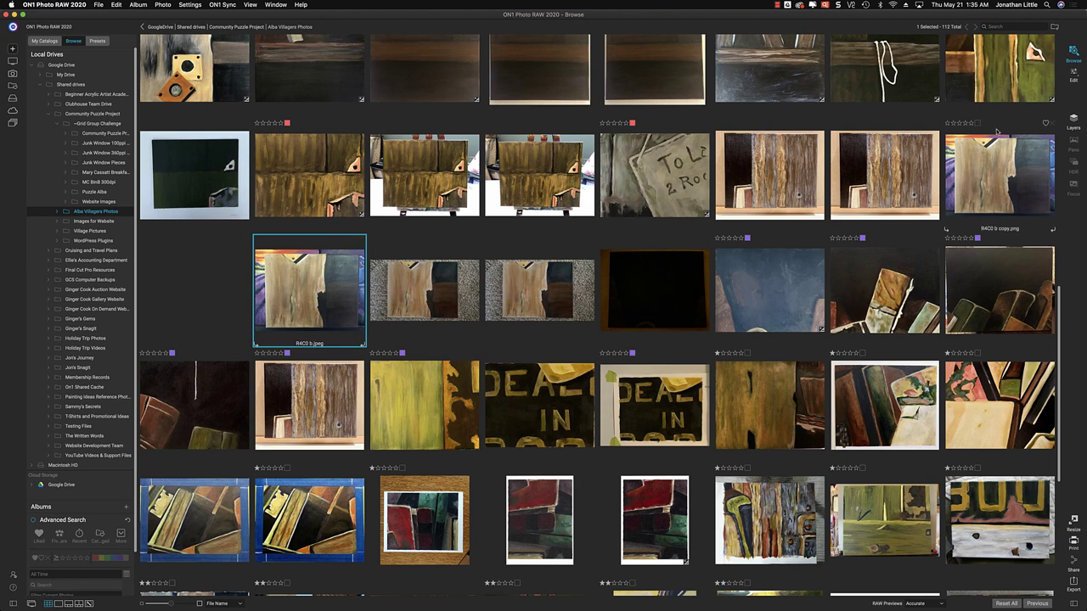
# Label R4C0 b copy.png purple and re-enable Advanced Search filtering.
pyautogui.click(979, 124)
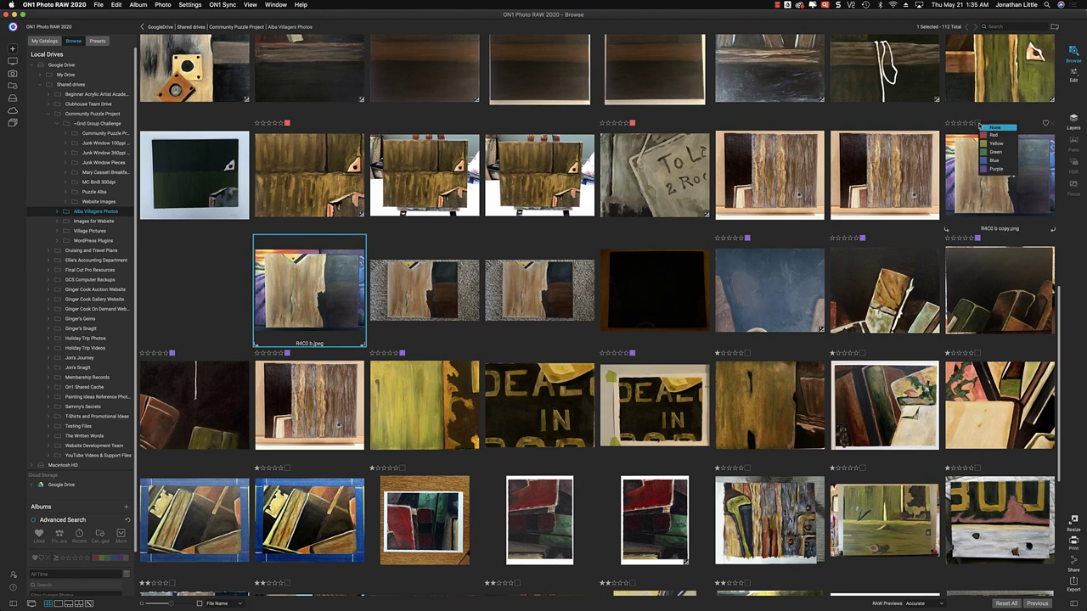
pyautogui.click(985, 169)
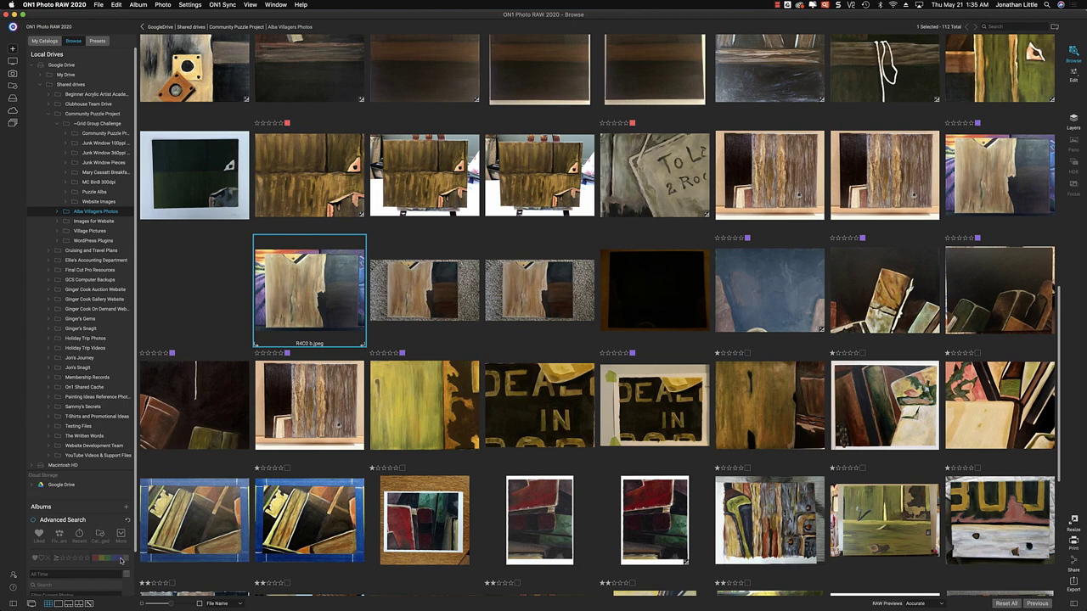
pyautogui.click(35, 520)
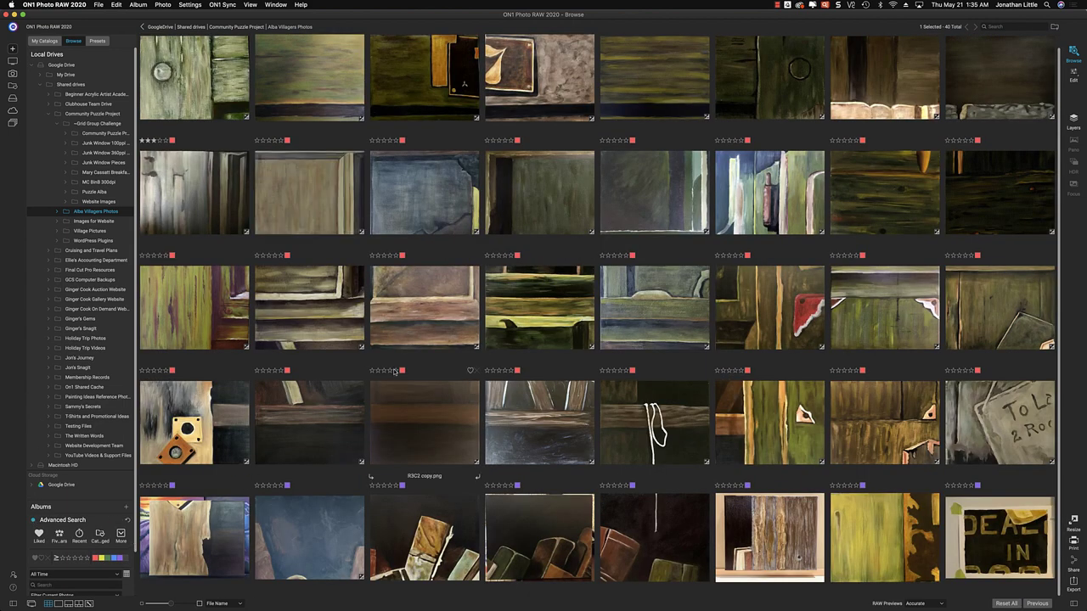
# Open R4C0 b copy.png for editing and set its crop ratio to 3 wide by 2.3 high, starting from 2x3.
pyautogui.click(221, 528)
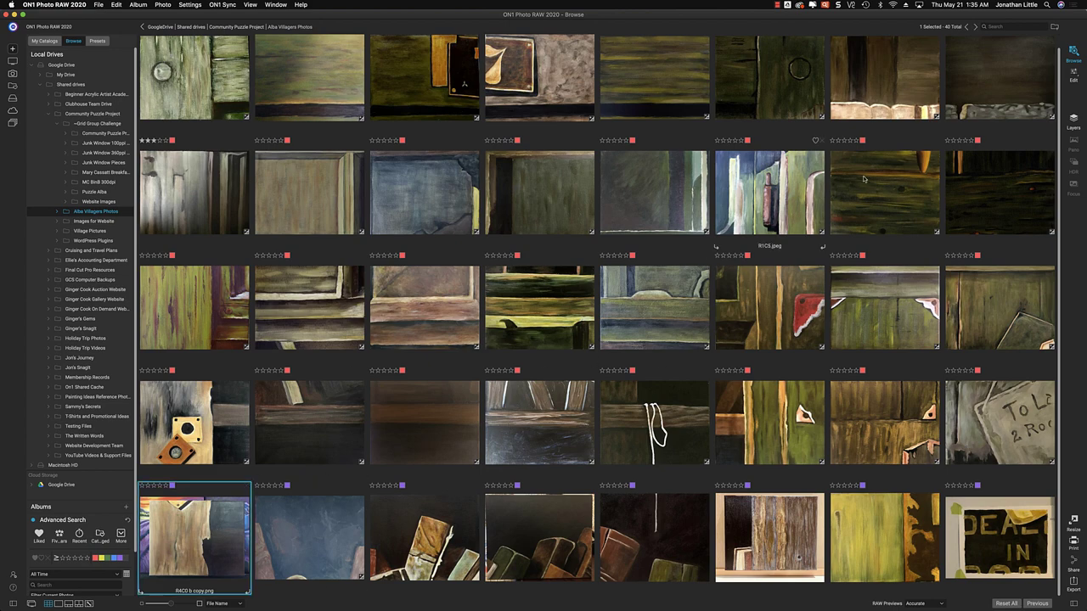
pyautogui.click(1075, 77)
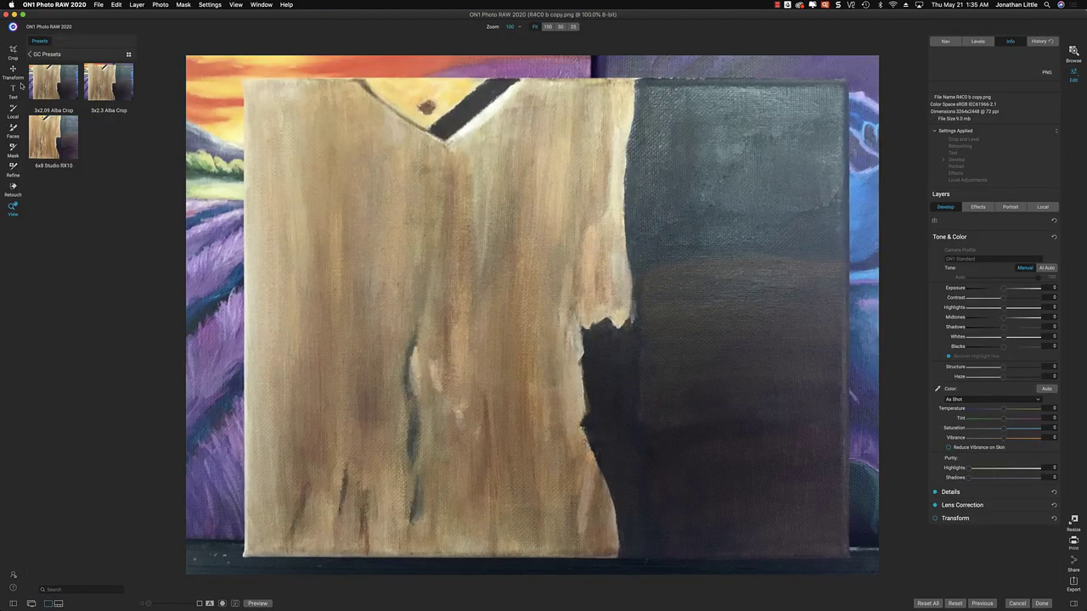
pyautogui.click(12, 51)
pyautogui.click(448, 27)
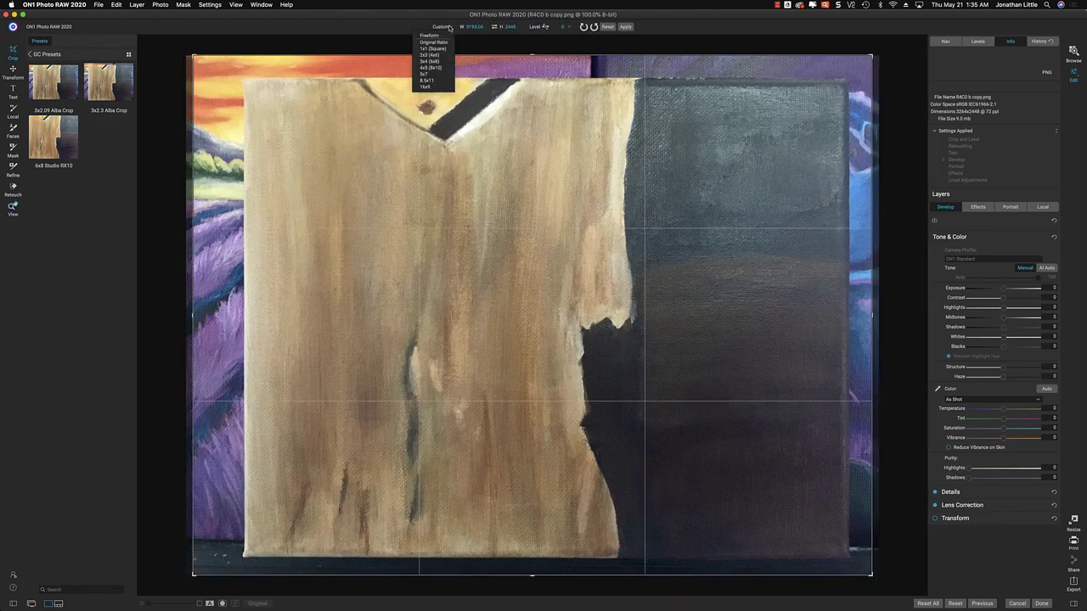
pyautogui.click(430, 54)
pyautogui.click(510, 26)
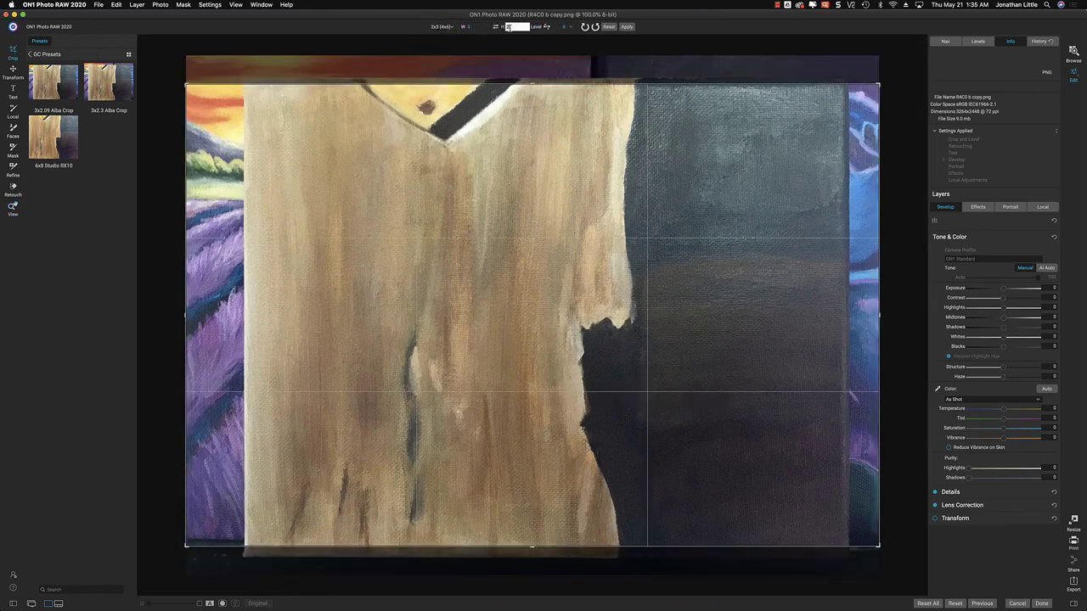
pyautogui.write('2.3')
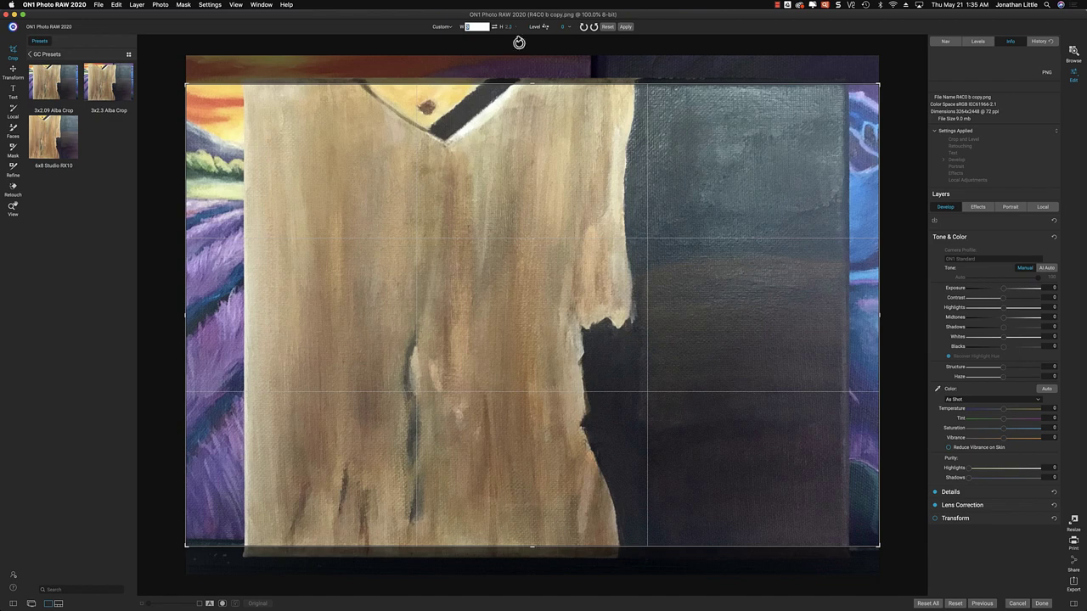
pyautogui.press('Return')
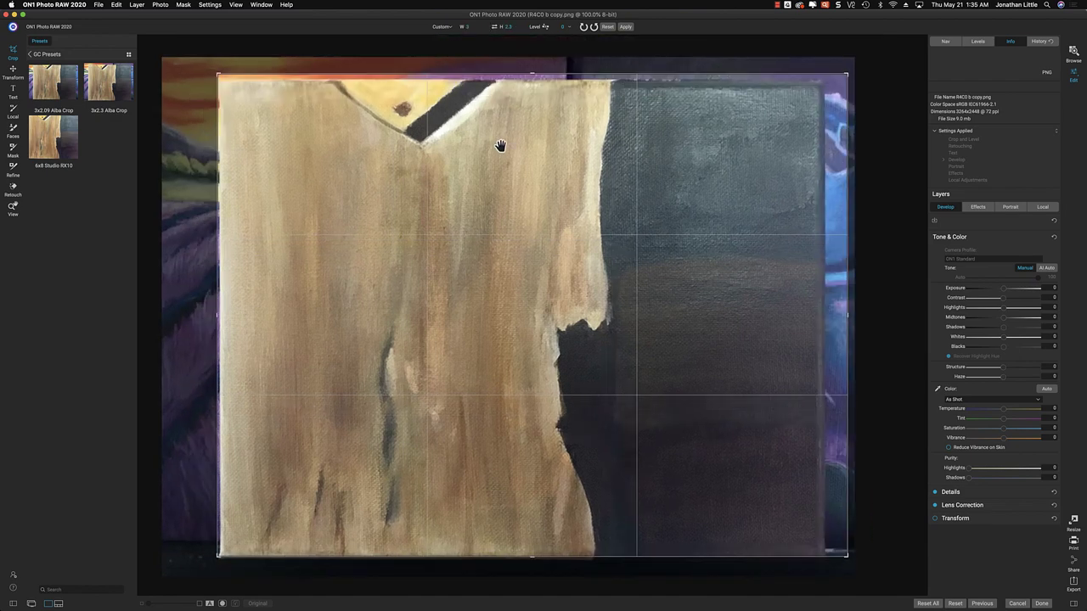
# Fit the crop frame within the painting's side edges, center the painting vertically in it, and apply the crop.
pyautogui.moveTo(500, 146); pyautogui.dragTo(500, 137)
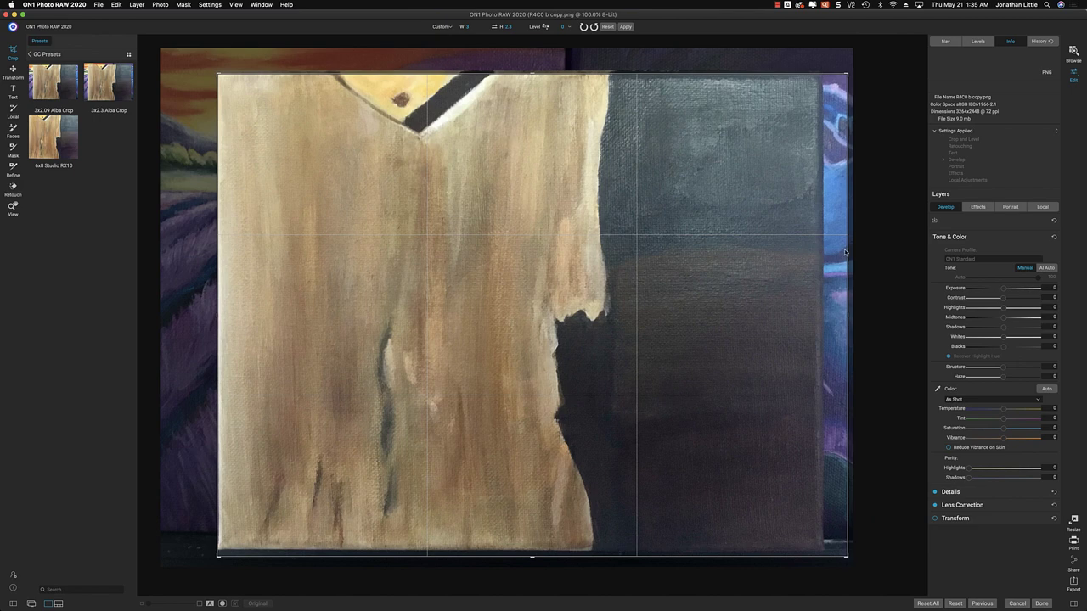
pyautogui.moveTo(846, 315); pyautogui.dragTo(837, 321)
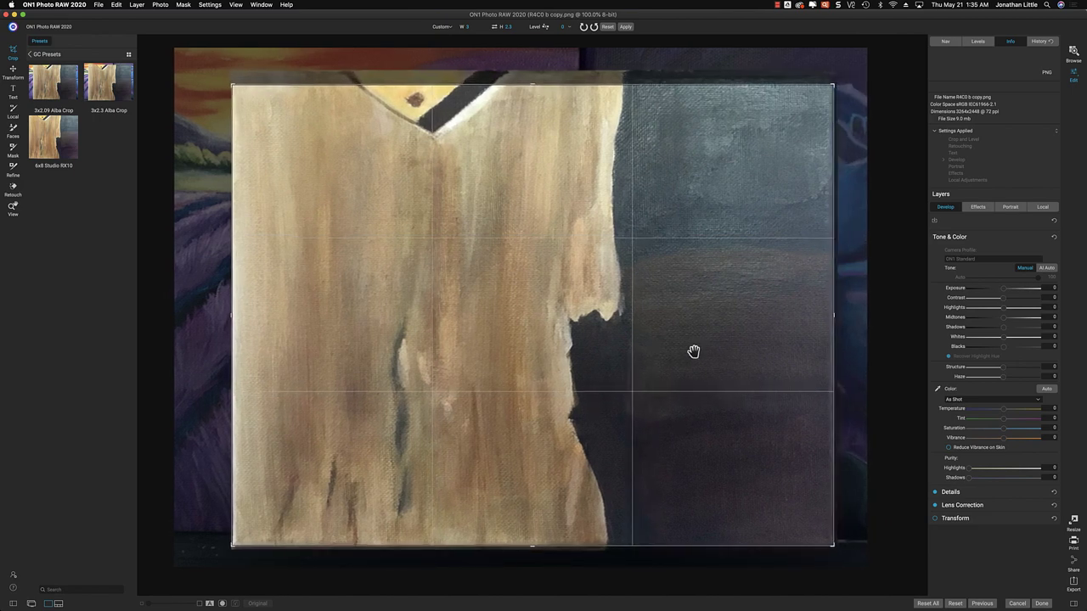
pyautogui.moveTo(694, 352); pyautogui.dragTo(693, 359)
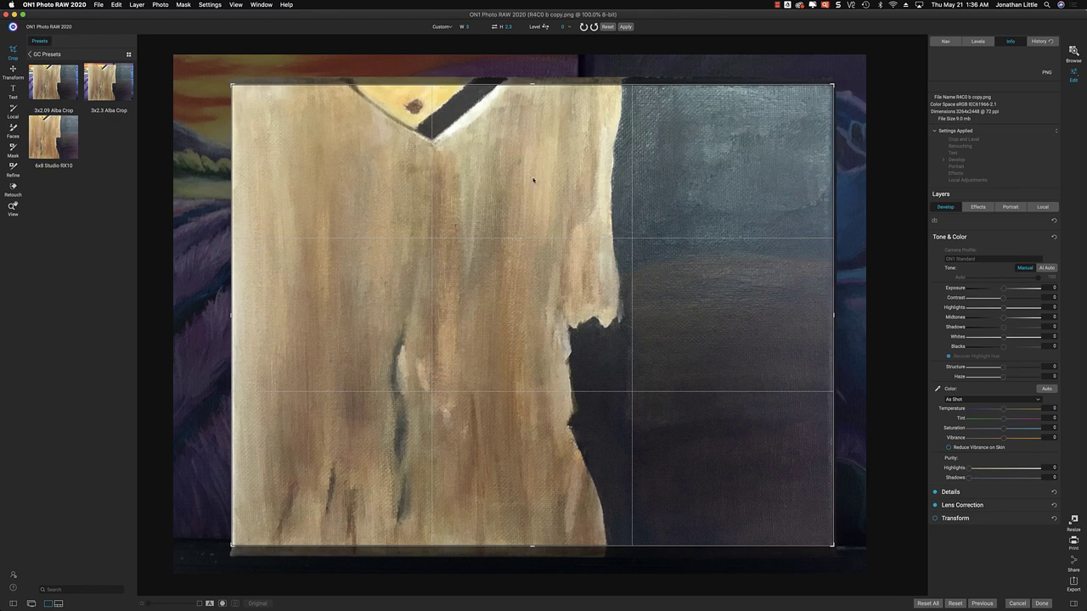
pyautogui.click(624, 26)
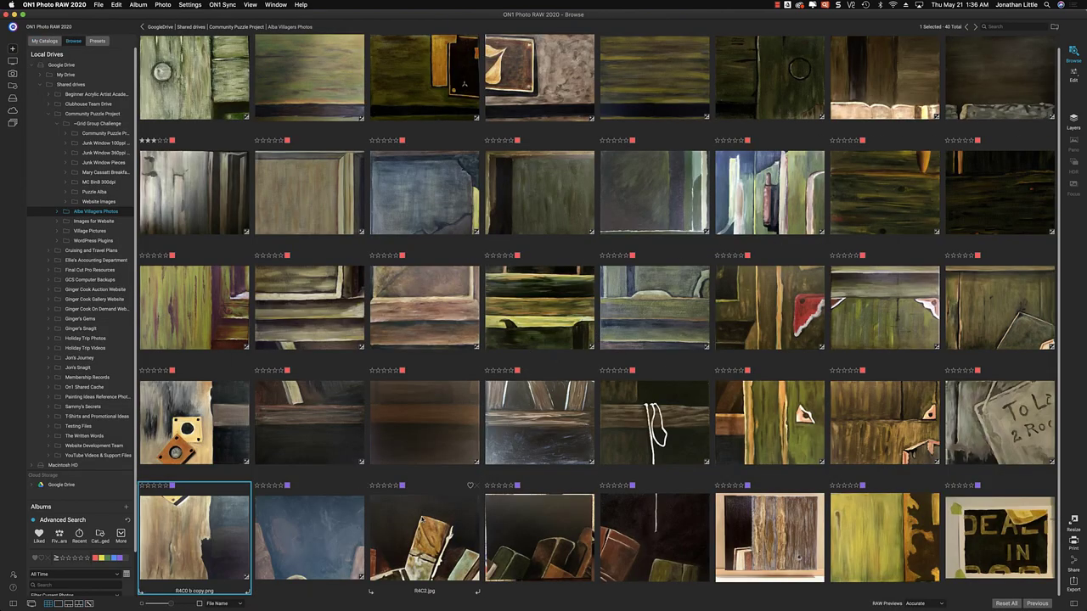
# Open R4C2.jpg for editing, crop it to 3 wide by 2.3 high starting from the 2x3 ratio, and return to browsing.
pyautogui.click(422, 520)
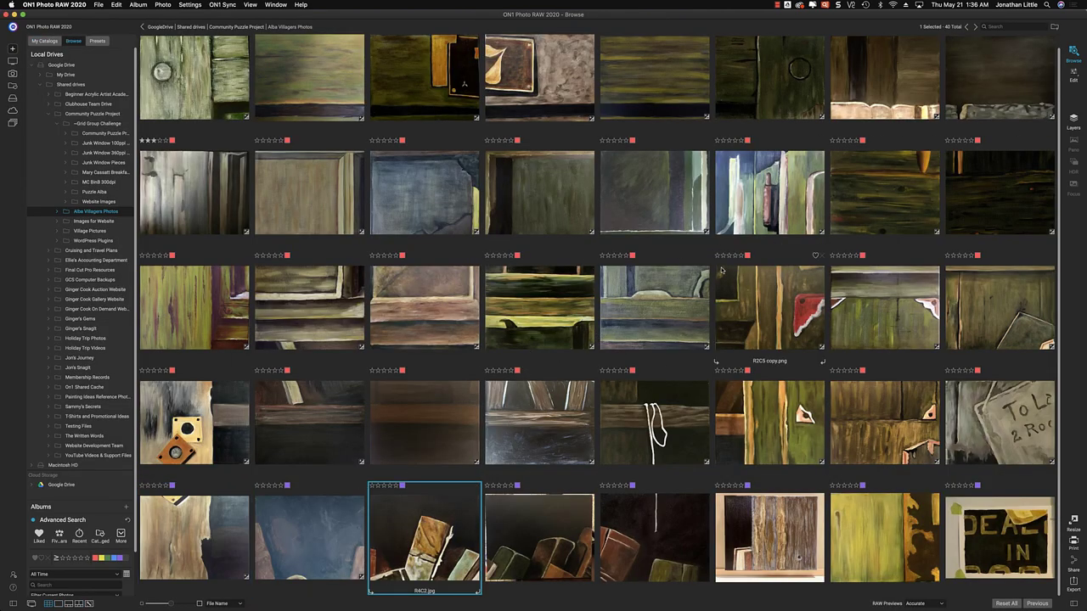
pyautogui.click(1072, 74)
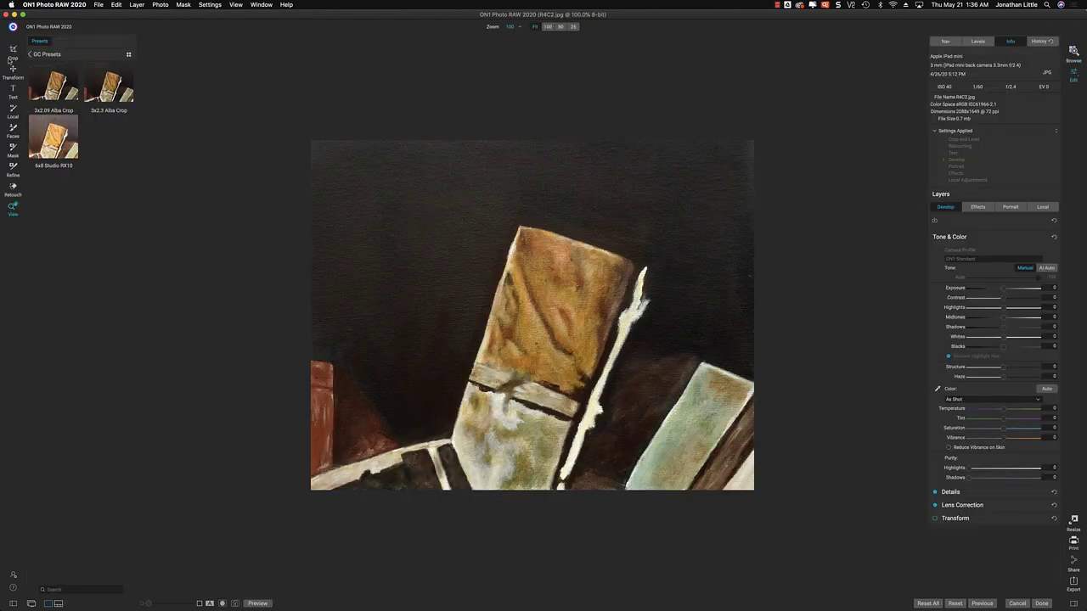
pyautogui.click(12, 52)
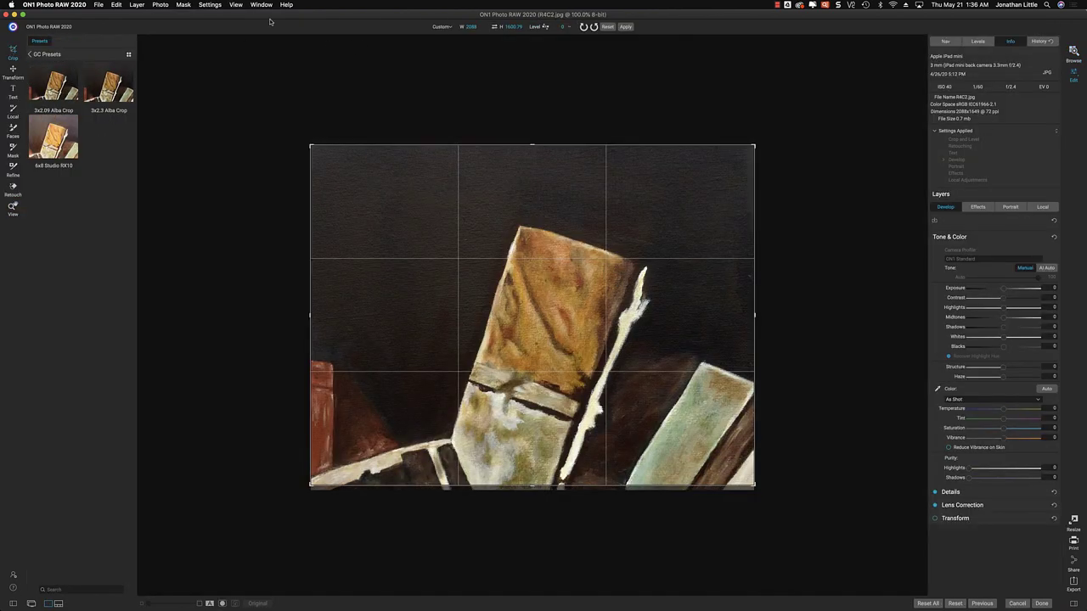
pyautogui.click(448, 28)
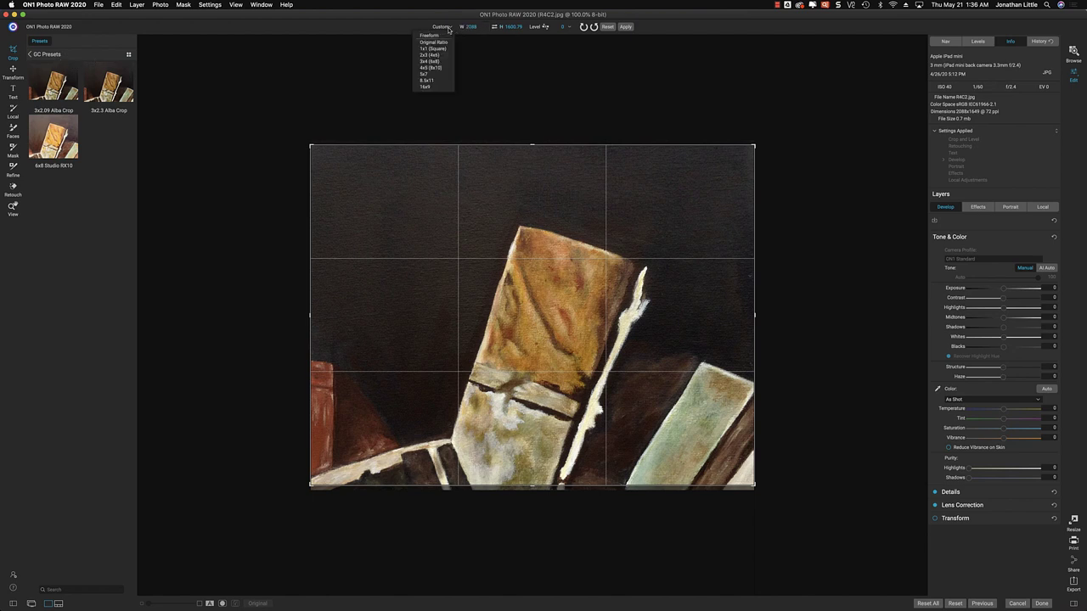
pyautogui.click(433, 55)
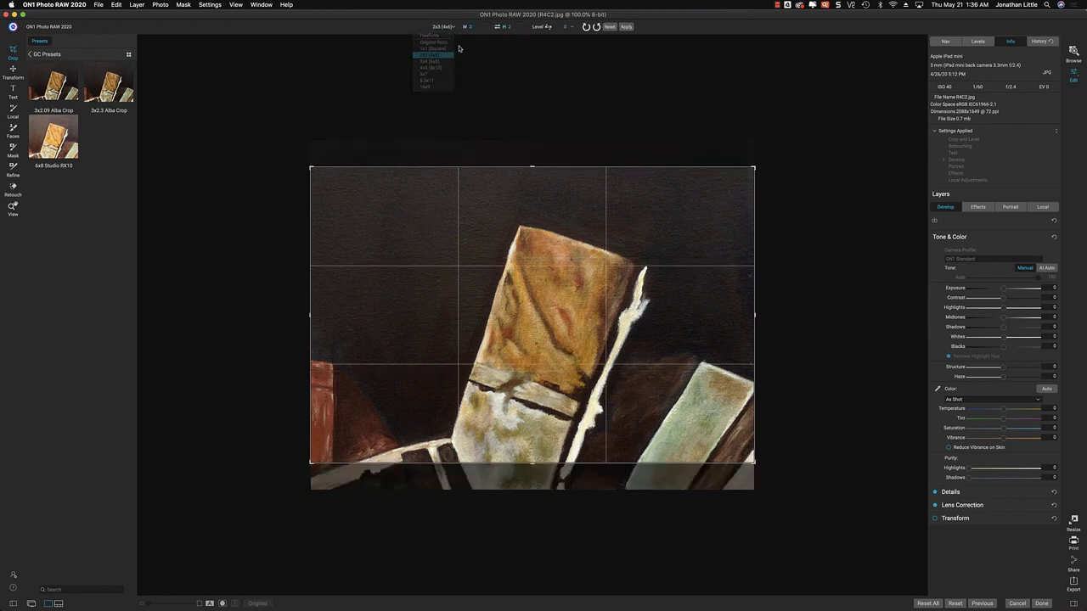
pyautogui.click(515, 26)
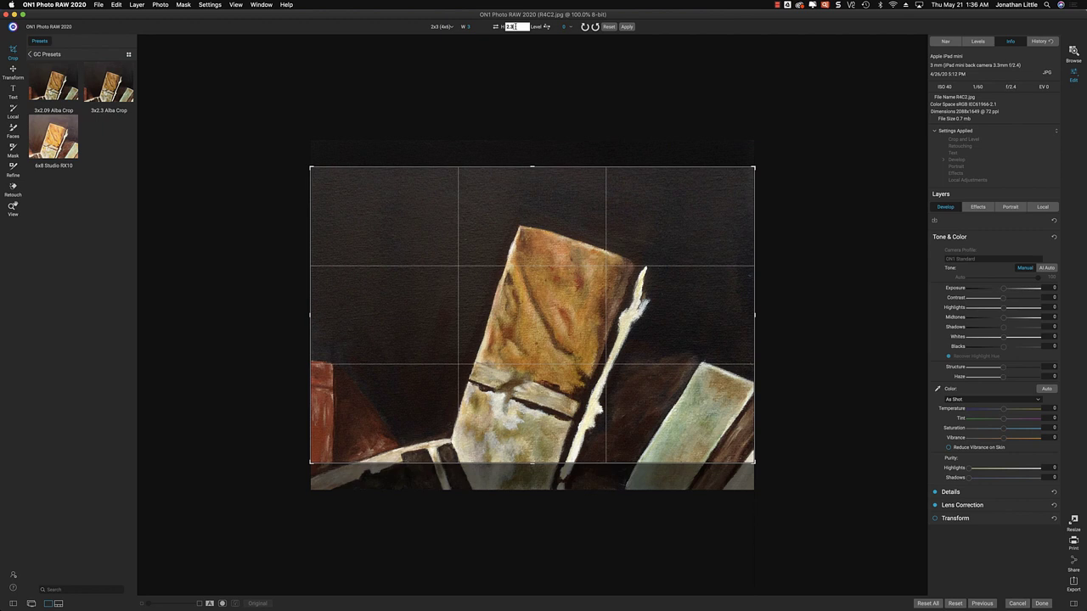
pyautogui.press('Tab')
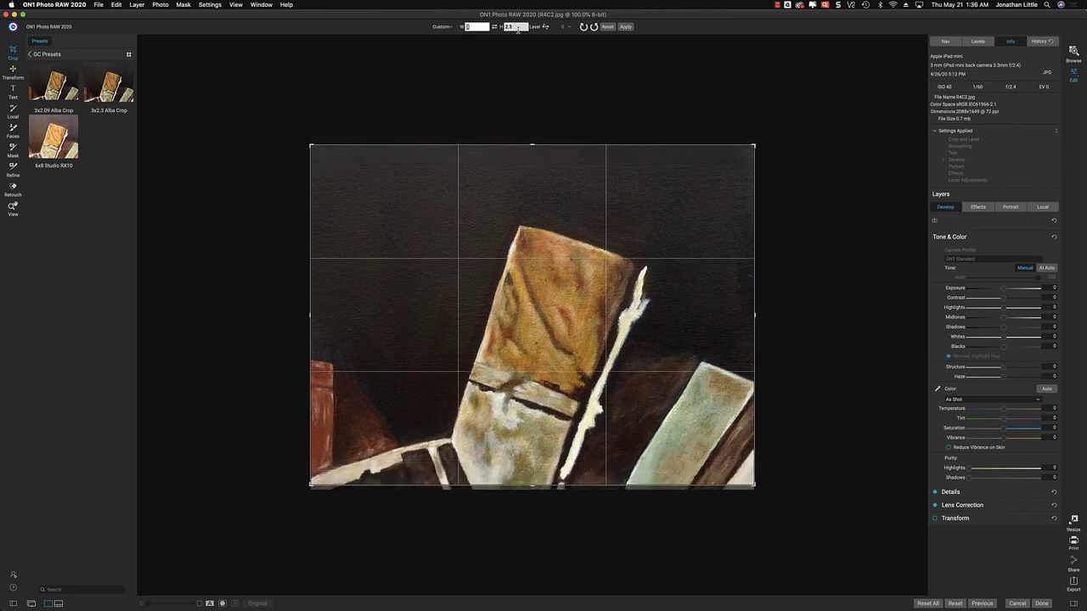
pyautogui.click(536, 173)
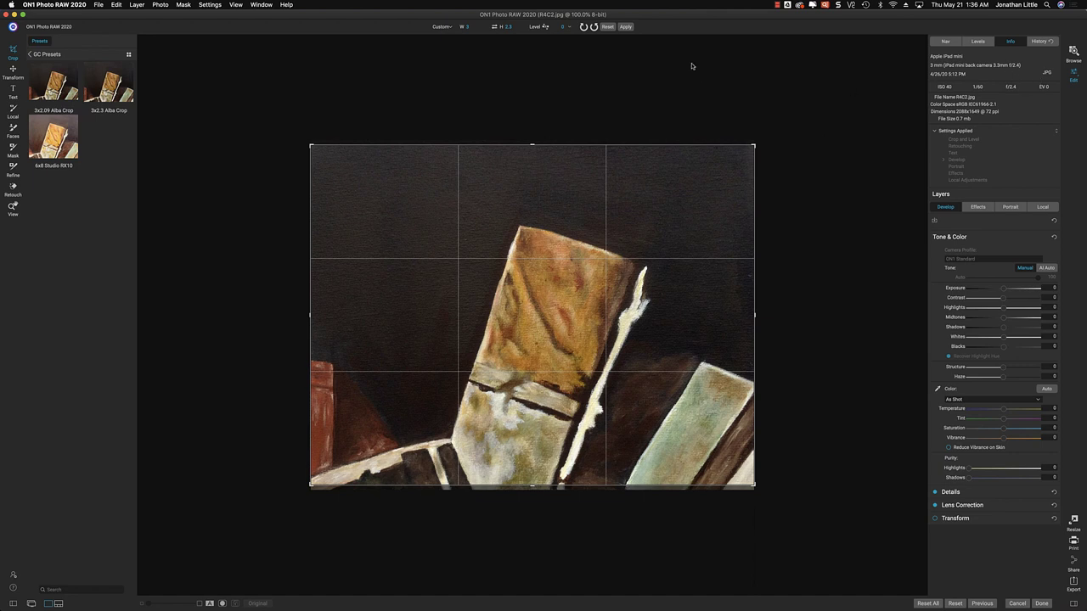
pyautogui.click(626, 27)
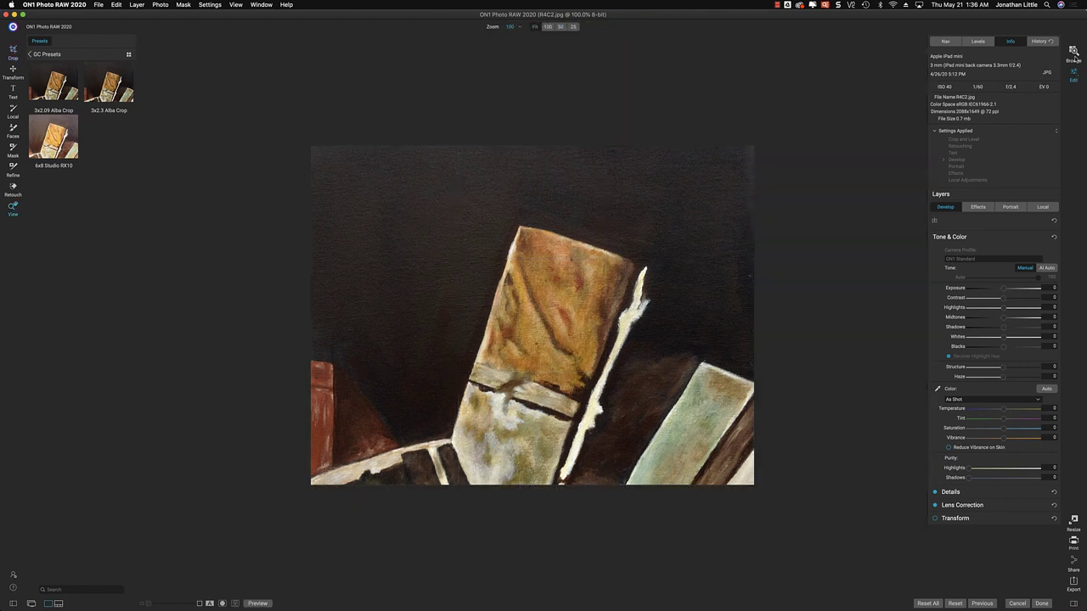
pyautogui.press('super+b')
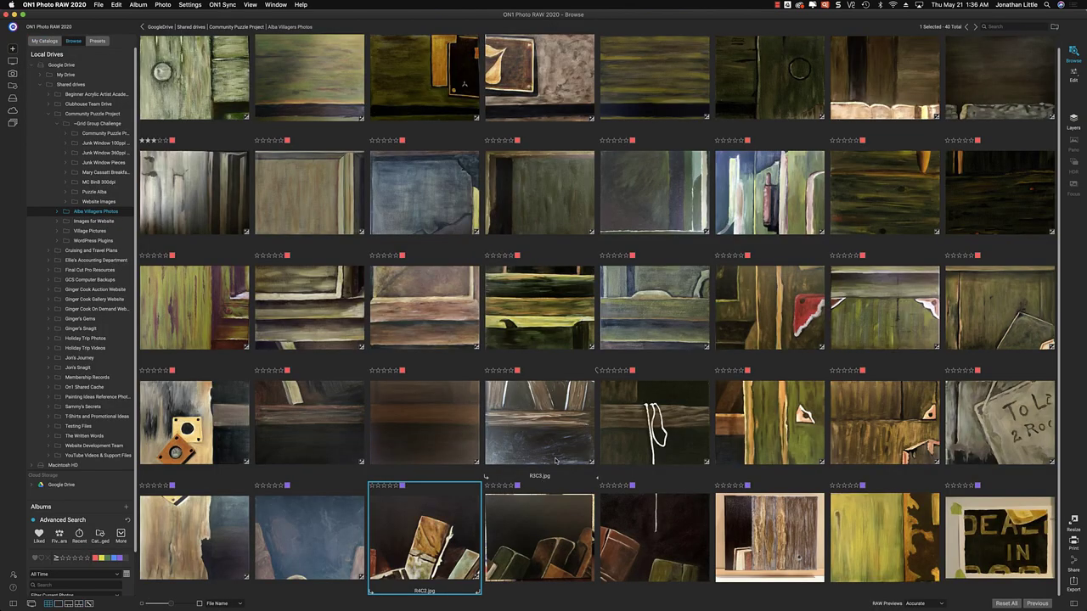
# Open R4C3.jpeg for editing and set its crop ratio to 3 wide by 2.3 high, starting from 2x3.
pyautogui.click(530, 542)
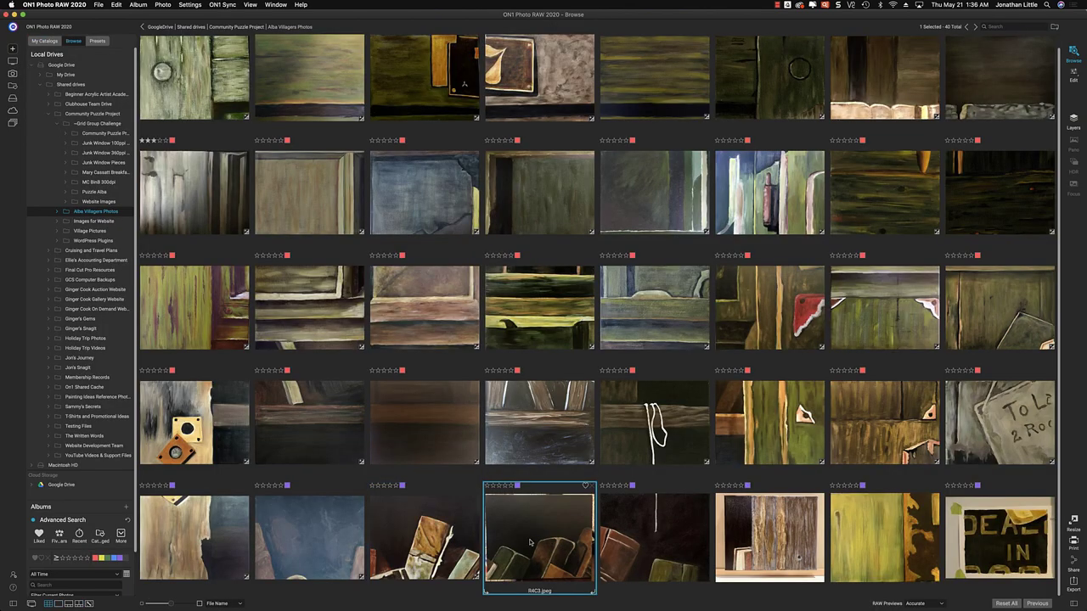
pyautogui.click(1074, 77)
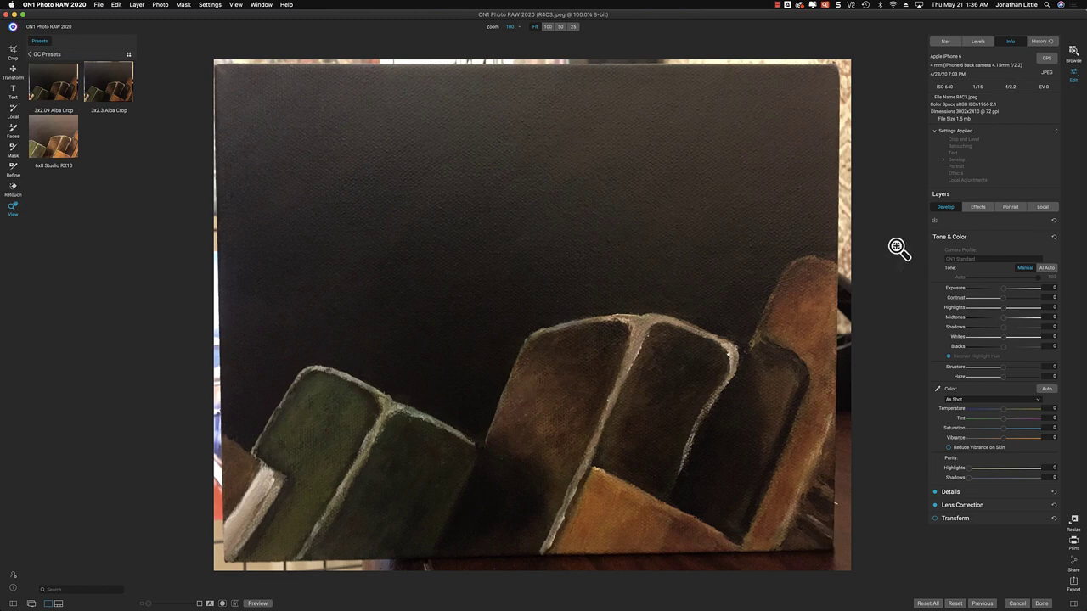
pyautogui.click(12, 51)
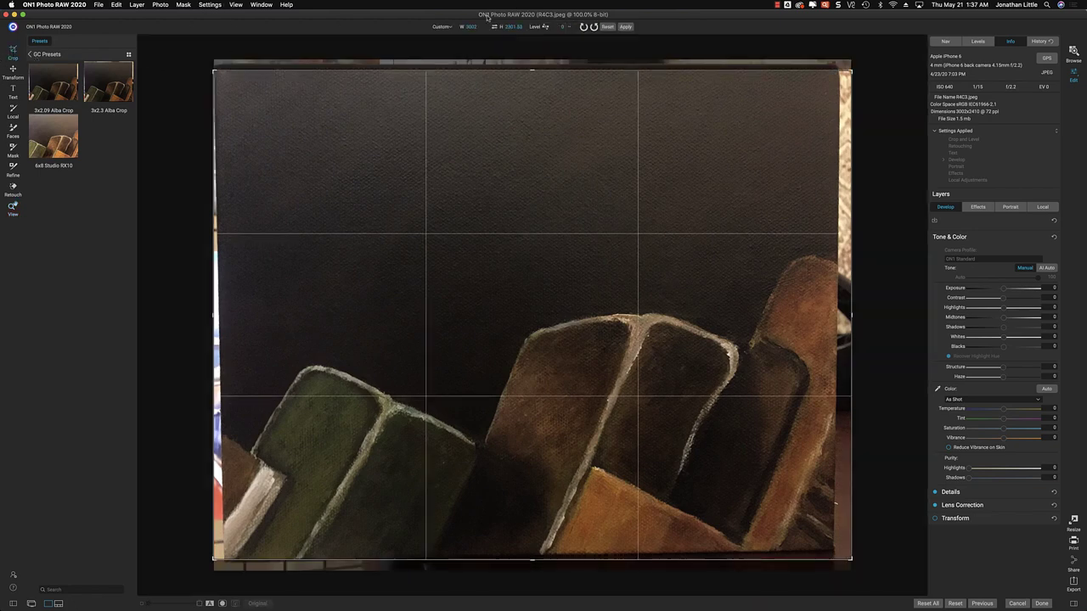
pyautogui.click(439, 28)
pyautogui.click(429, 54)
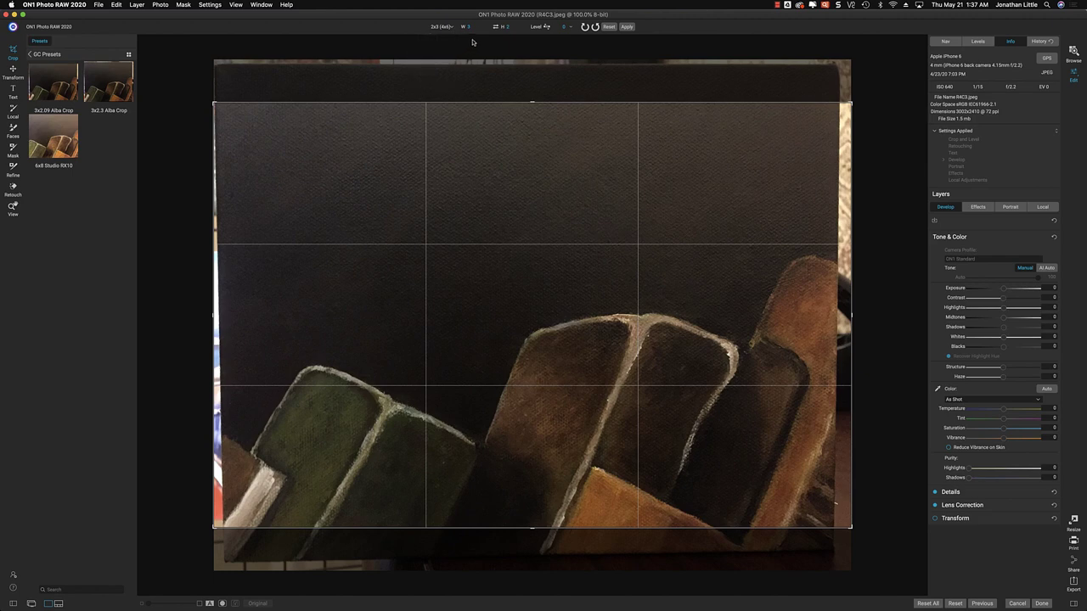
pyautogui.click(518, 24)
pyautogui.doubleClick(517, 25)
pyautogui.write('2.3')
pyautogui.press('Return')
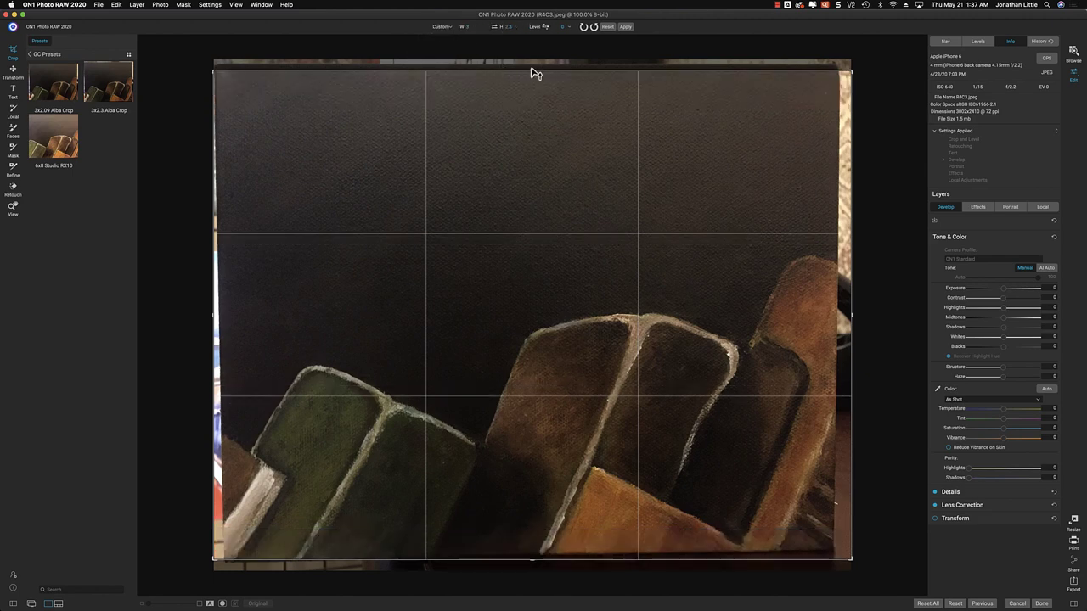
# Shrink the crop frame and reposition the R4C3 painting to exclude the background at its edges, apply the crop and return to browsing.
pyautogui.moveTo(535, 74); pyautogui.dragTo(531, 85)
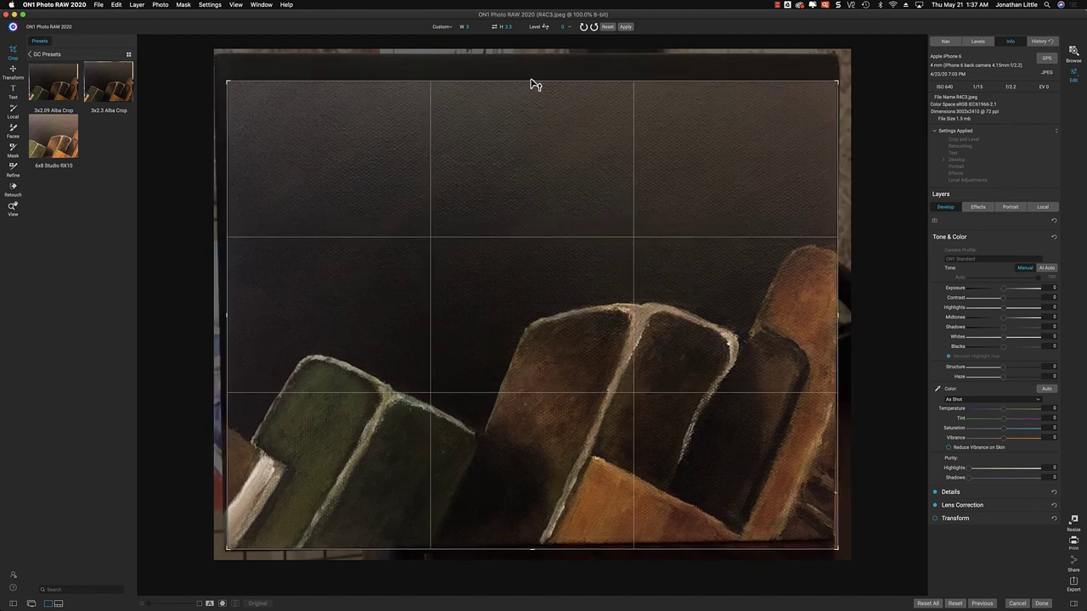
pyautogui.moveTo(522, 201); pyautogui.dragTo(523, 206)
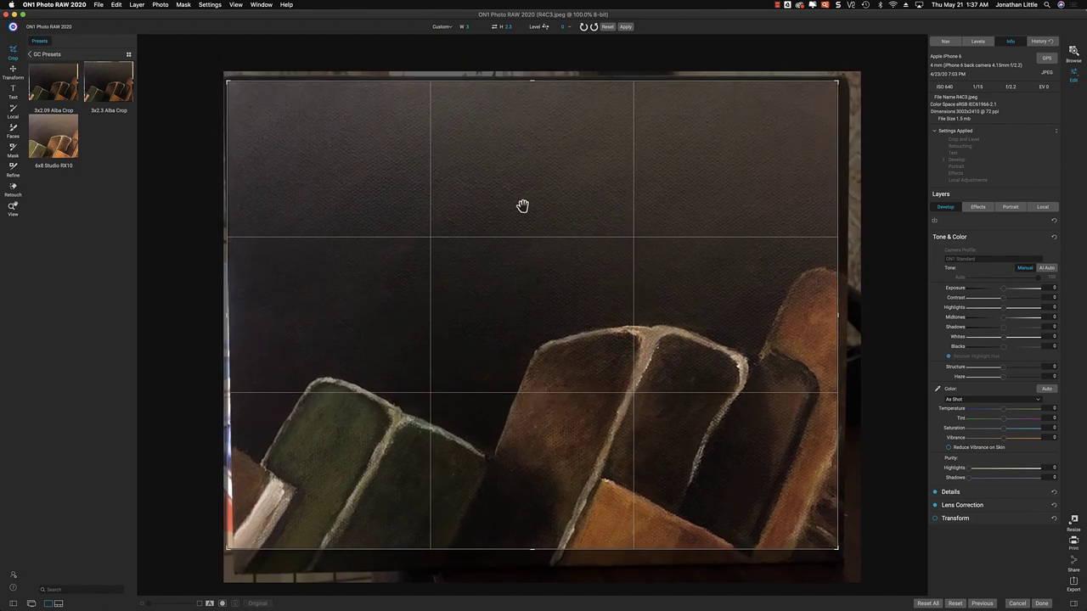
pyautogui.moveTo(522, 207); pyautogui.dragTo(516, 200)
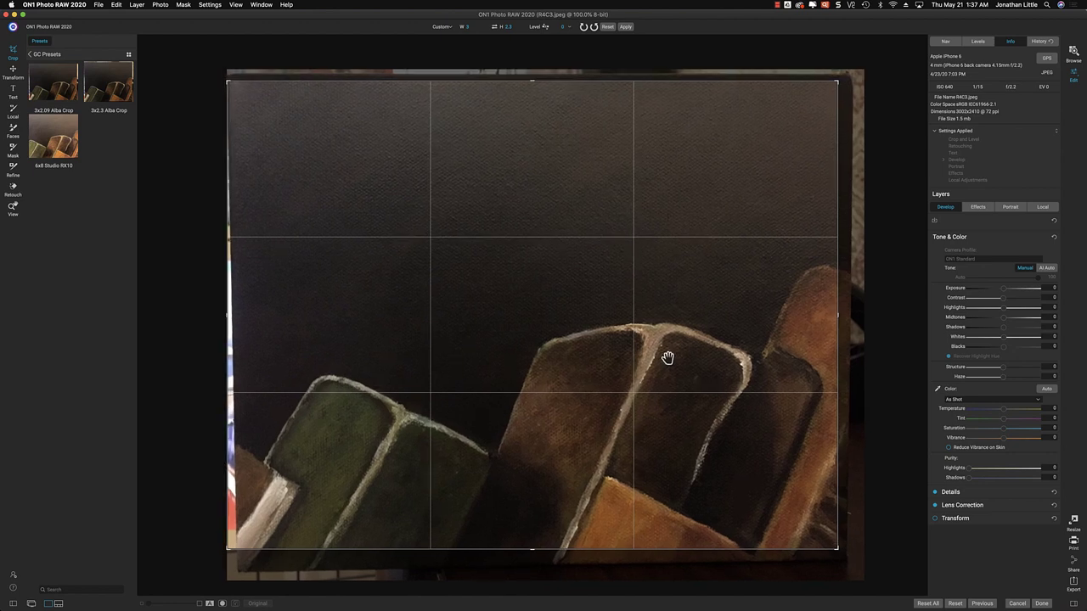
pyautogui.moveTo(665, 357); pyautogui.dragTo(659, 358)
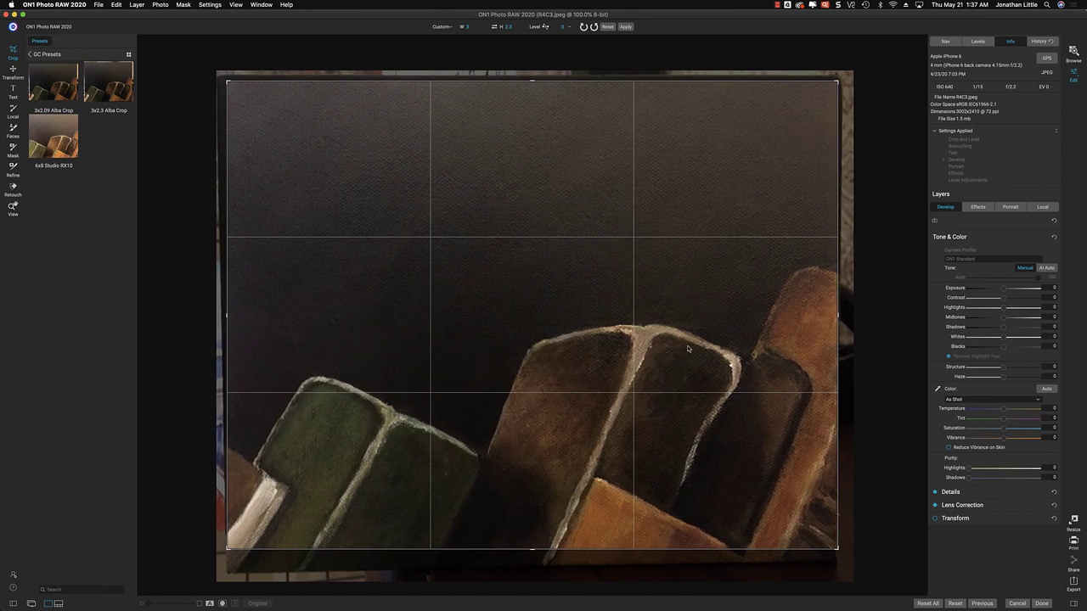
pyautogui.moveTo(841, 322); pyautogui.dragTo(840, 325)
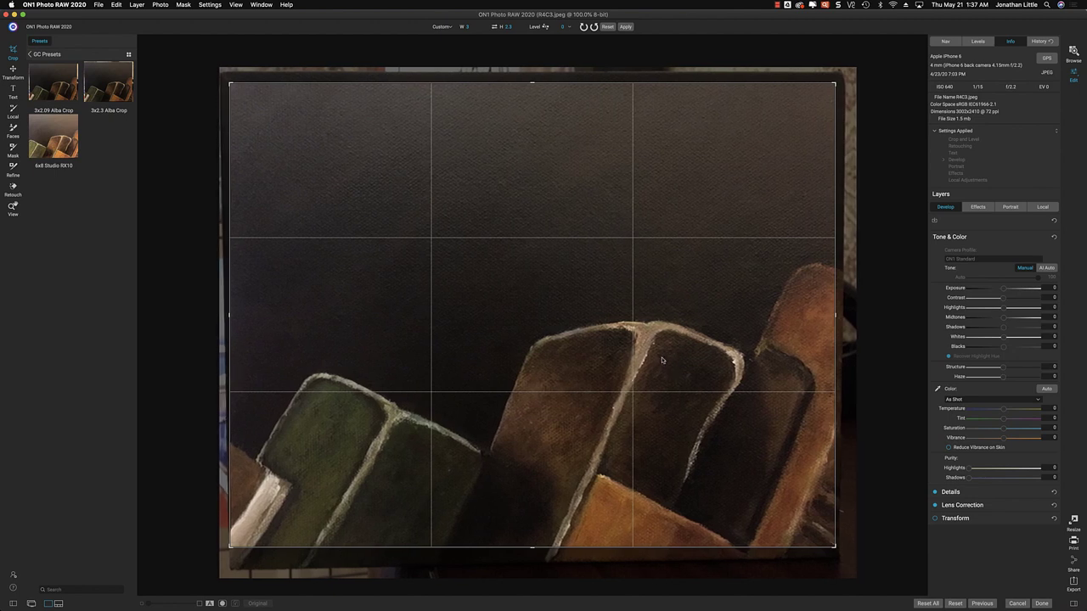
pyautogui.click(625, 30)
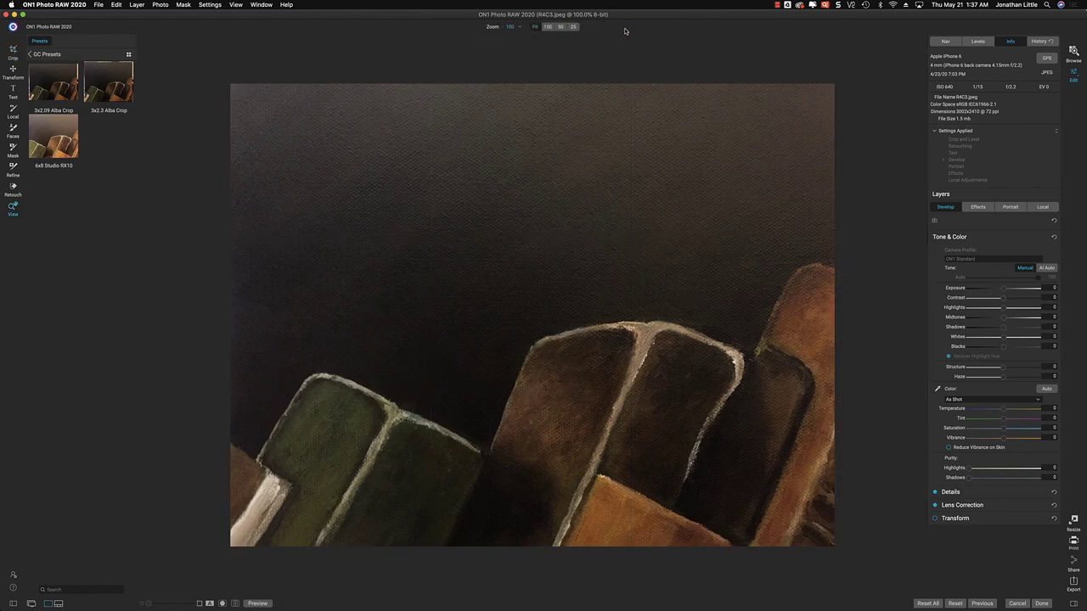
pyautogui.click(1074, 51)
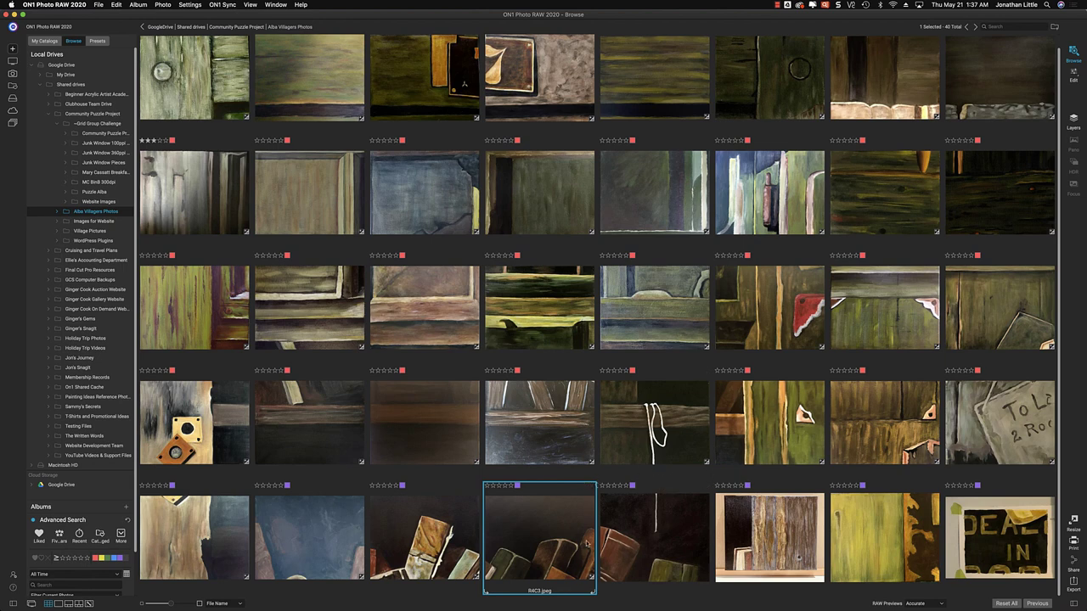
# Open R4C4.jpeg for editing, crop it to 3 wide by 2.3 high starting from the 2x3 ratio, and return to browsing.
pyautogui.click(643, 541)
pyautogui.click(1072, 75)
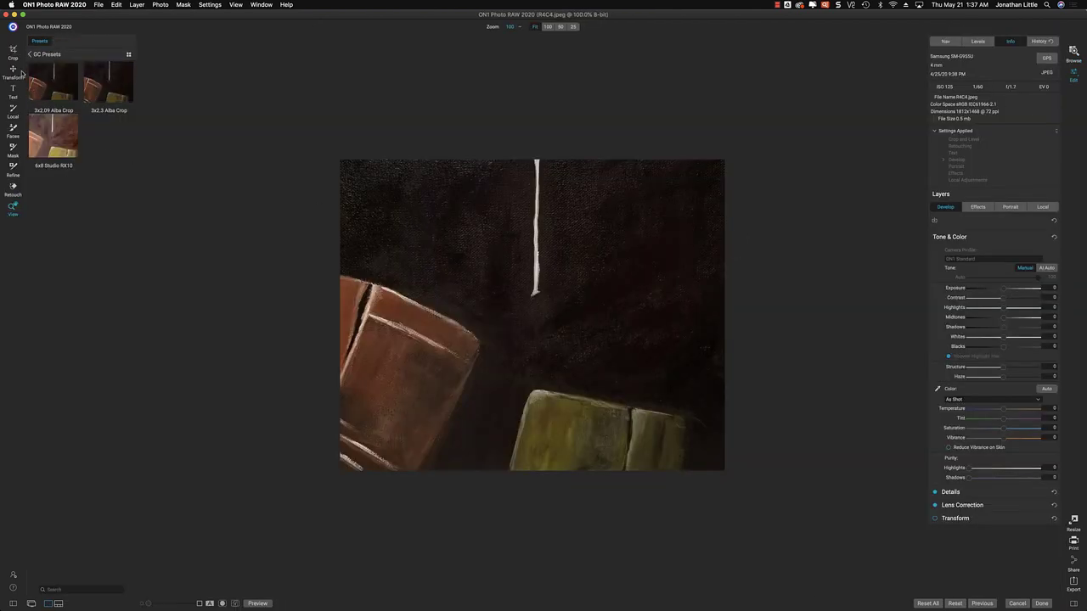
pyautogui.click(12, 51)
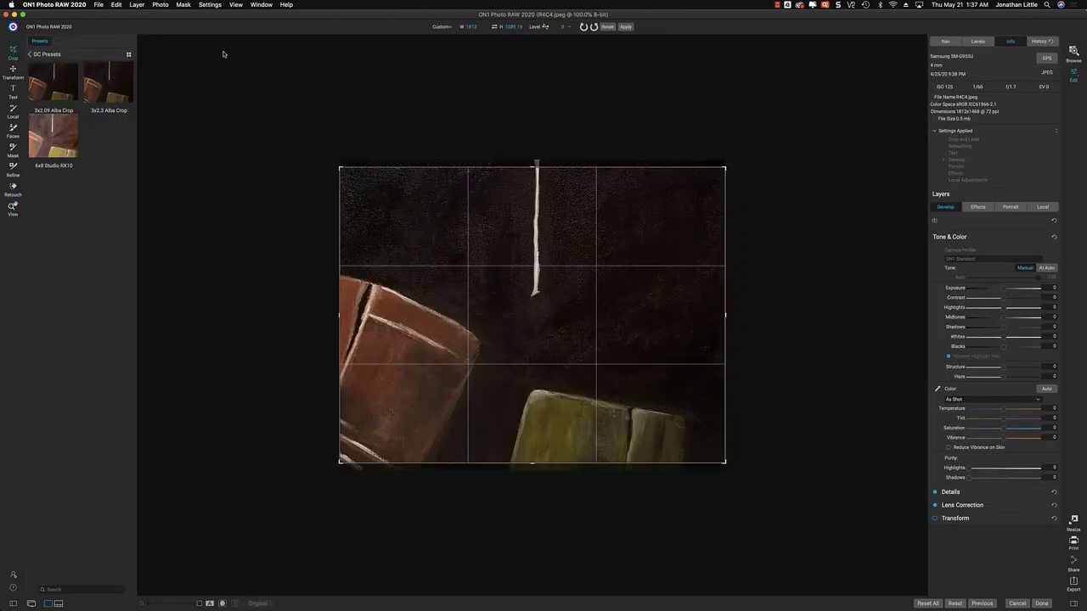
pyautogui.click(444, 28)
pyautogui.click(434, 56)
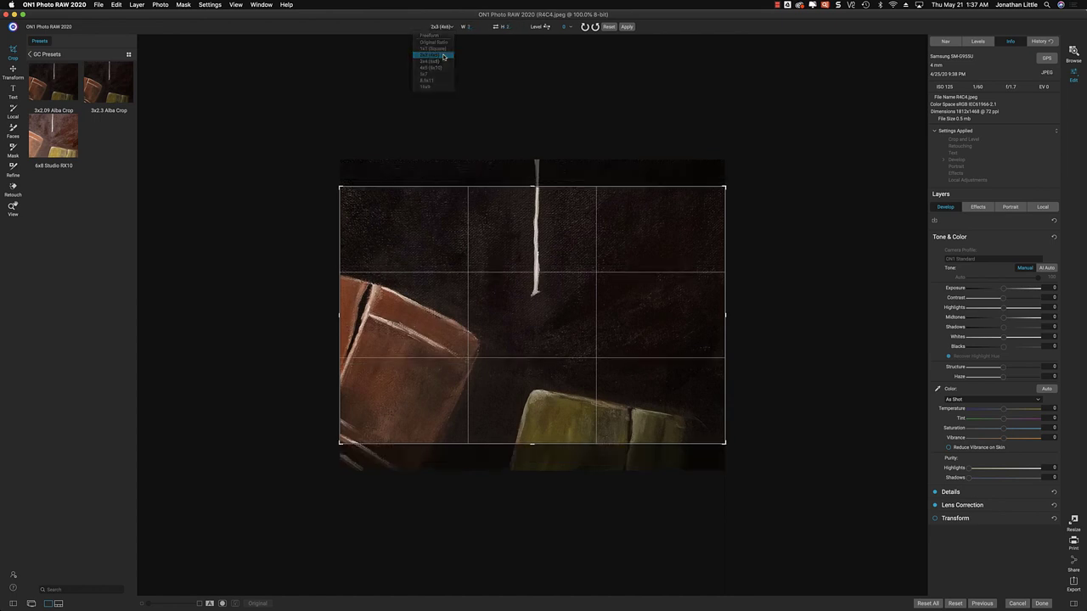
pyautogui.click(510, 27)
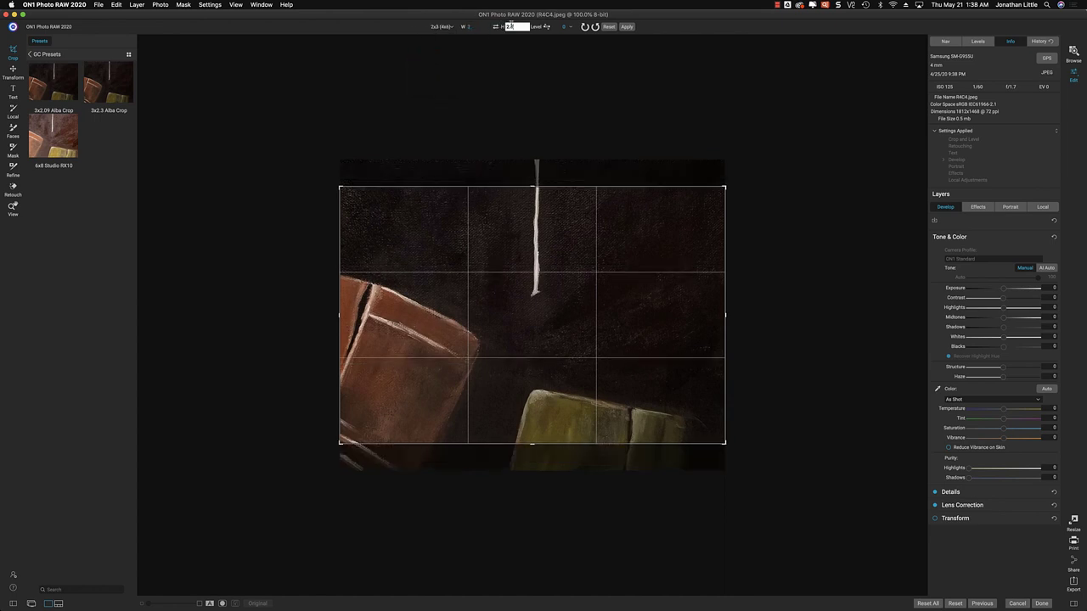
pyautogui.write('.3')
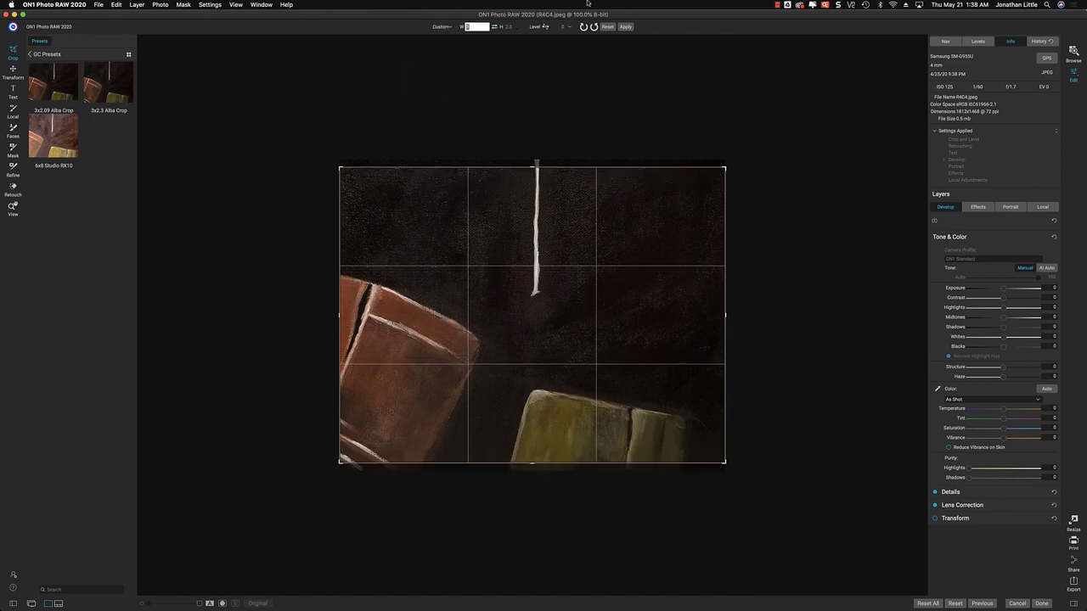
pyautogui.click(622, 26)
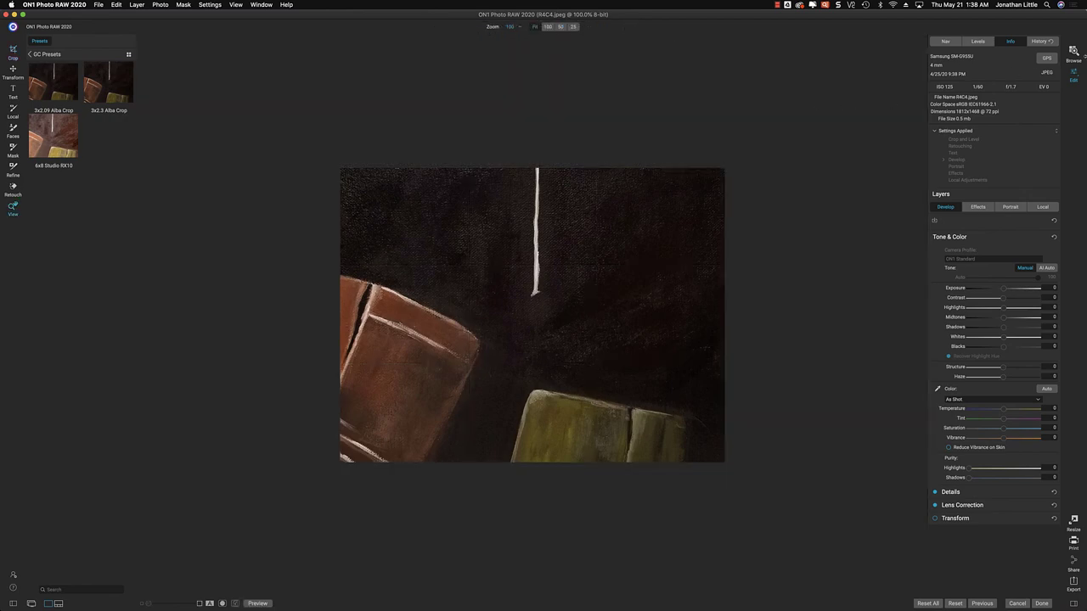
pyautogui.click(1075, 52)
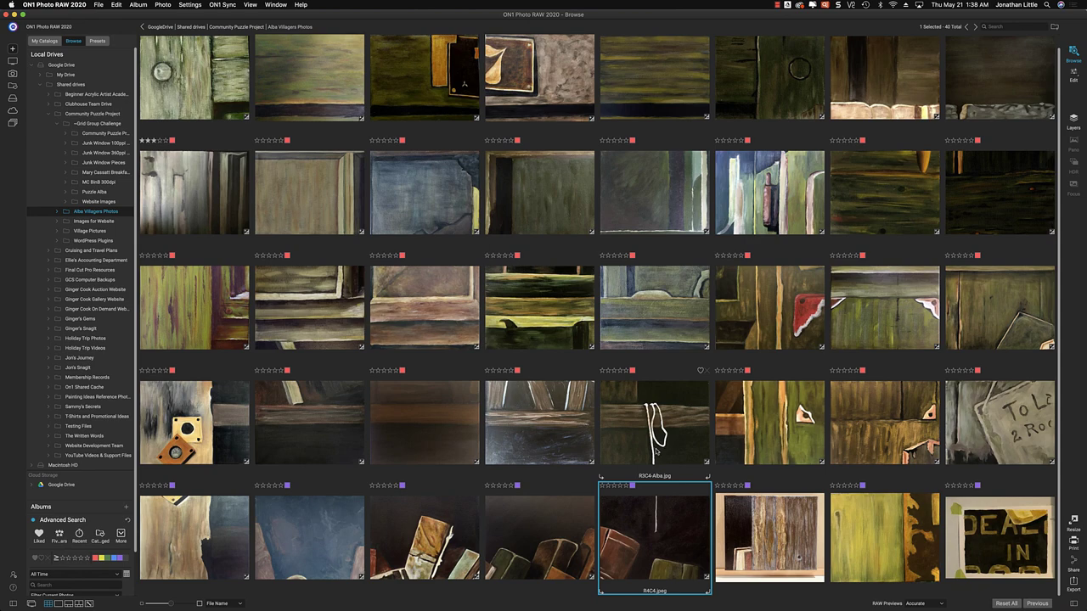
# Open R4C5rename.jpeg for editing and set its crop ratio to 3 wide by 2.3 high, starting from 2x3.
pyautogui.doubleClick(769, 535)
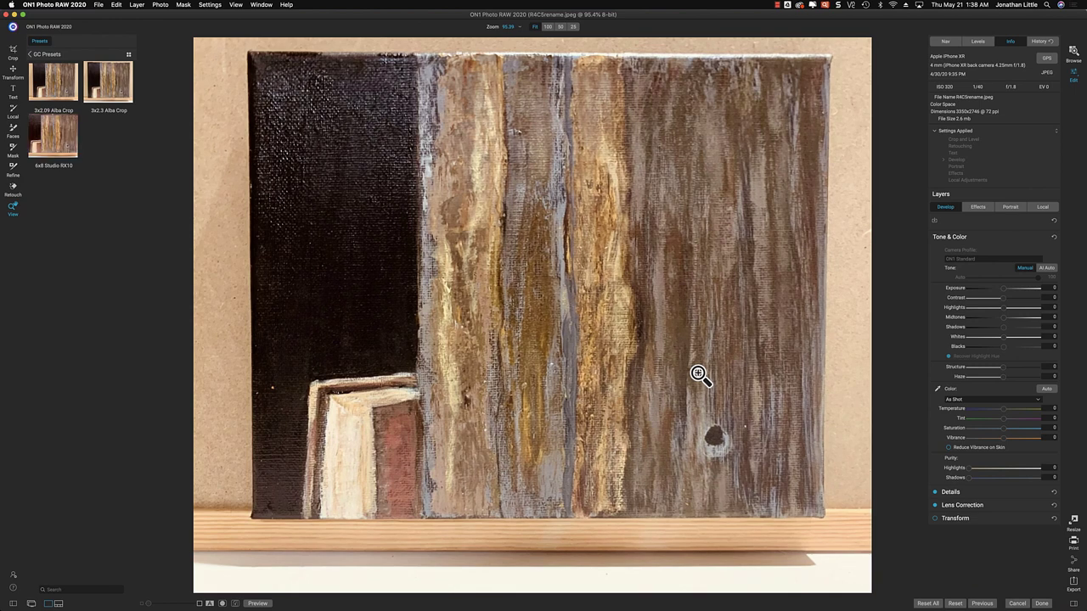
pyautogui.click(13, 51)
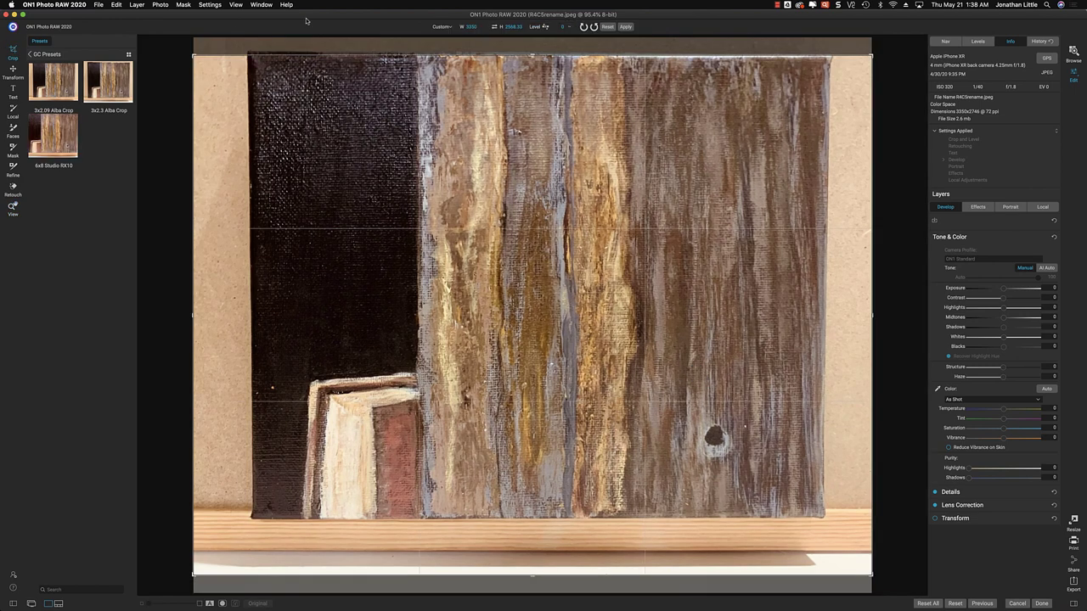
pyautogui.click(441, 26)
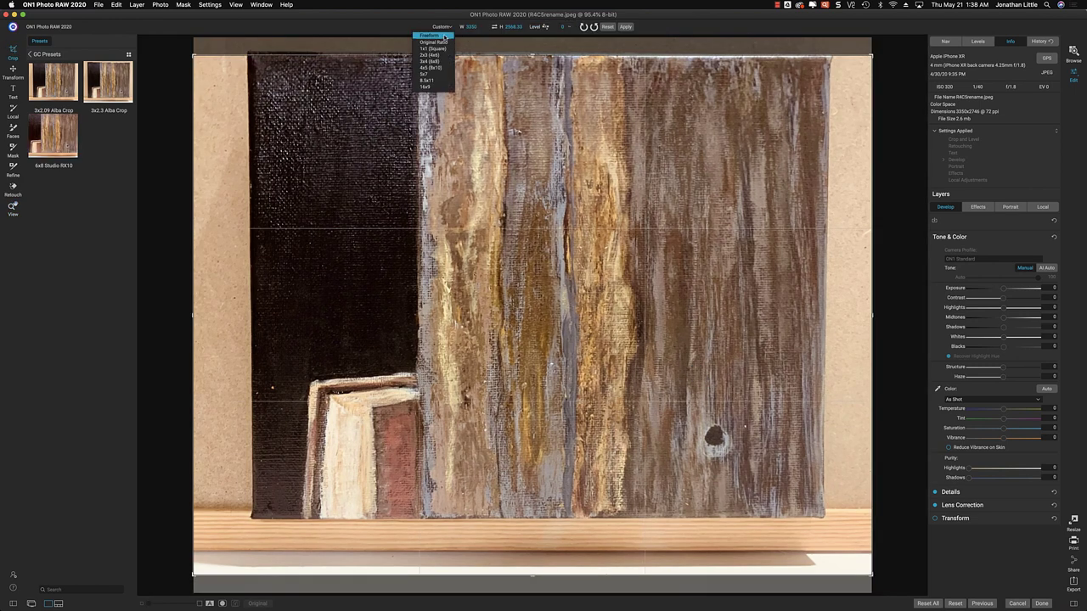
pyautogui.click(432, 55)
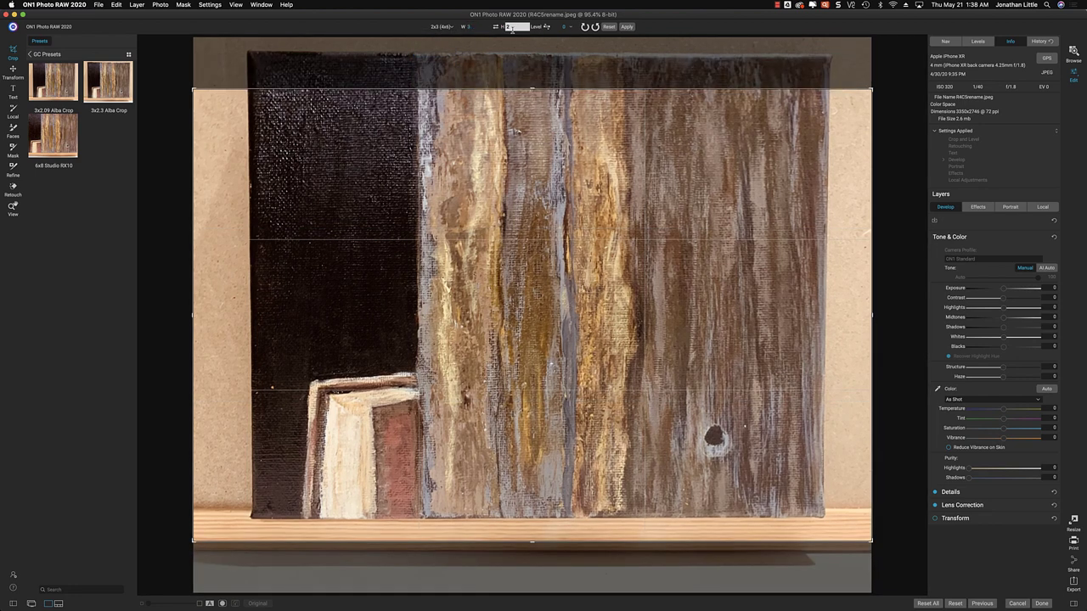
pyautogui.click(512, 27)
pyautogui.write('.3')
pyautogui.press('Tab')
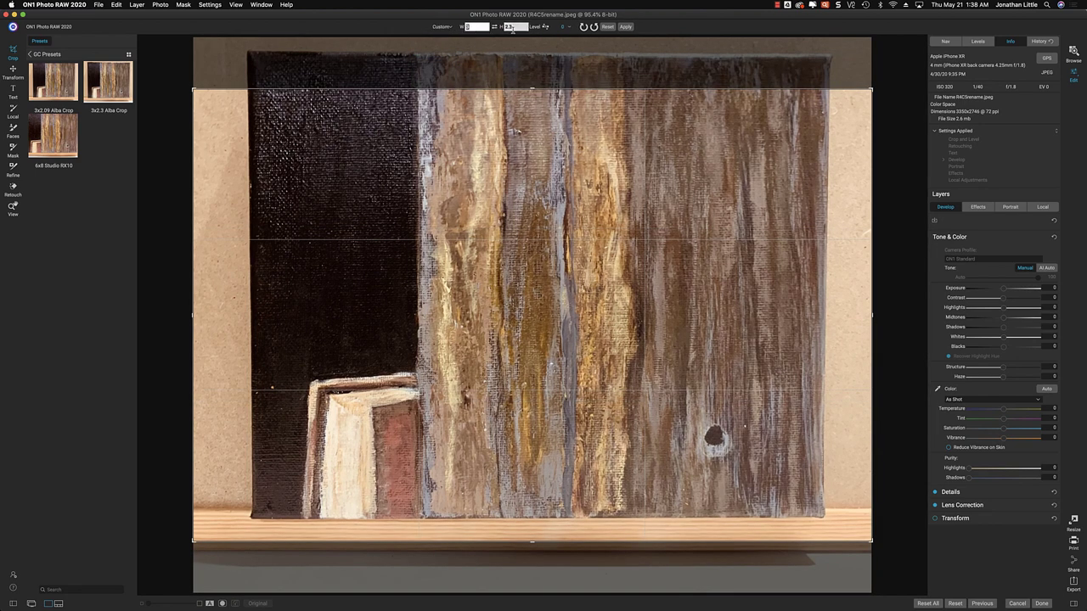
pyautogui.write('3')
pyautogui.press('Return')
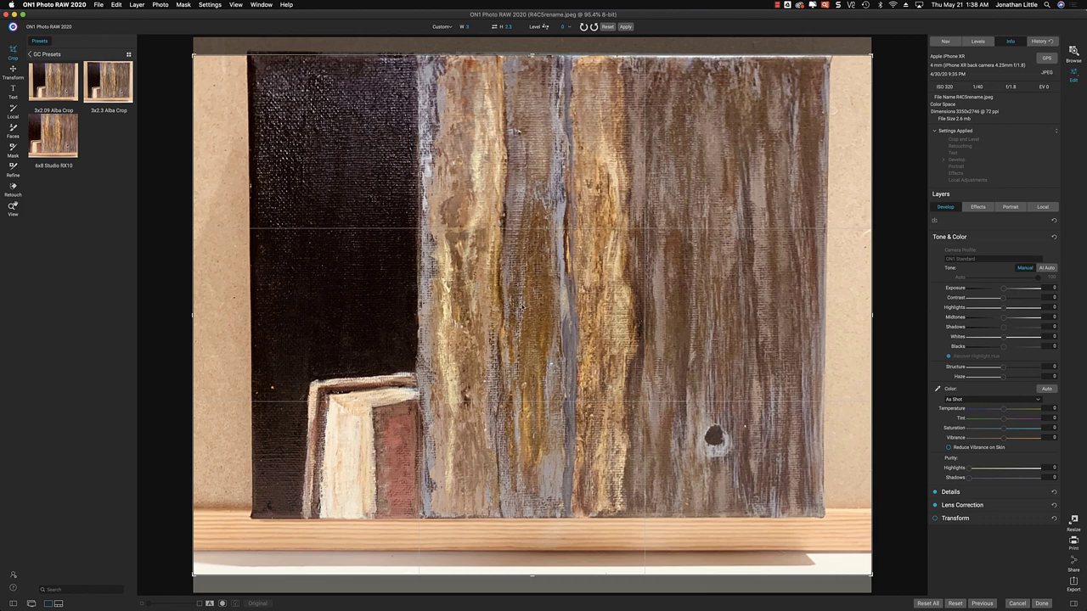
# Shrink the crop frame and reposition the R4C5rename painting to exclude the background at its edges, apply the crop and return to browsing.
pyautogui.moveTo(537, 578); pyautogui.dragTo(534, 515)
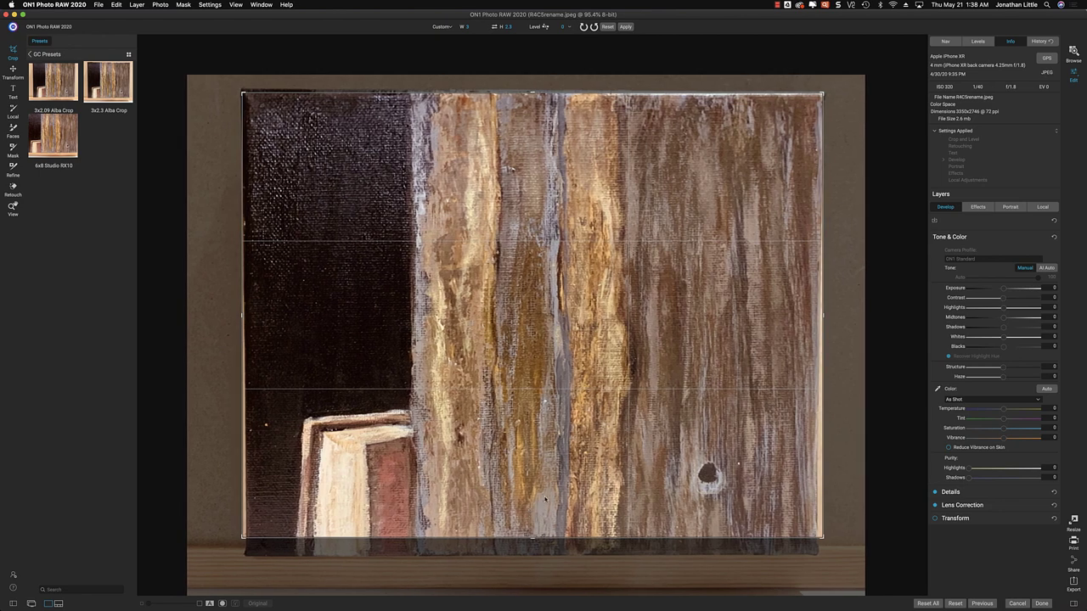
pyautogui.moveTo(550, 502); pyautogui.dragTo(551, 501)
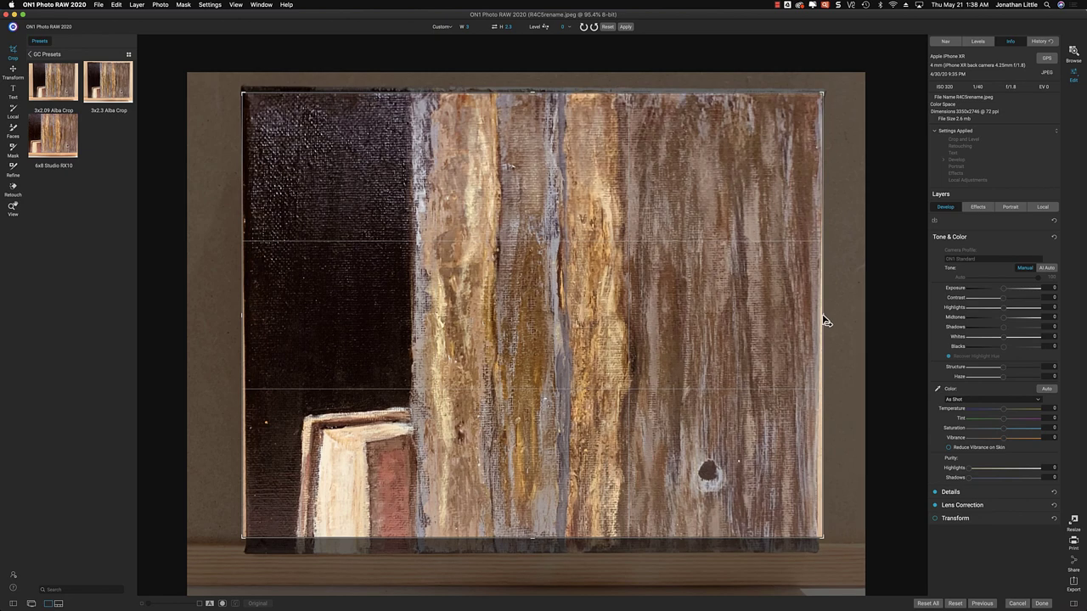
pyautogui.moveTo(822, 318); pyautogui.dragTo(822, 322)
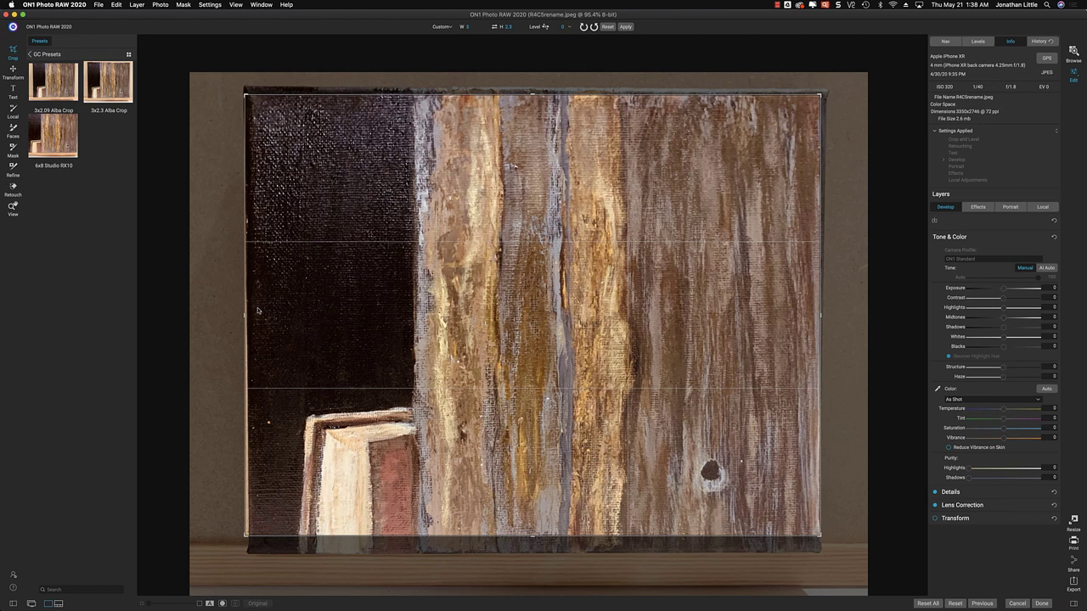
pyautogui.moveTo(245, 321); pyautogui.dragTo(251, 321)
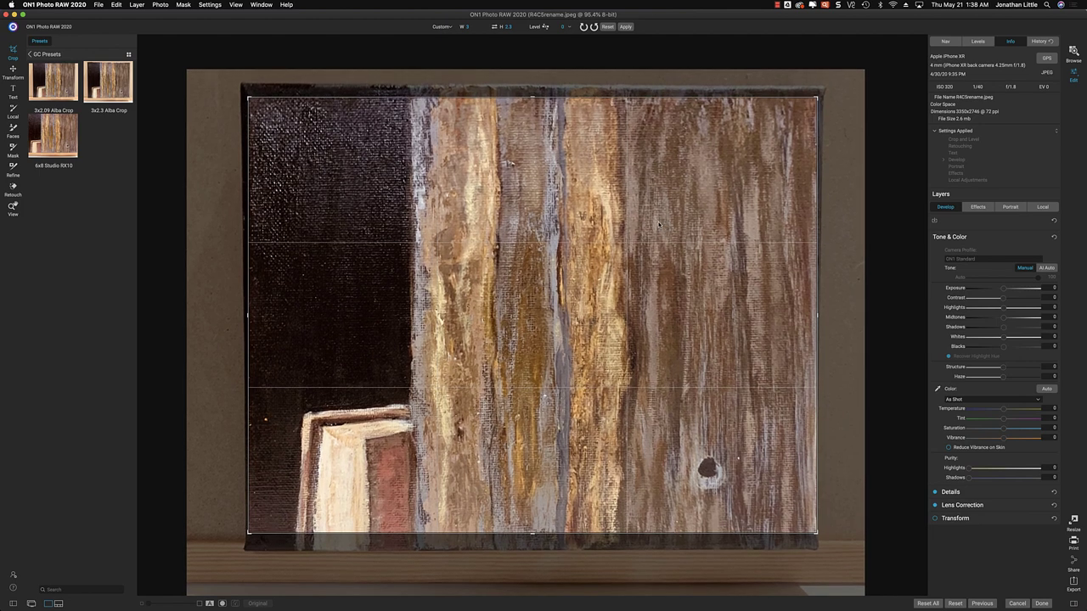
pyautogui.click(627, 27)
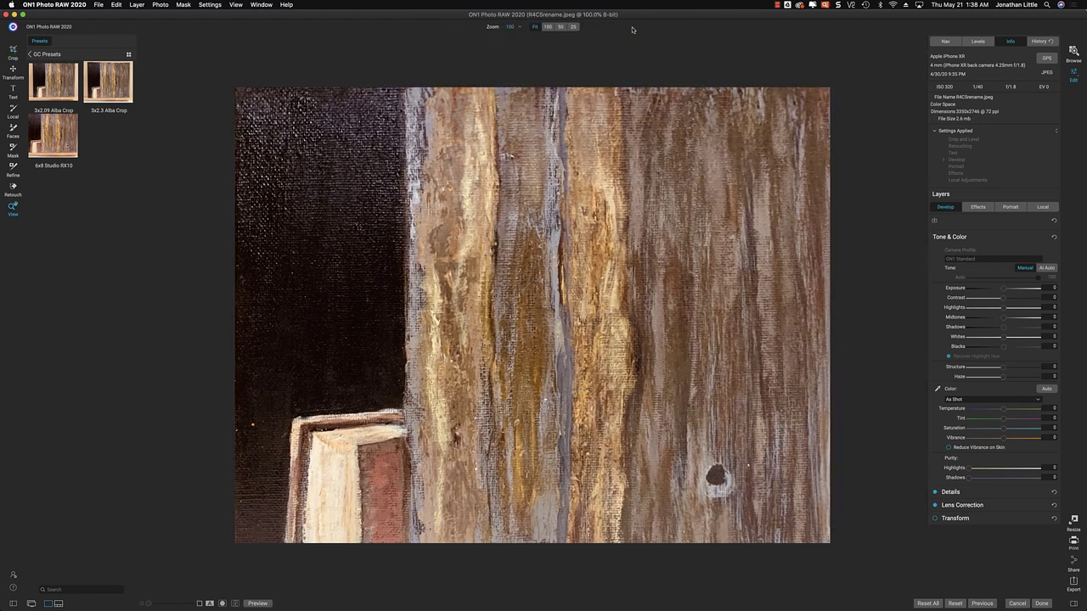
pyautogui.click(1074, 53)
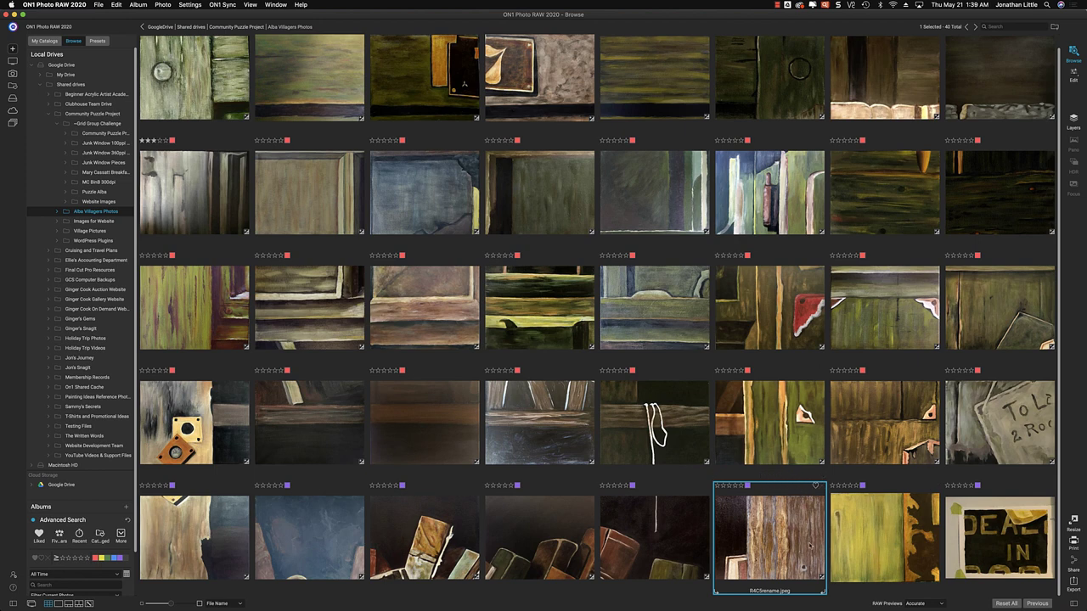
# Open R4C6.jpeg for editing, crop it to 3 wide by 2.3 high starting from the 2x3 ratio, and return to browsing.
pyautogui.click(878, 516)
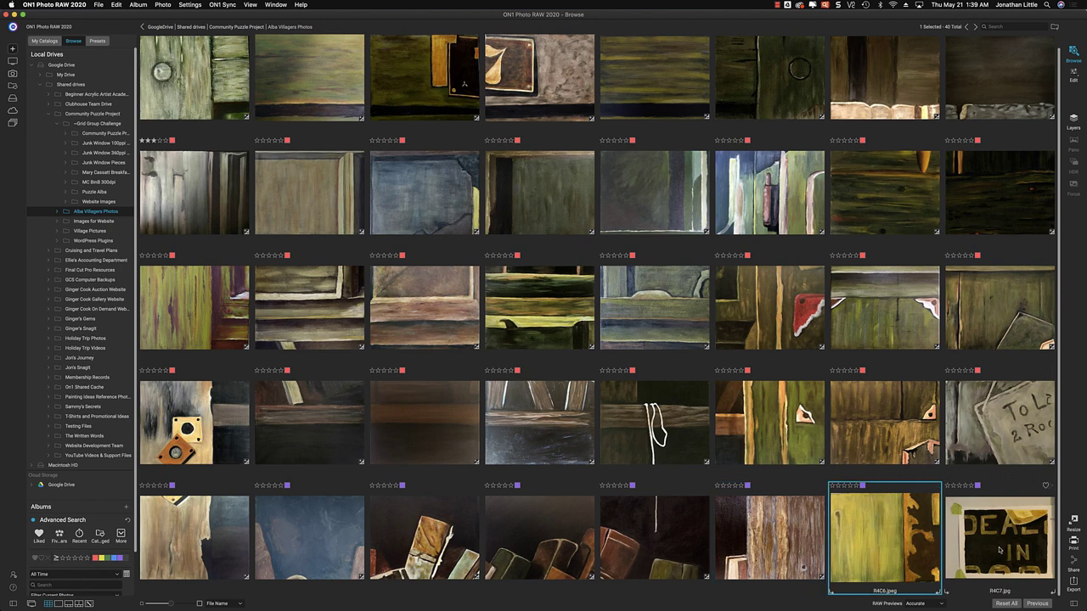
pyautogui.click(1073, 78)
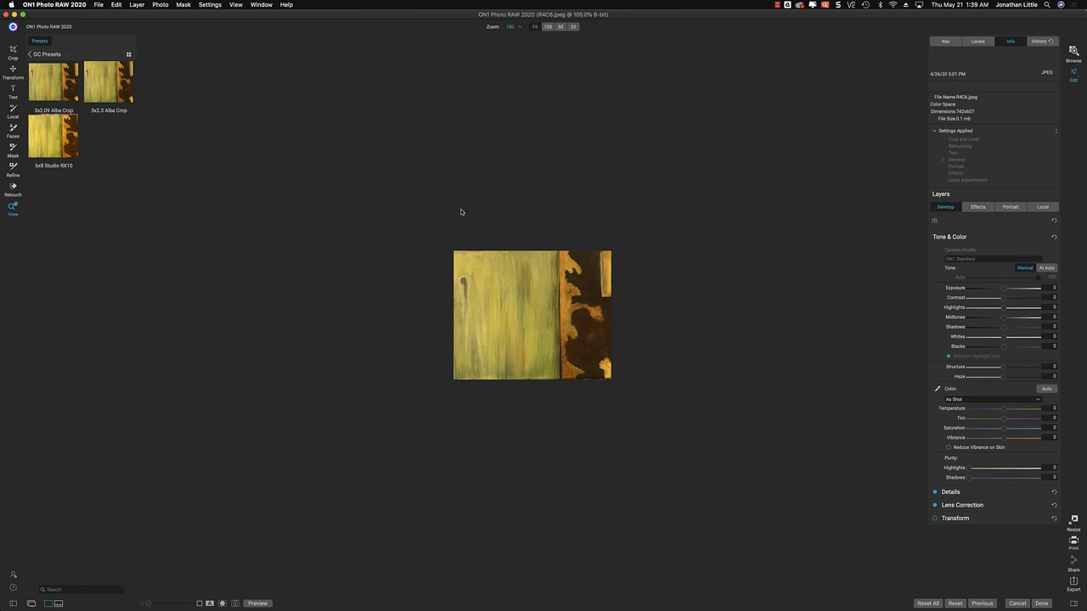
pyautogui.click(13, 50)
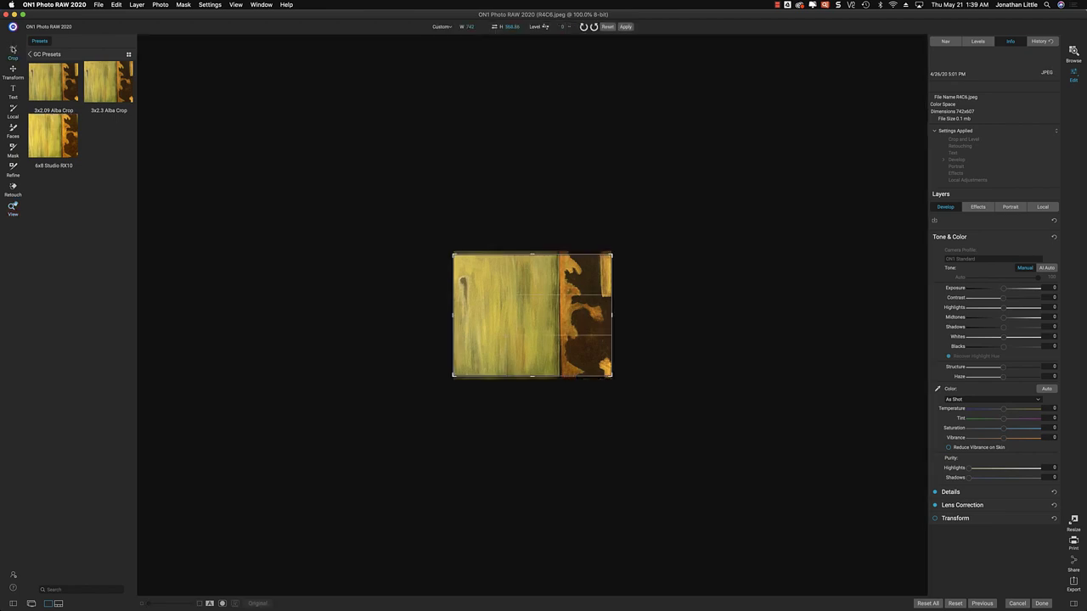
pyautogui.click(446, 27)
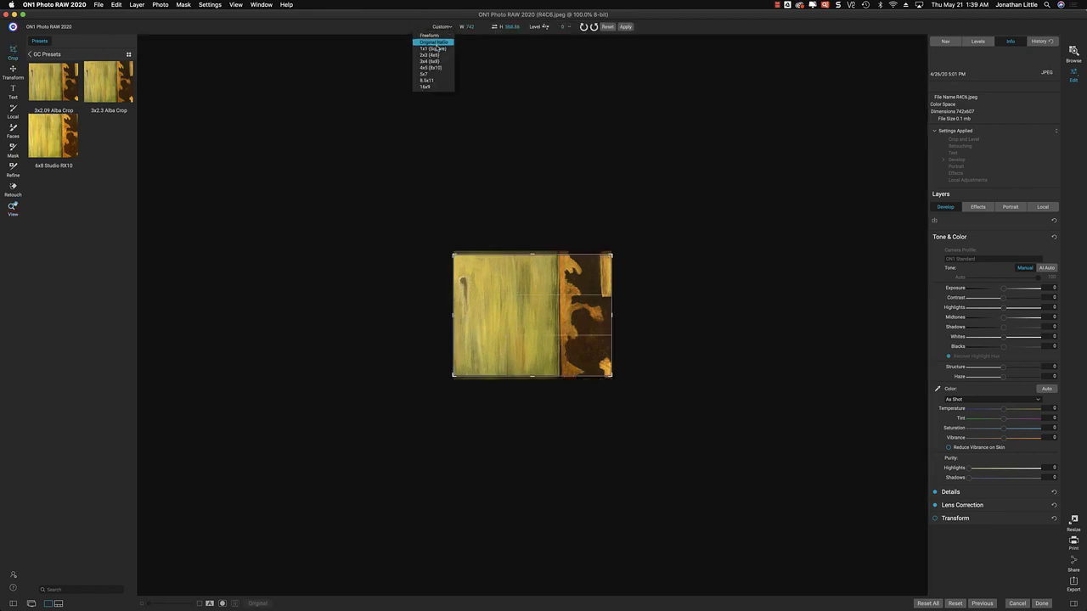
pyautogui.click(429, 54)
pyautogui.write('4')
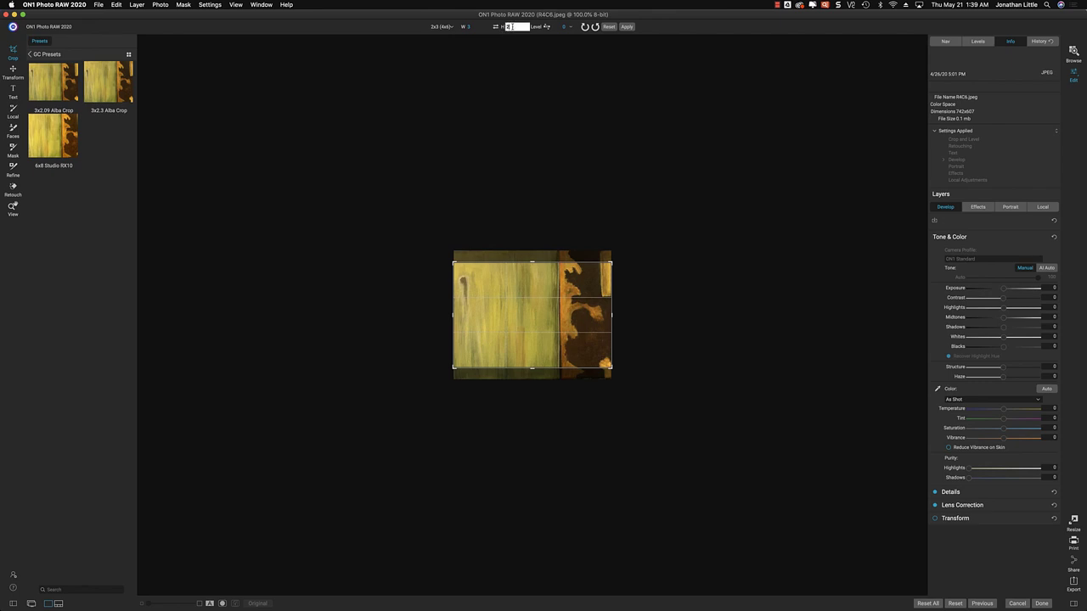
pyautogui.click(472, 26)
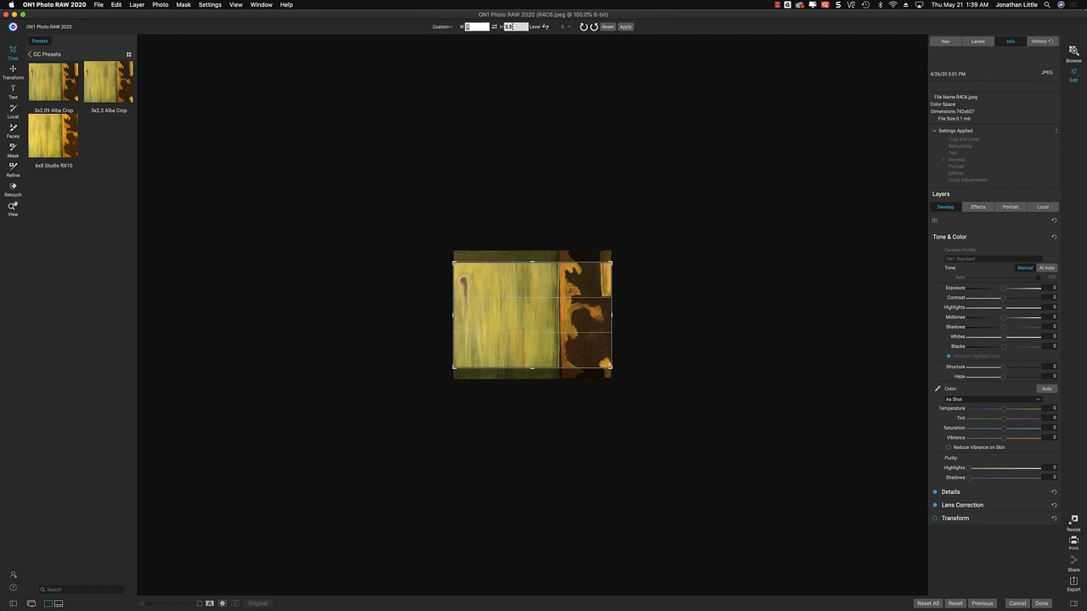
pyautogui.click(627, 27)
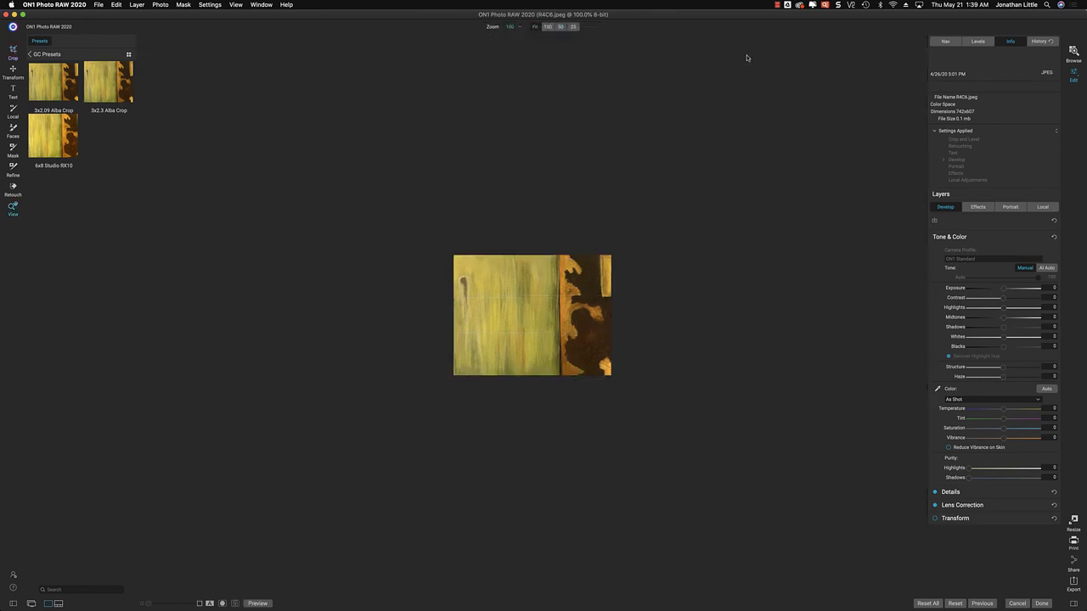
pyautogui.click(1074, 53)
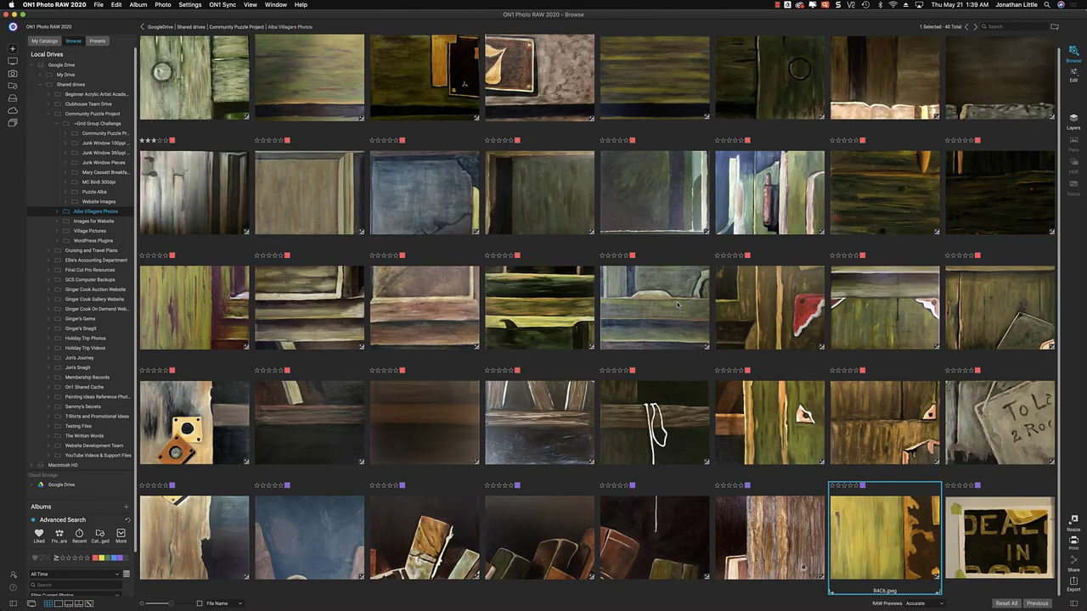
# Open R4C7.jpg for editing and set its crop ratio to 3 wide by 2.3 high, starting from 2x3.
pyautogui.click(996, 541)
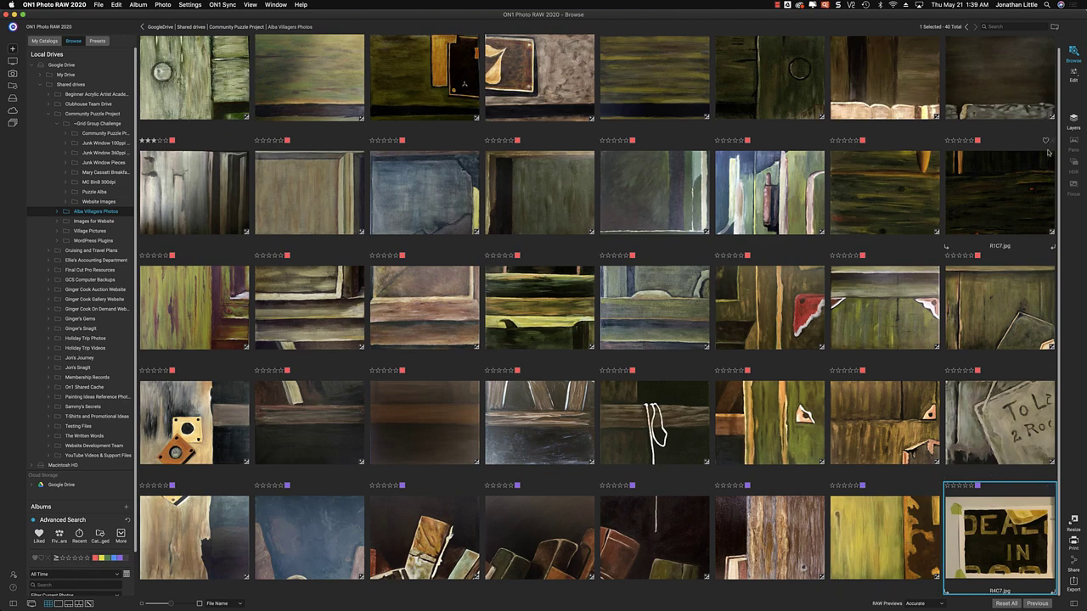
pyautogui.click(1074, 75)
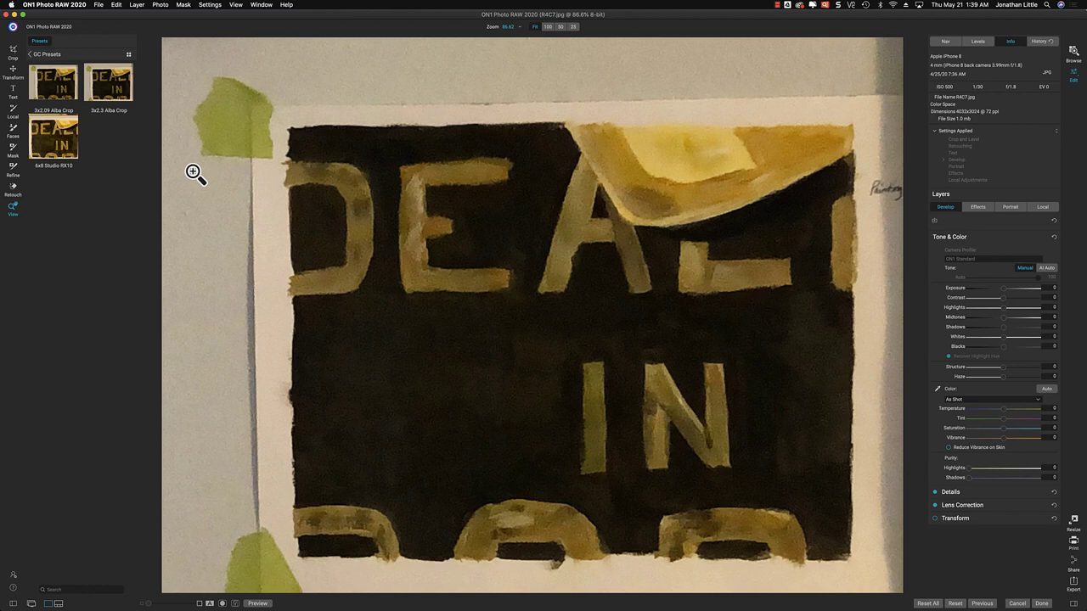
pyautogui.click(13, 49)
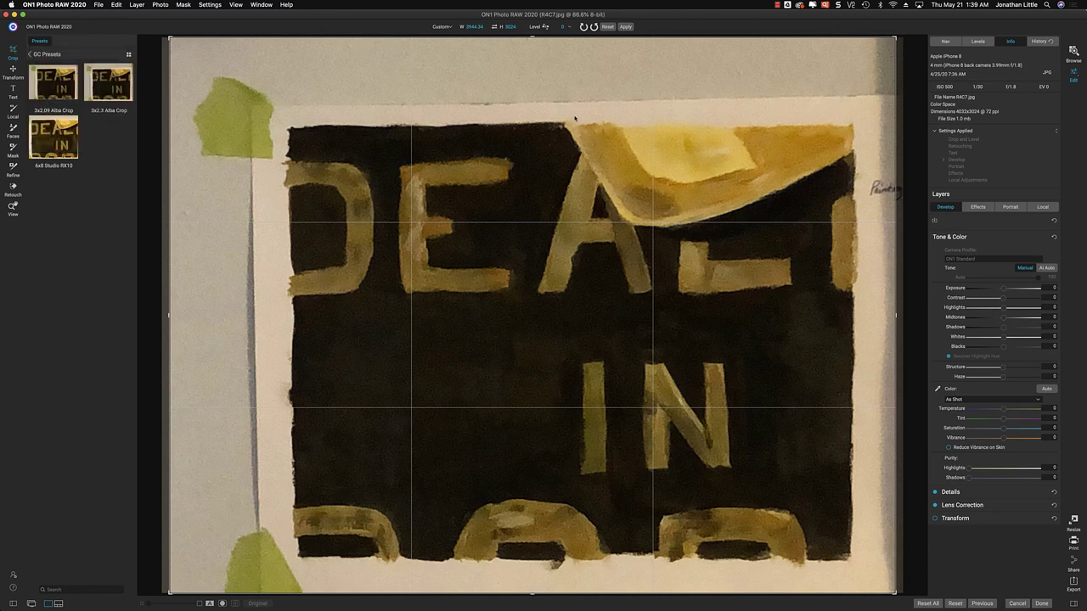
pyautogui.click(444, 27)
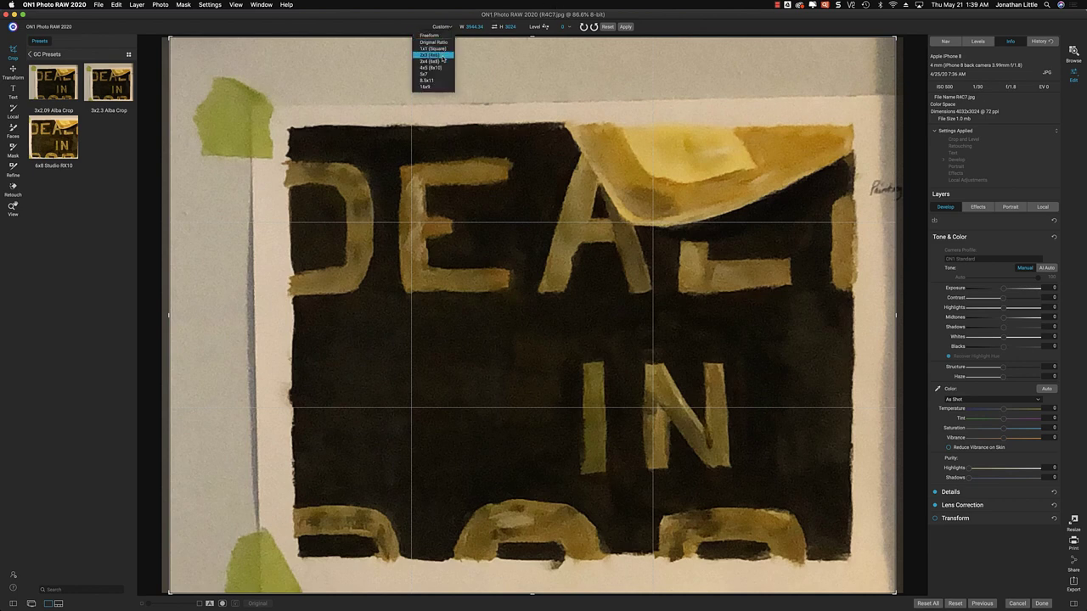
pyautogui.click(445, 55)
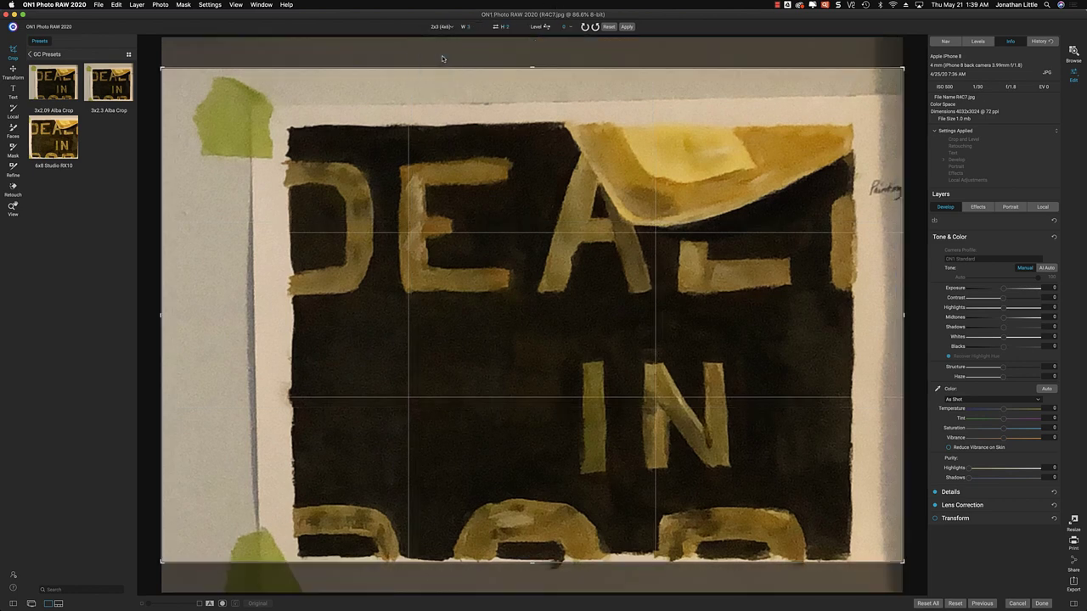
pyautogui.click(514, 26)
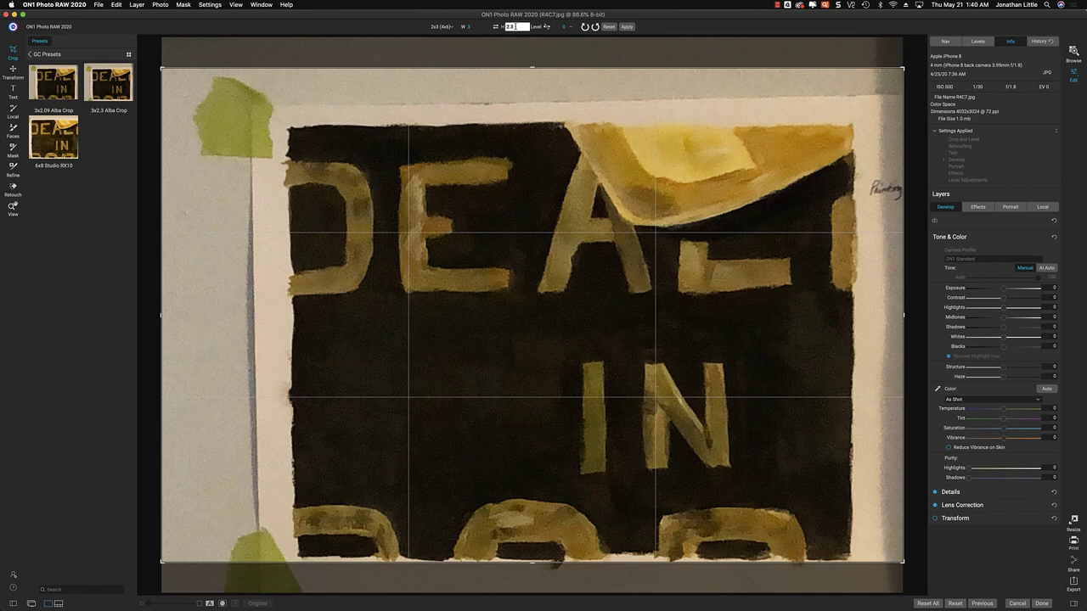
pyautogui.write('2.3')
pyautogui.press('Return')
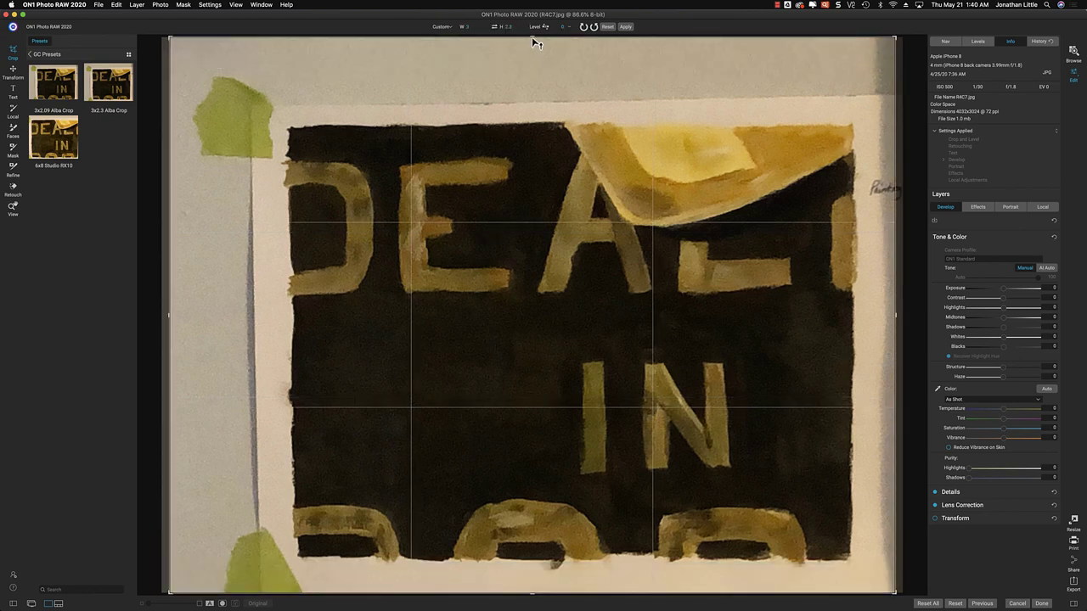
# Tighten the crop frame around the R4C7 painting to exclude the paper border and tape, apply the crop and return to browsing.
pyautogui.moveTo(532, 36); pyautogui.dragTo(533, 90)
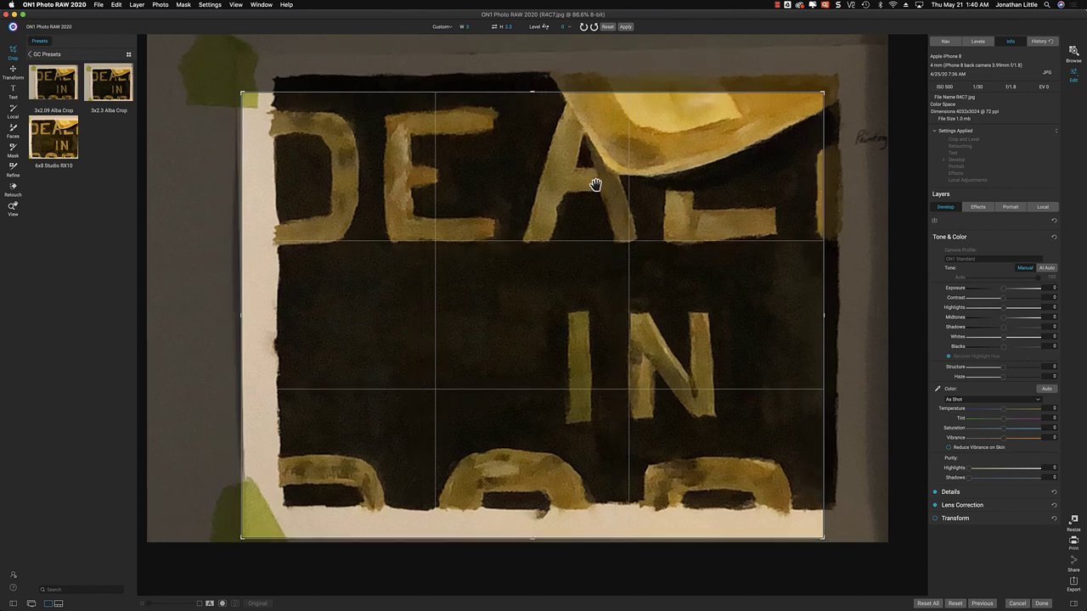
pyautogui.moveTo(595, 185); pyautogui.dragTo(560, 202)
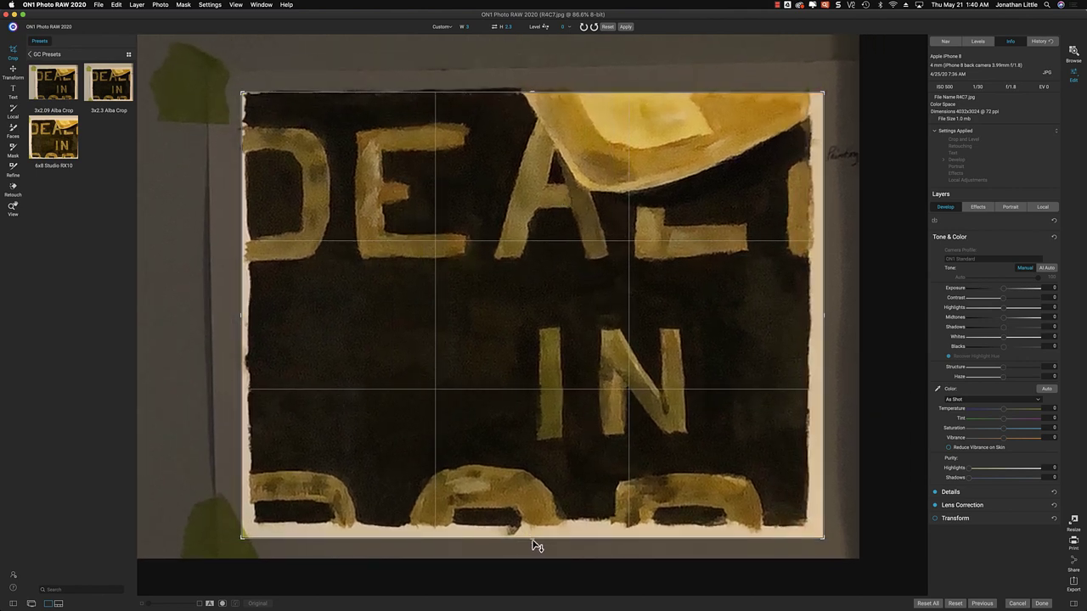
pyautogui.moveTo(531, 537); pyautogui.dragTo(535, 534)
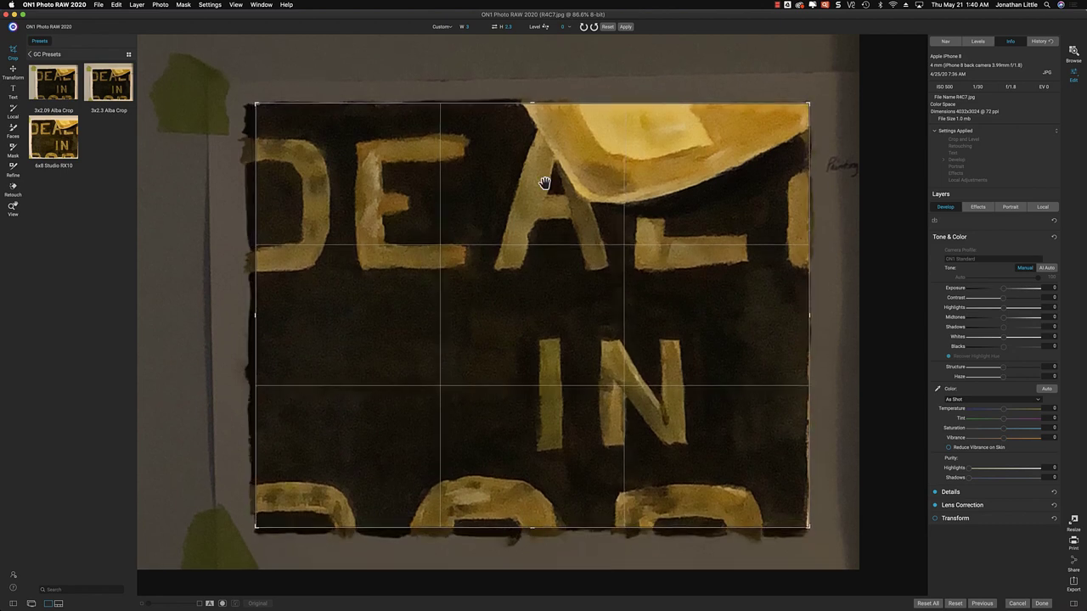
pyautogui.moveTo(549, 177); pyautogui.dragTo(540, 178)
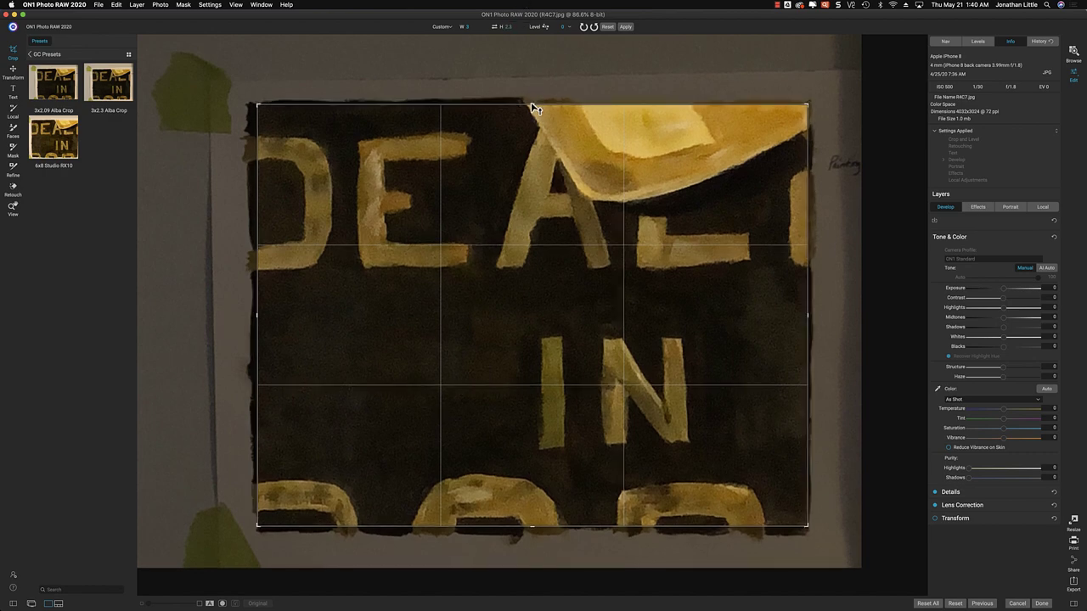
pyautogui.click(627, 27)
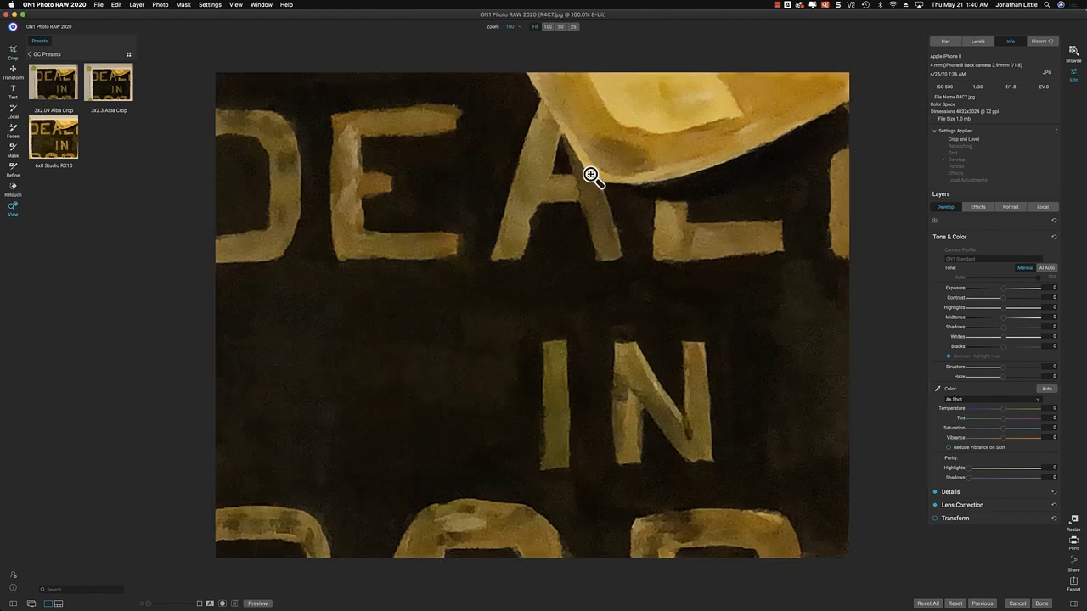
pyautogui.click(1073, 52)
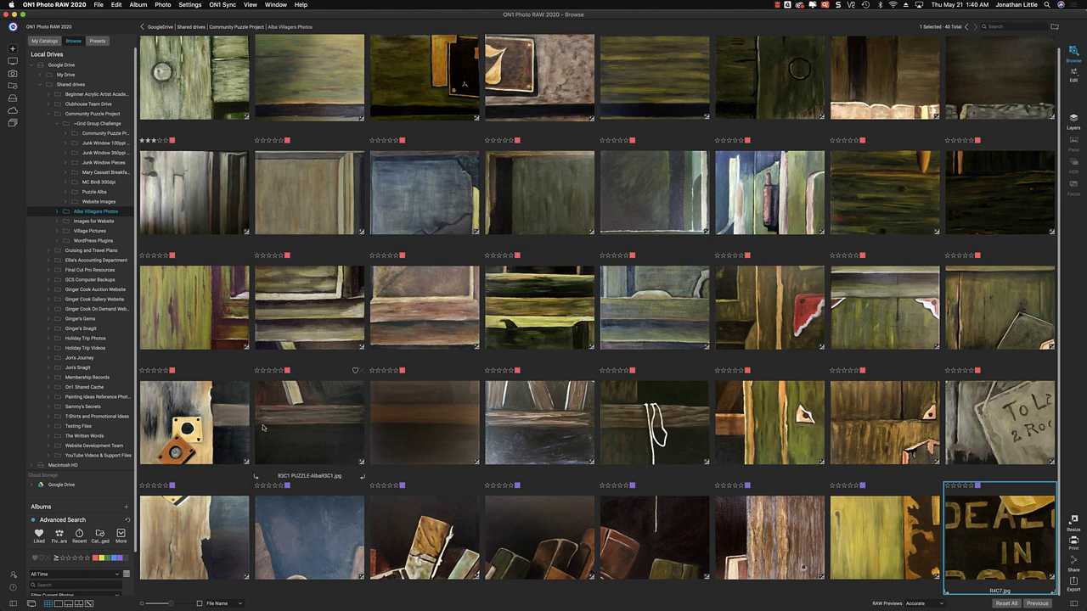
# Change the color label of the eight row-four photos, from R4C0 b copy.png through R4C7.jpg, to red.
pyautogui.click(172, 486)
pyautogui.click(208, 539)
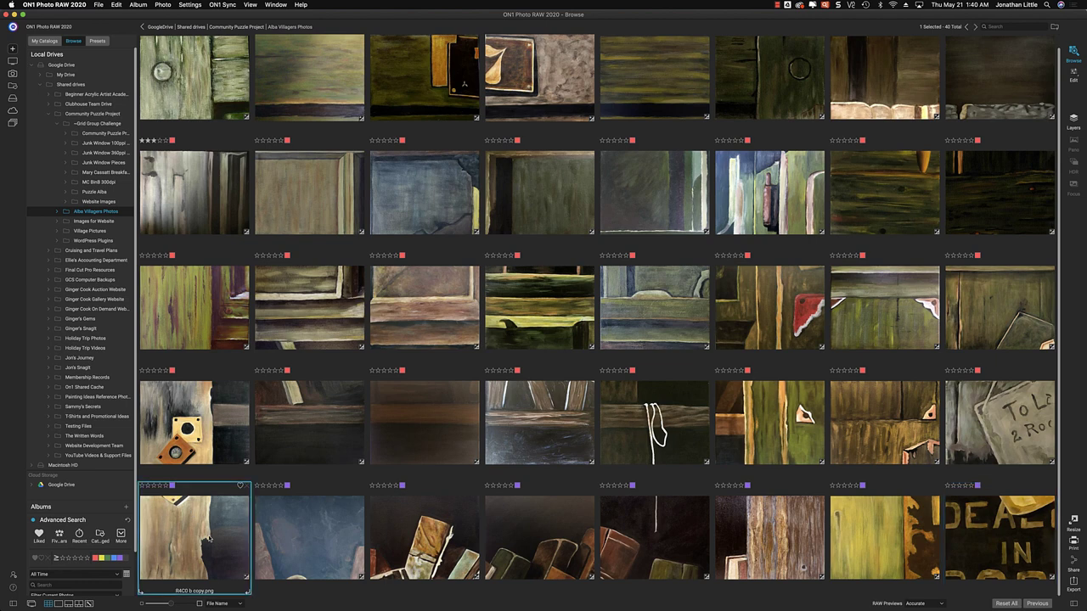
pyautogui.click(311, 516)
pyautogui.press('6')
pyautogui.click(396, 521)
pyautogui.press('6')
pyautogui.click(506, 526)
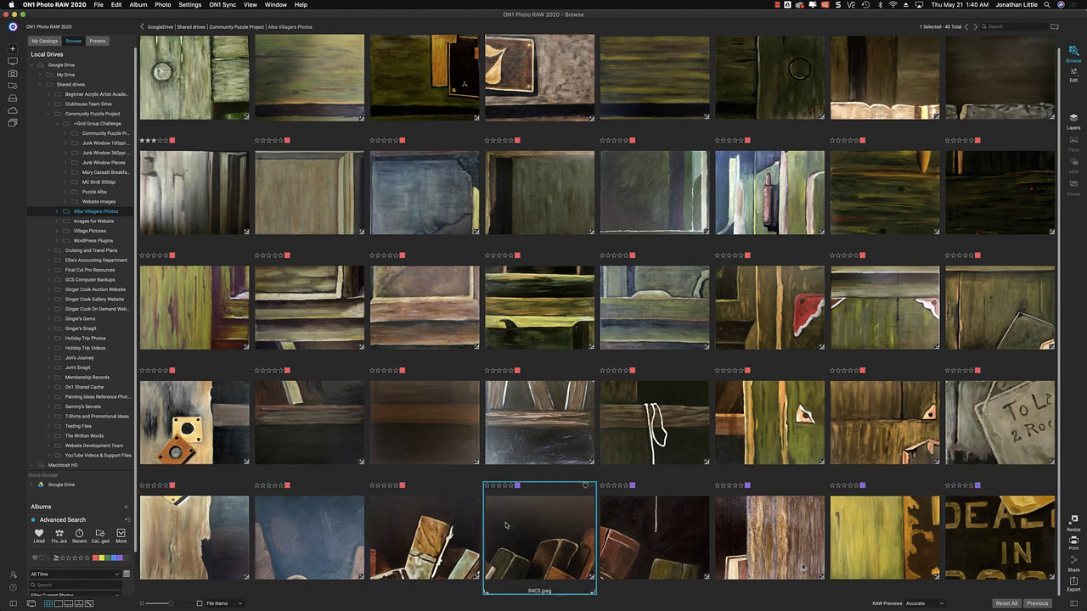
pyautogui.press('6')
pyautogui.click(636, 528)
pyautogui.press('6')
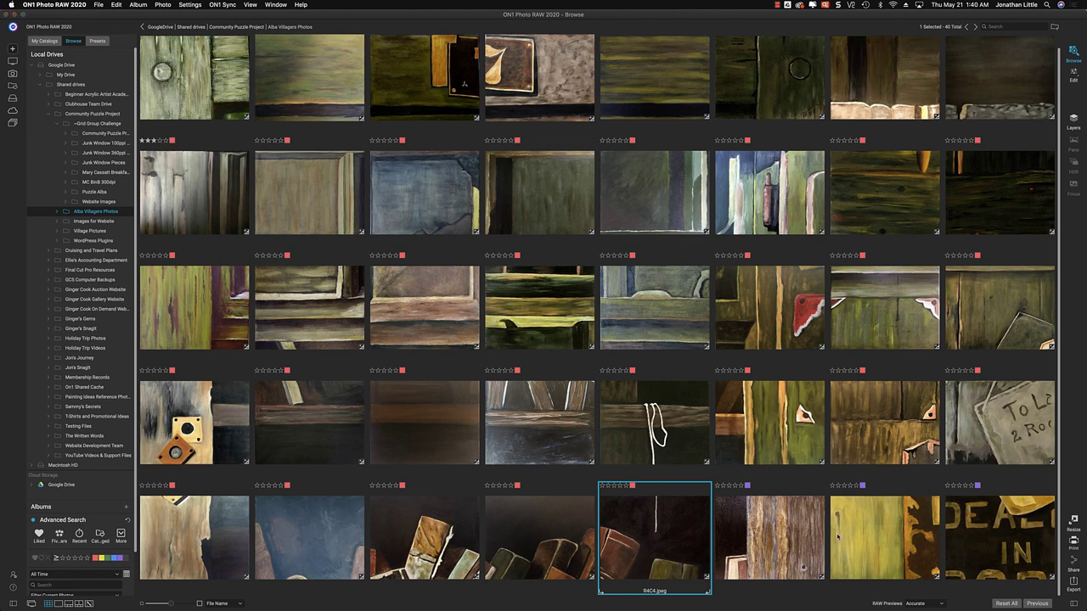
pyautogui.click(751, 533)
pyautogui.press('6')
pyautogui.click(885, 521)
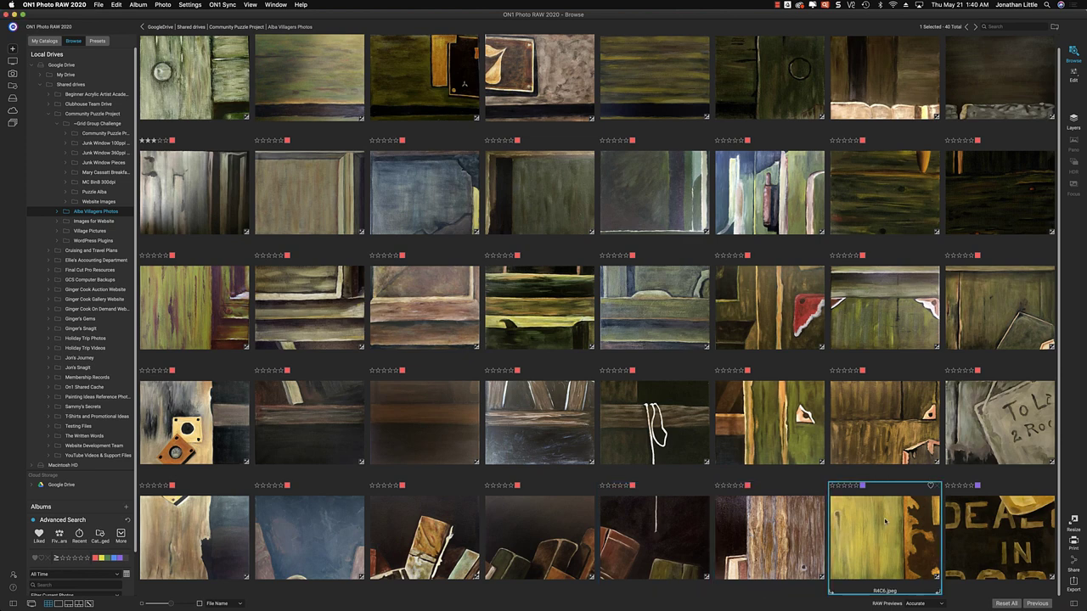
pyautogui.press('6')
pyautogui.click(956, 518)
pyautogui.press('6')
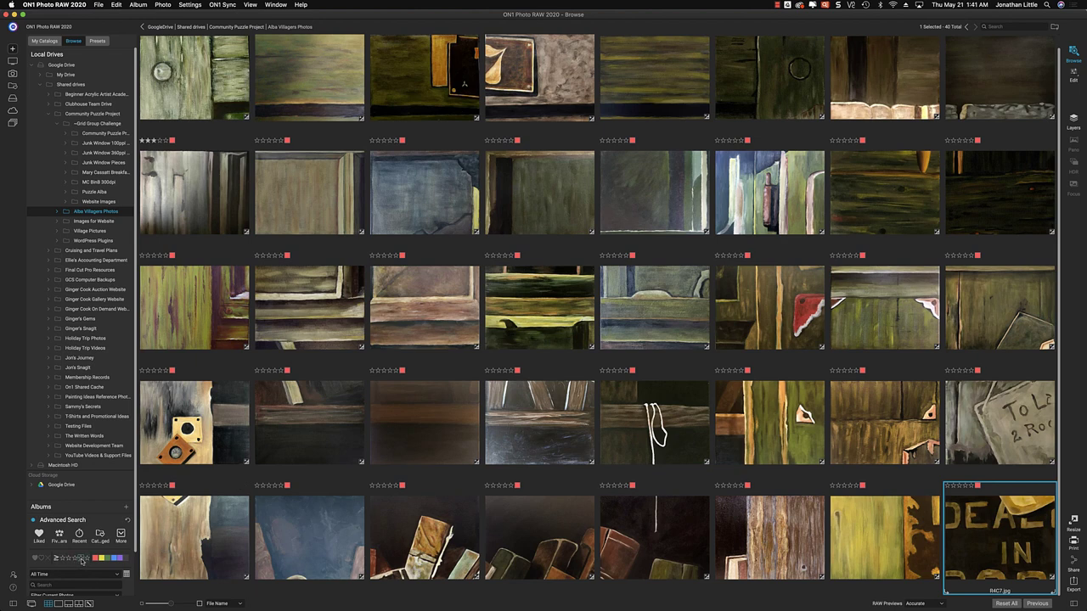
# Filter the Alba Villagers Photos folder to photos rated one star or higher and select R5C0.jpeg.
pyautogui.click(86, 559)
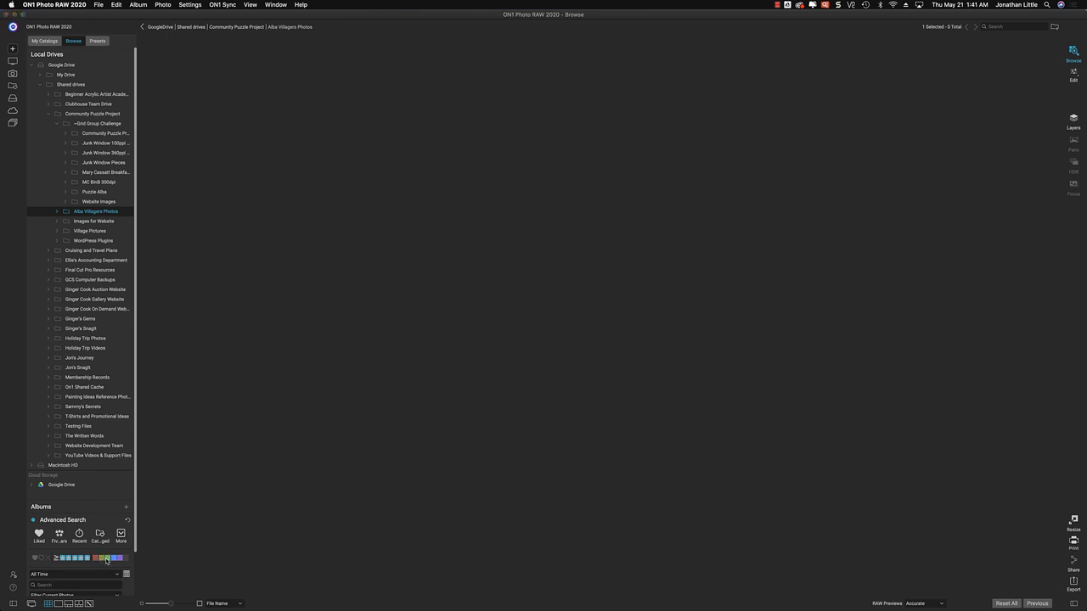
pyautogui.click(64, 559)
pyautogui.click(108, 559)
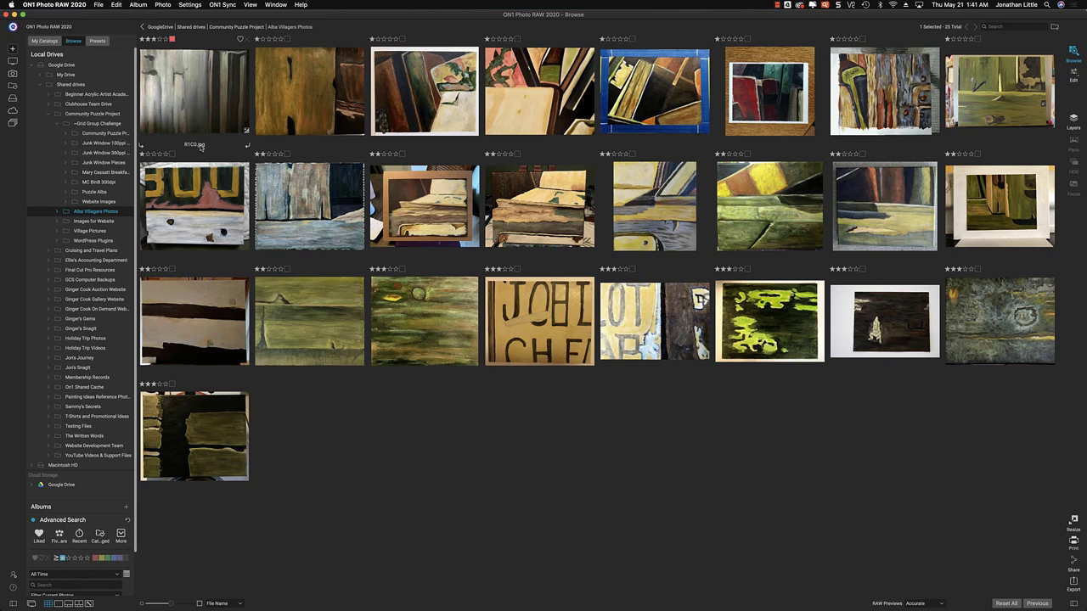
pyautogui.click(300, 93)
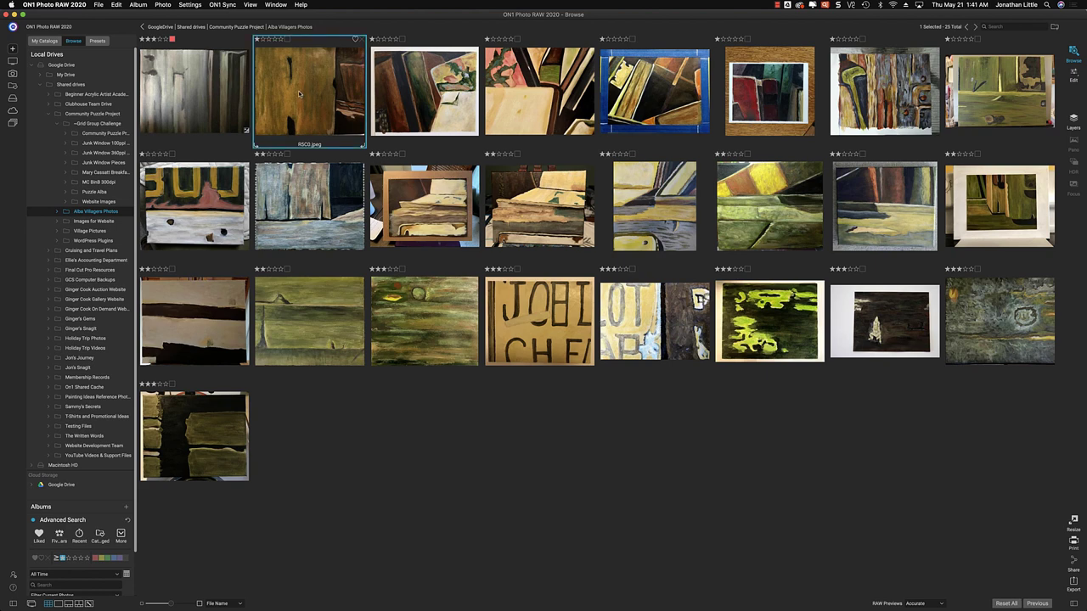
# Set the color label of the eight row-five photos, R5C0.jpeg through R5C7.jpg, to yellow.
pyautogui.press('7')
pyautogui.click(433, 75)
pyautogui.press('7')
pyautogui.click(540, 83)
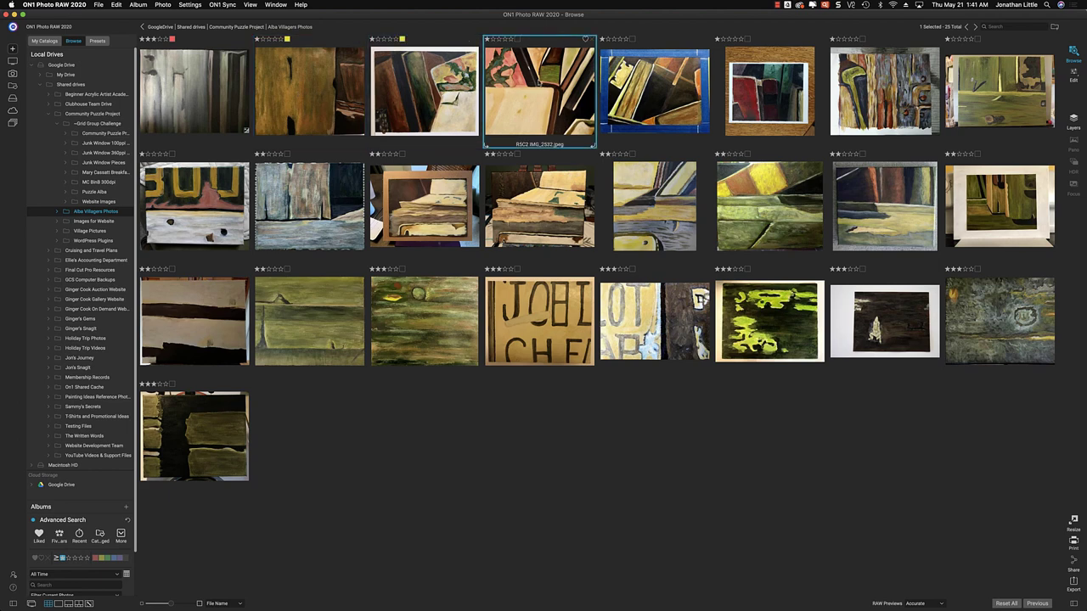
pyautogui.press('7')
pyautogui.click(645, 94)
pyautogui.press('7')
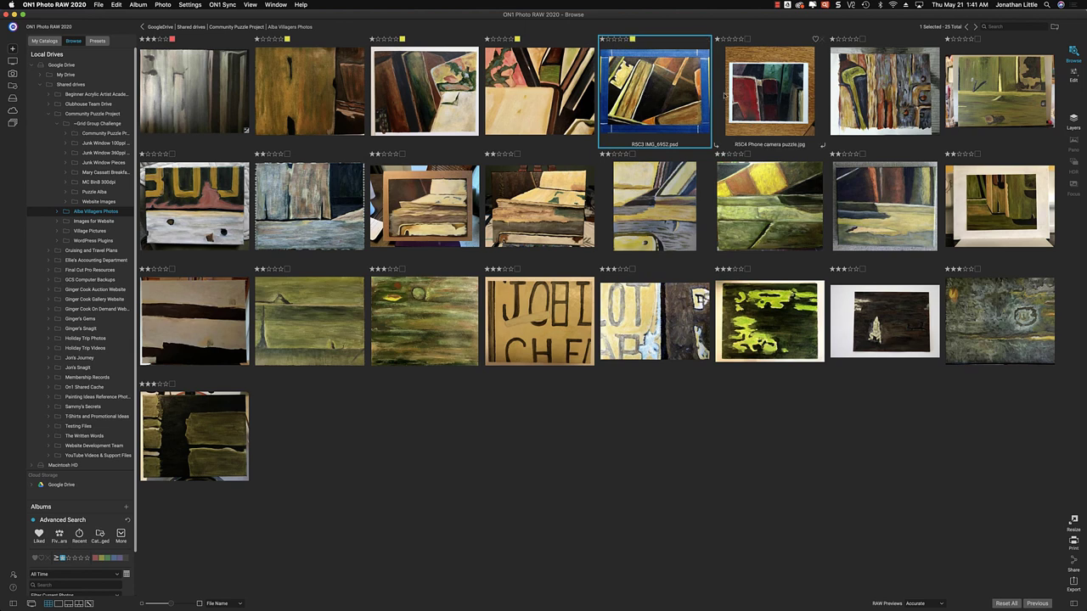
pyautogui.click(748, 97)
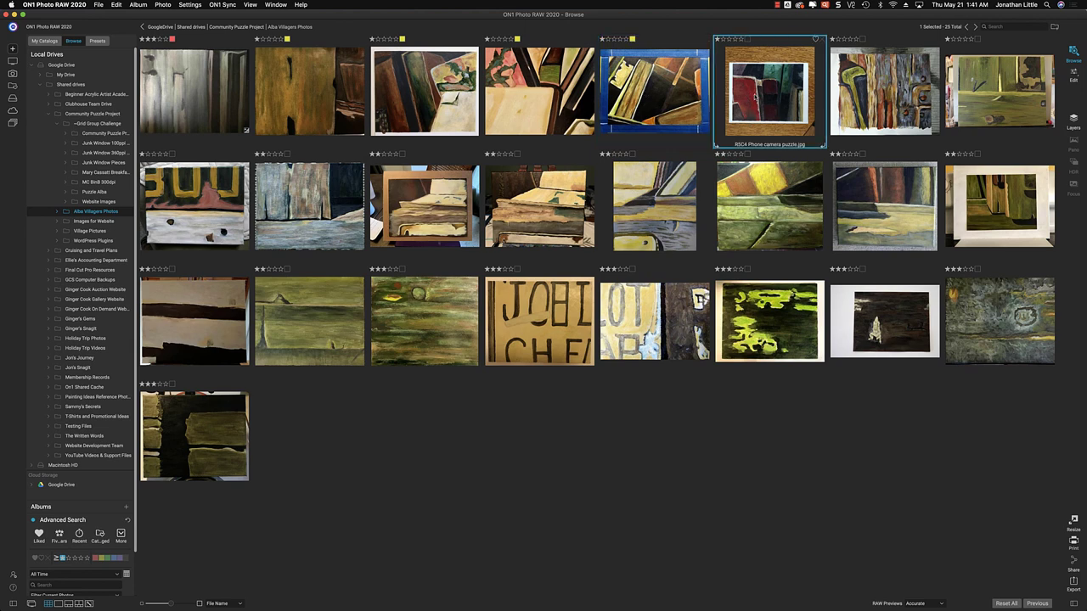
pyautogui.press('7')
pyautogui.click(883, 95)
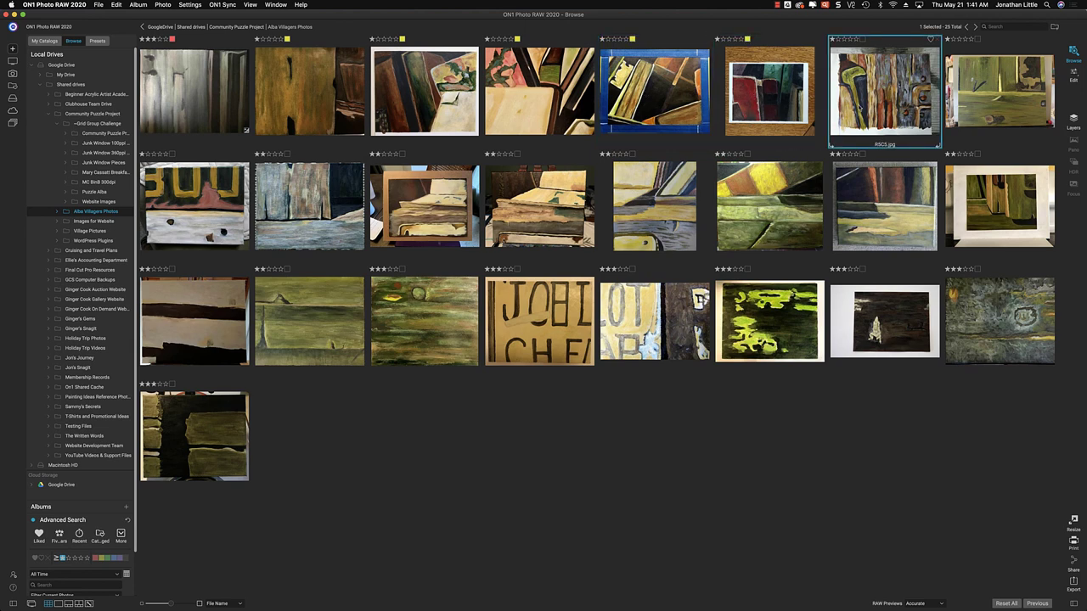
pyautogui.press('7')
pyautogui.click(1005, 107)
pyautogui.press('7')
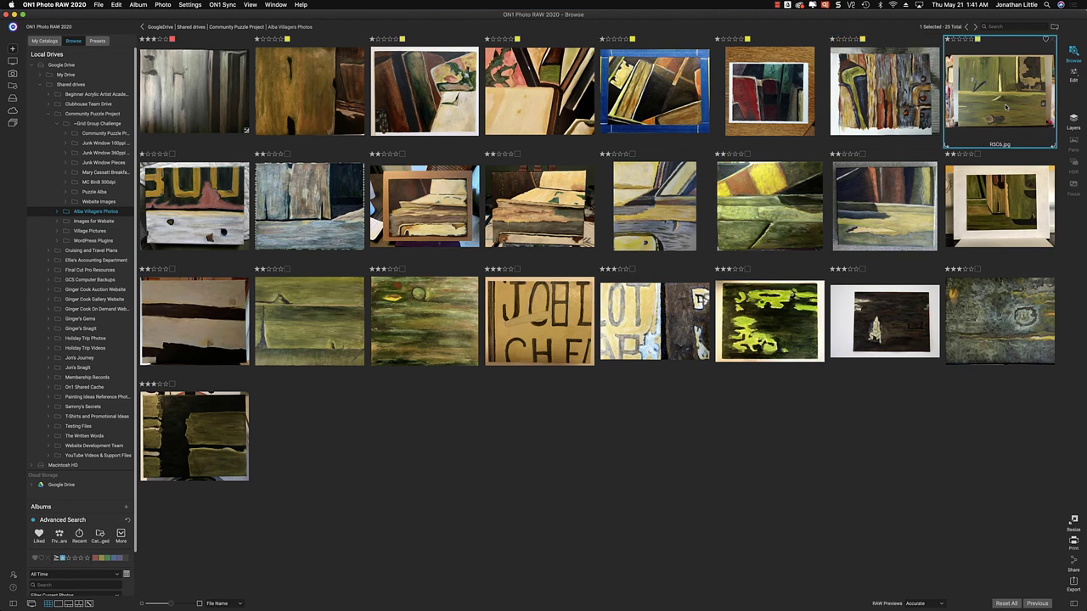
pyautogui.click(192, 178)
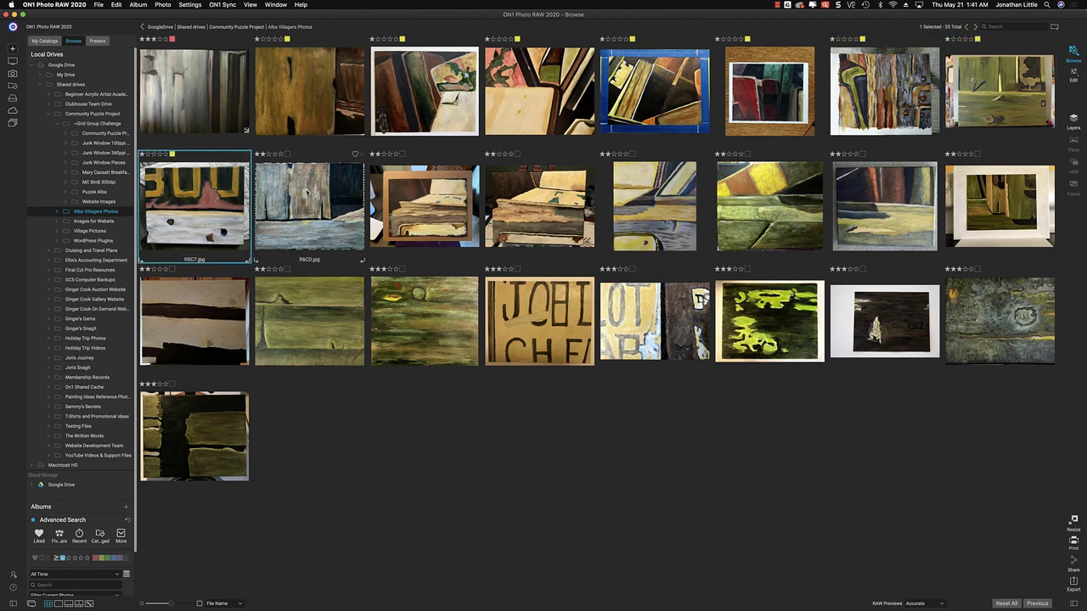
# Set the color label of R6C0.jpg and both R6C1 photos to green.
pyautogui.click(307, 192)
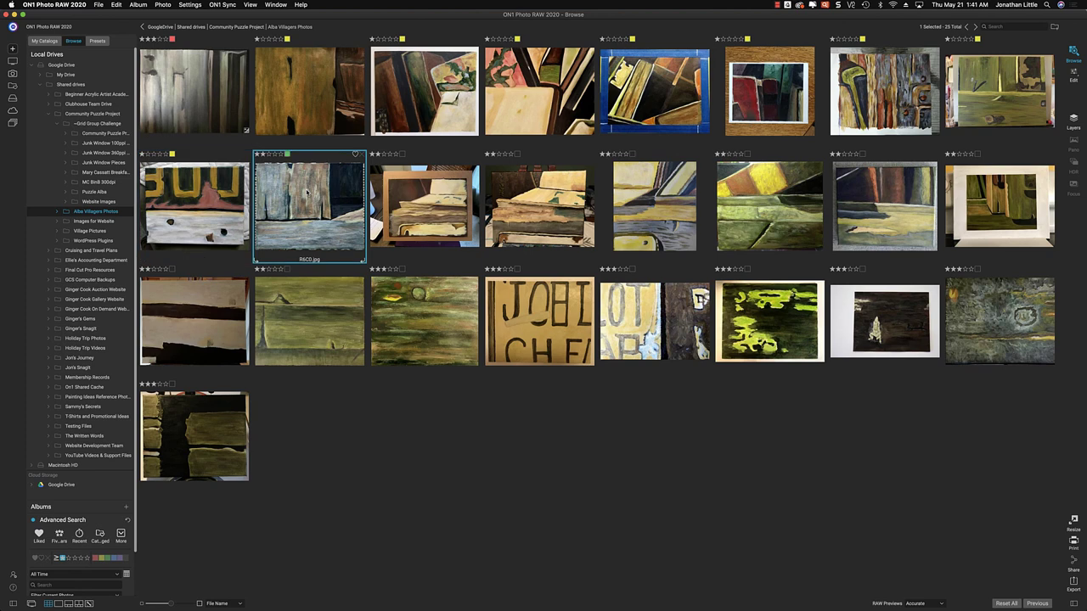
pyautogui.click(411, 193)
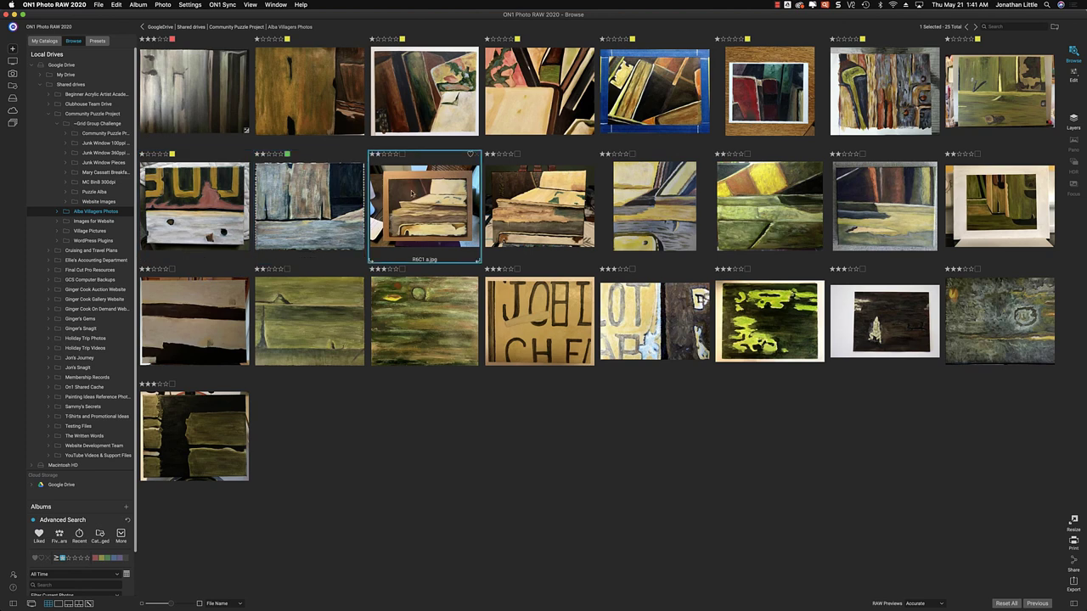
pyautogui.press('8')
pyautogui.click(538, 192)
pyautogui.press('8')
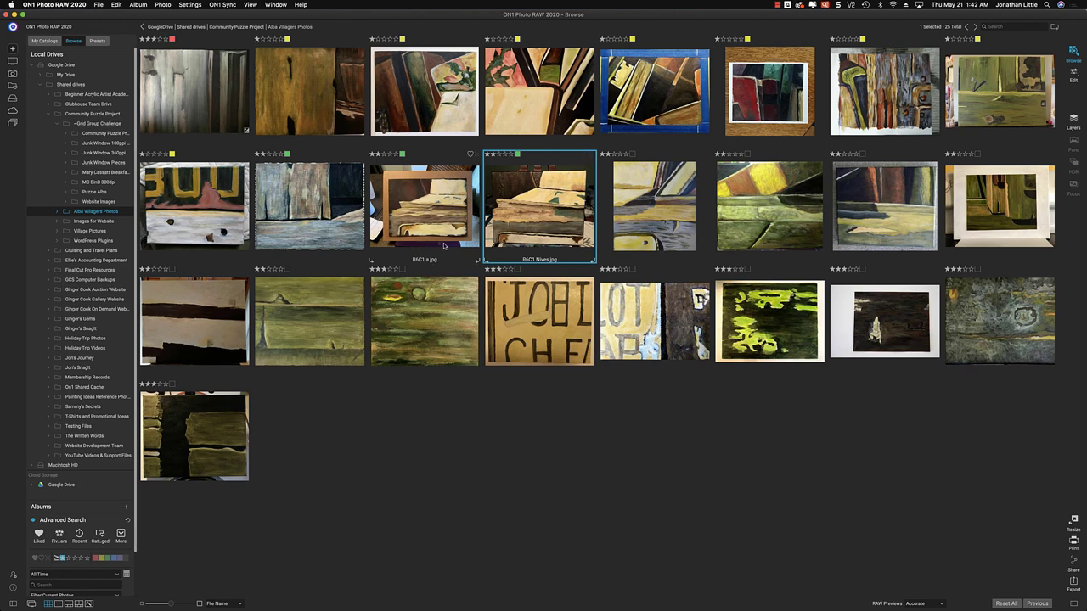
# Remove the color label from the second R6C1 photo and select R6C1 a.jpg.
pyautogui.click(518, 153)
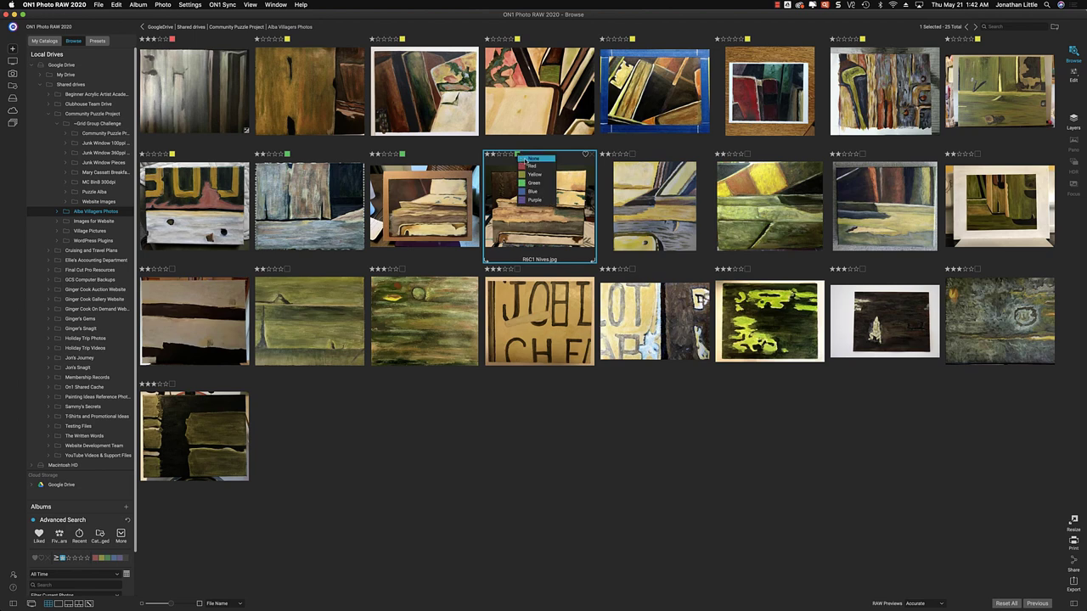
pyautogui.click(528, 159)
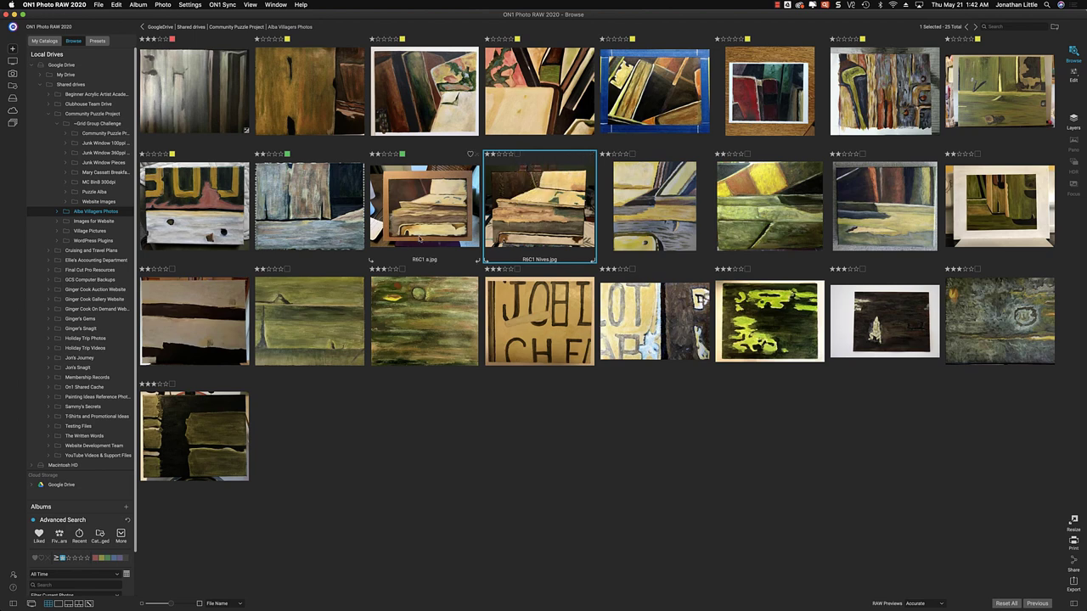
pyautogui.click(422, 197)
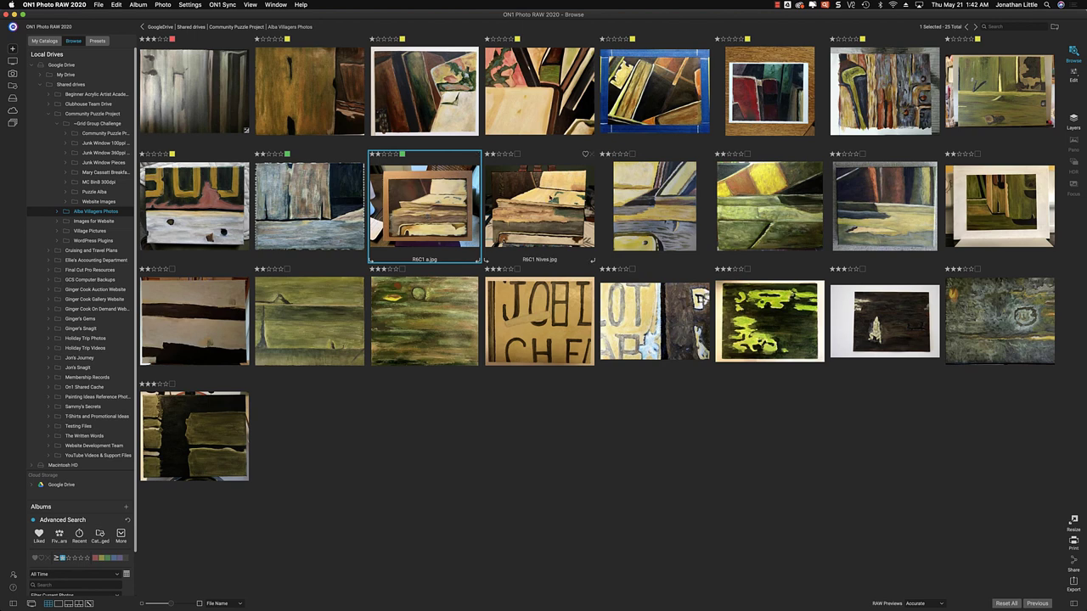
# Set the color label of the remaining row-six photos, R6C2.jpg through R6C7.jpg, to green.
pyautogui.click(655, 205)
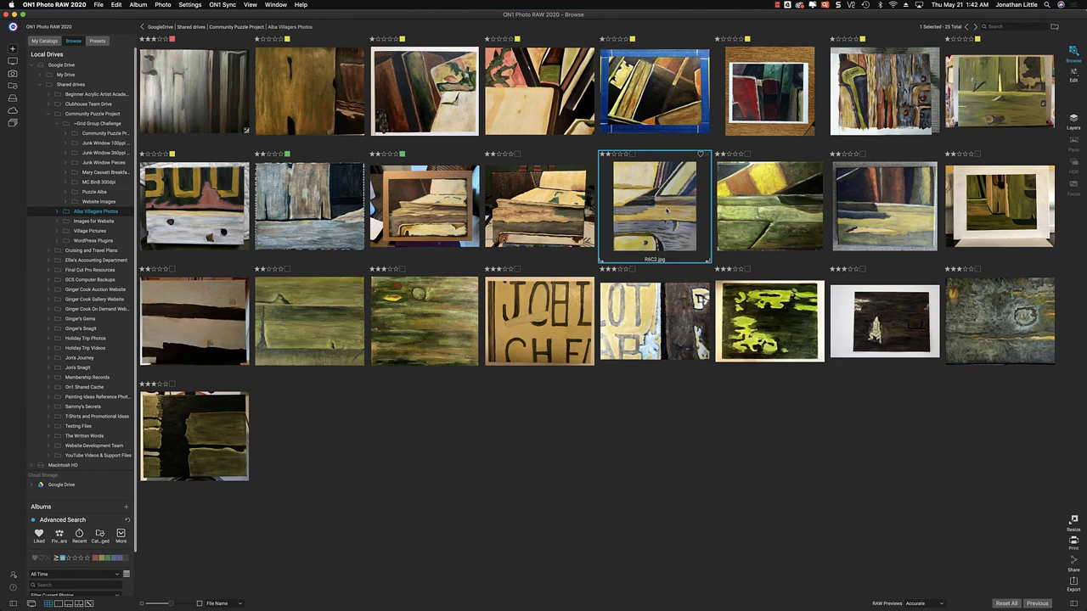
pyautogui.press('8')
pyautogui.click(760, 197)
pyautogui.press('8')
pyautogui.click(858, 198)
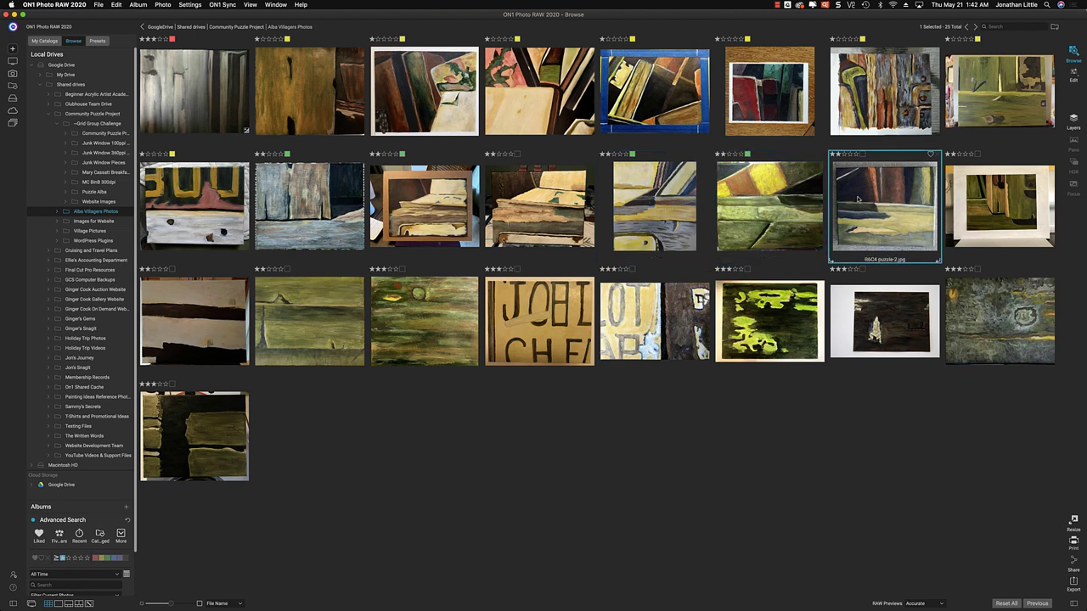
pyautogui.press('8')
pyautogui.click(988, 195)
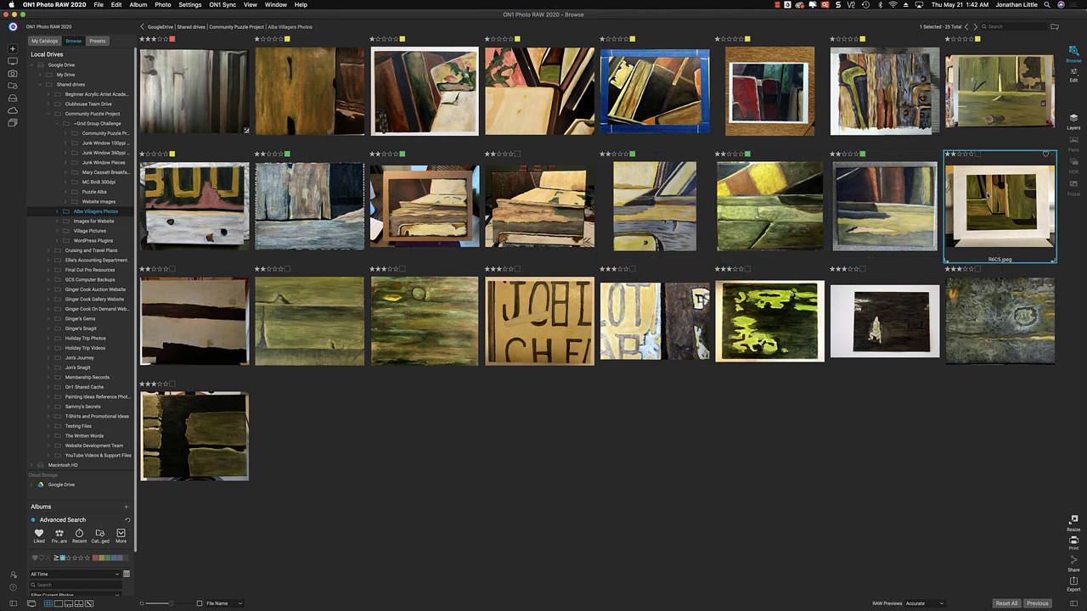
pyautogui.press('8')
pyautogui.click(216, 344)
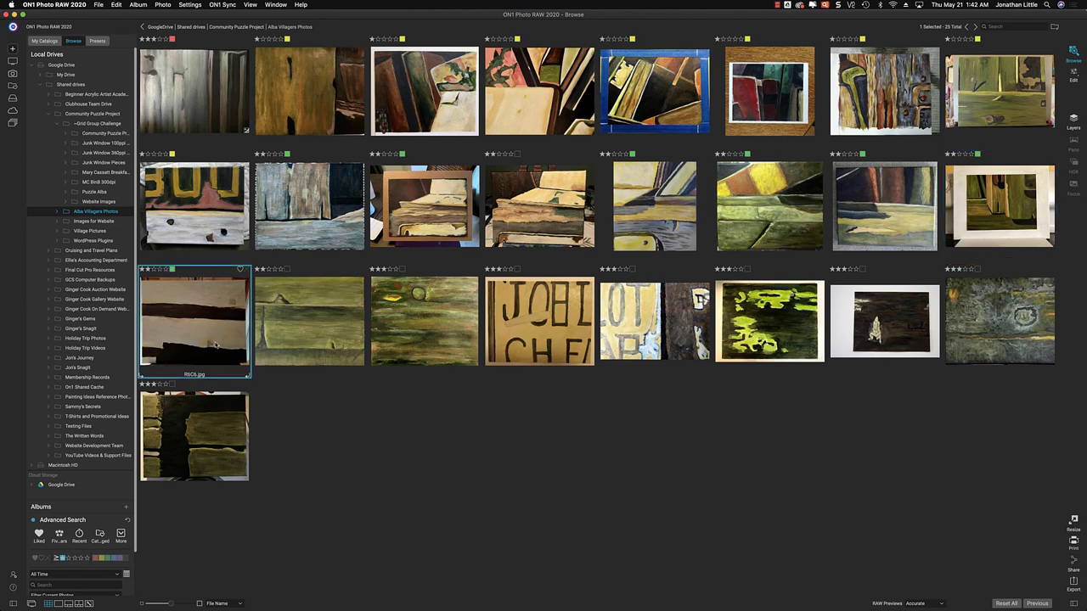
pyautogui.click(320, 325)
pyautogui.press('8')
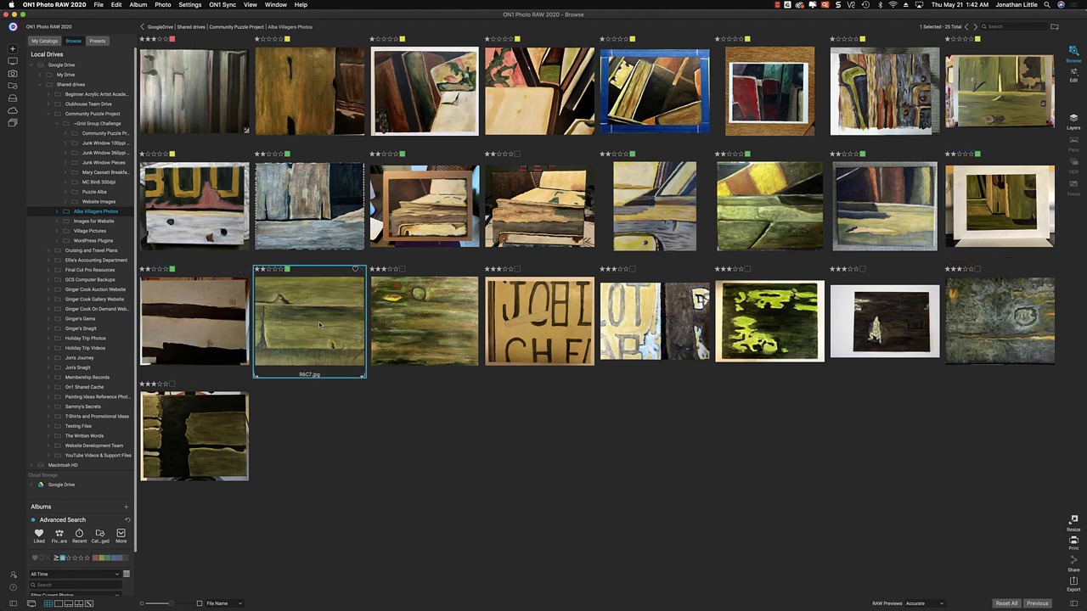
# Set the color label of the seven row-seven photos, R7C0.jpeg through R7C6.jpeg, to blue.
pyautogui.click(395, 319)
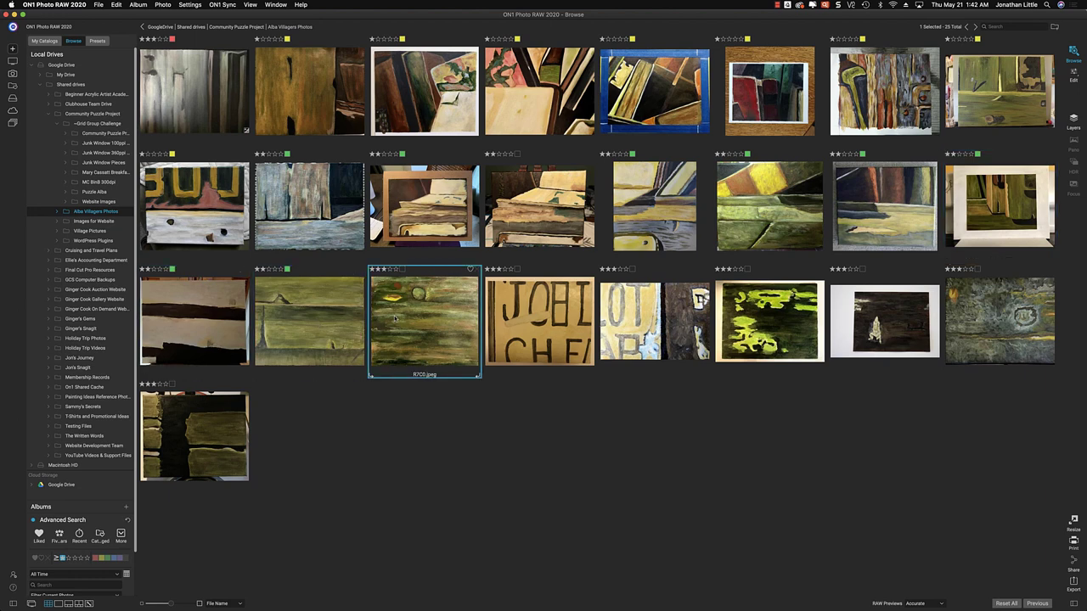
pyautogui.press('9')
pyautogui.click(527, 309)
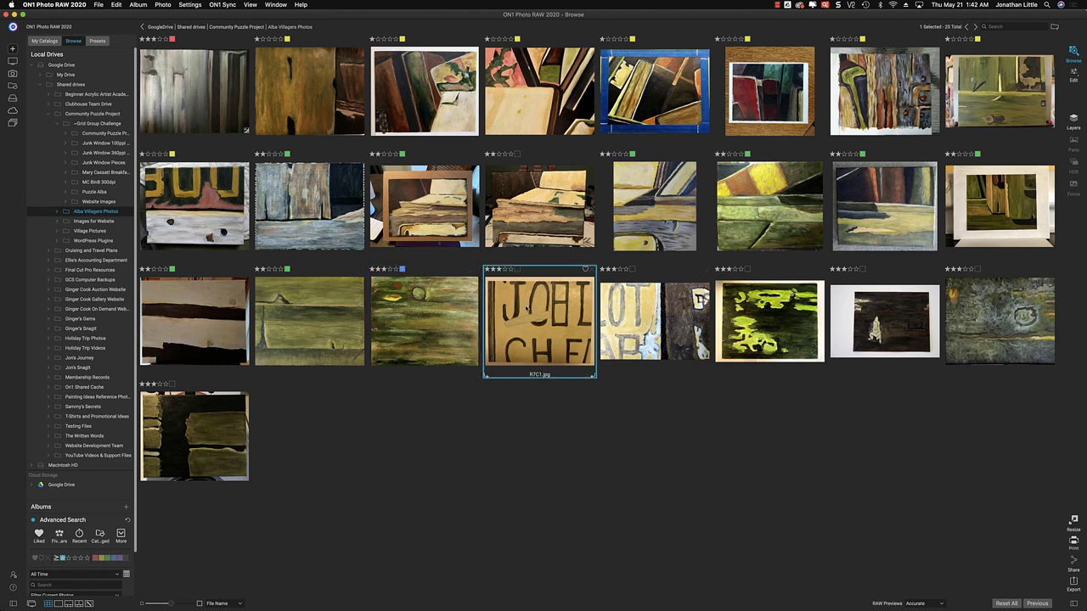
pyautogui.click(612, 307)
pyautogui.click(745, 305)
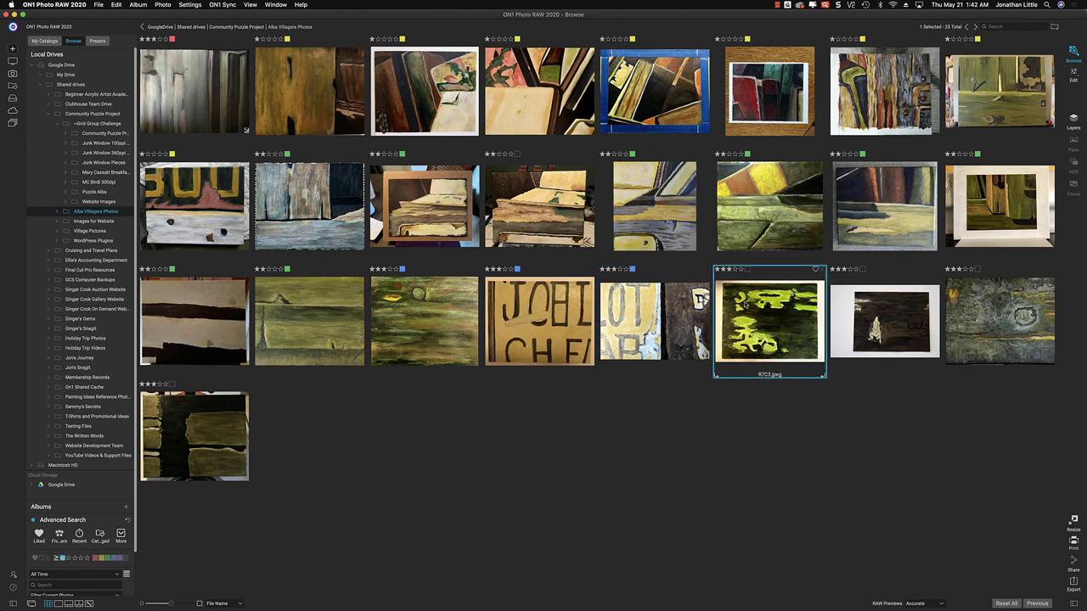
pyautogui.press('9')
pyautogui.click(883, 323)
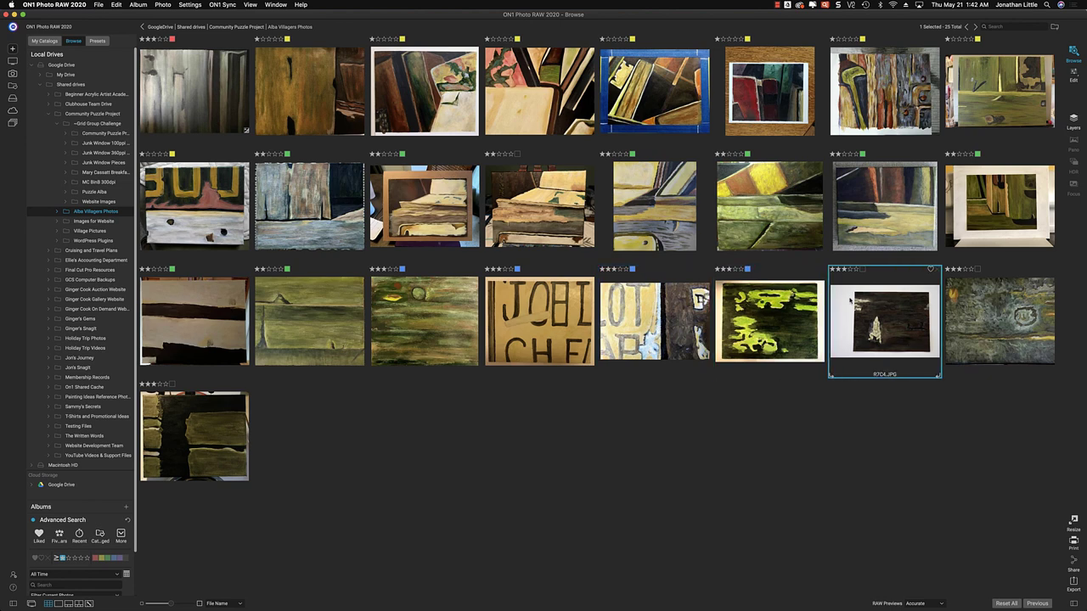
pyautogui.press('9')
pyautogui.click(1052, 375)
pyautogui.press('9')
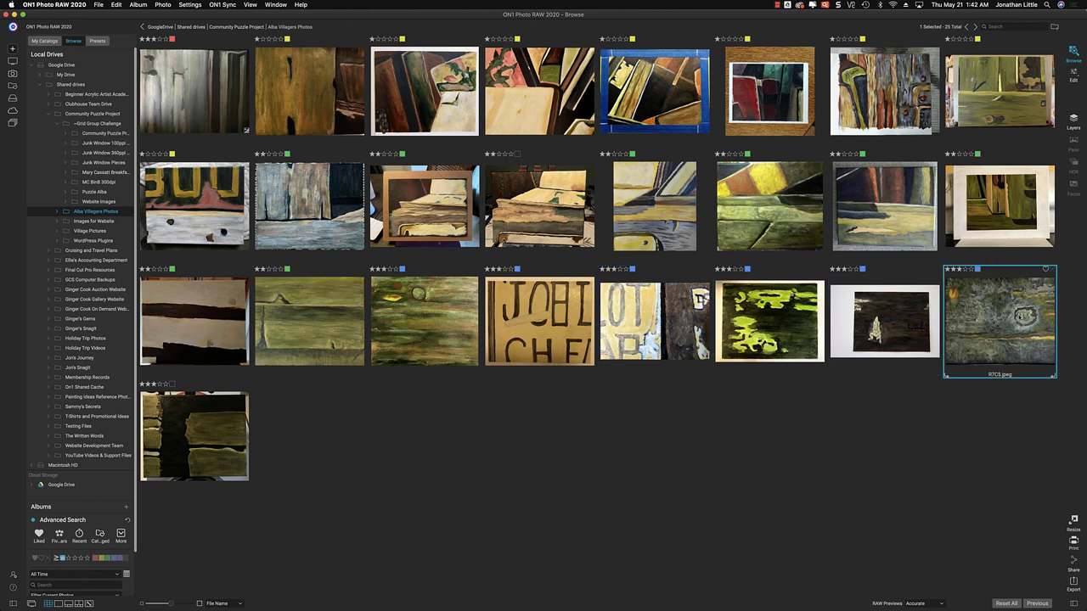
pyautogui.click(219, 461)
pyautogui.press('9')
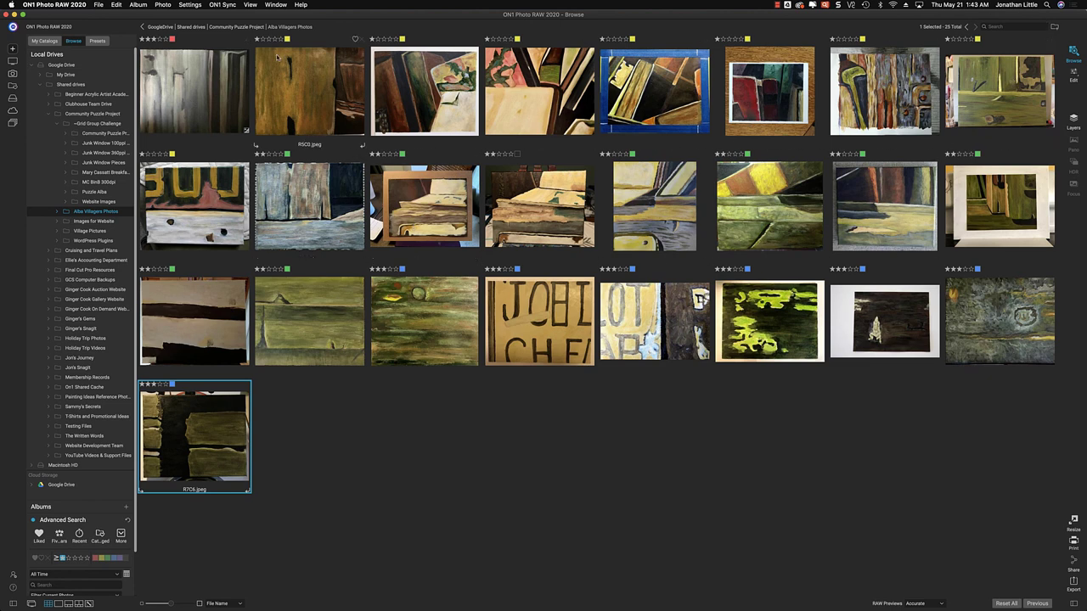
# Clear the star rating filter and filter the folder by the yellow, green and blue color labels instead.
pyautogui.click(62, 558)
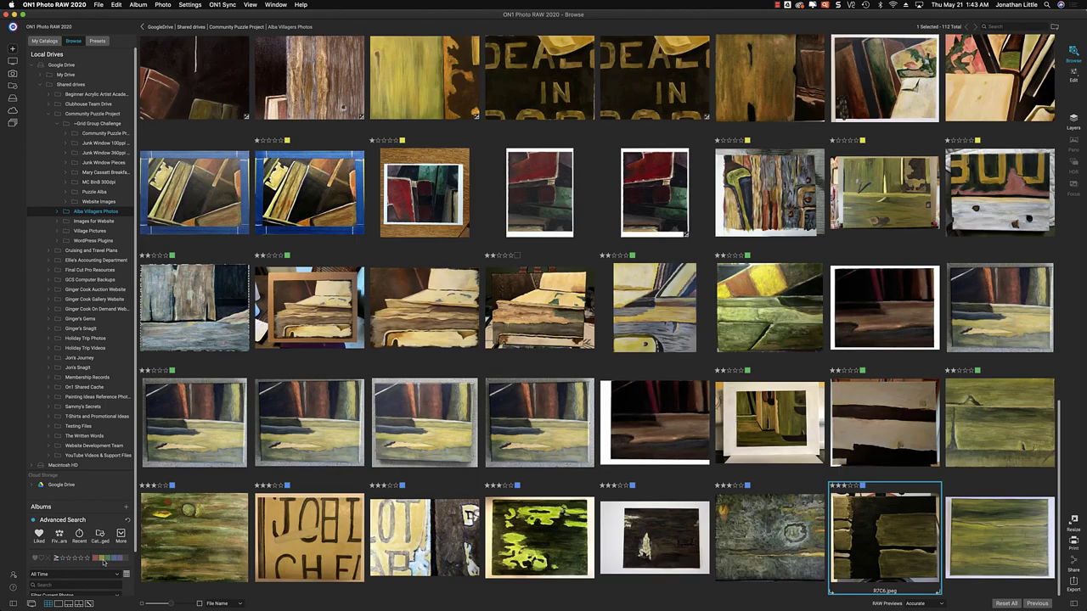
pyautogui.click(102, 559)
pyautogui.click(107, 559)
pyautogui.click(115, 560)
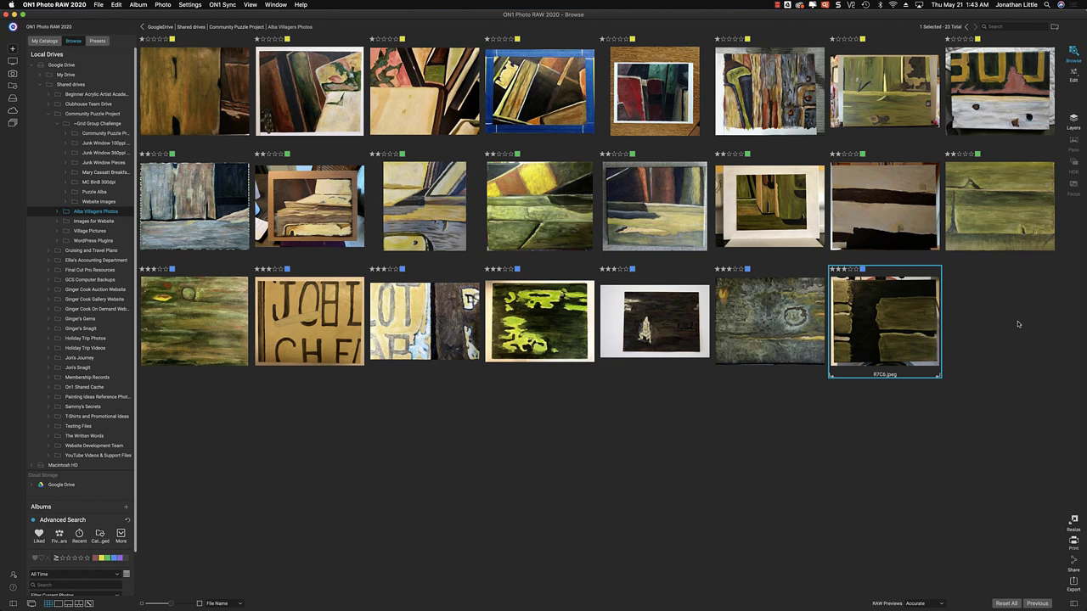
# Turn off the search filter, label the unrated R7C7.jpg blue, and restore the color label filter.
pyautogui.click(32, 519)
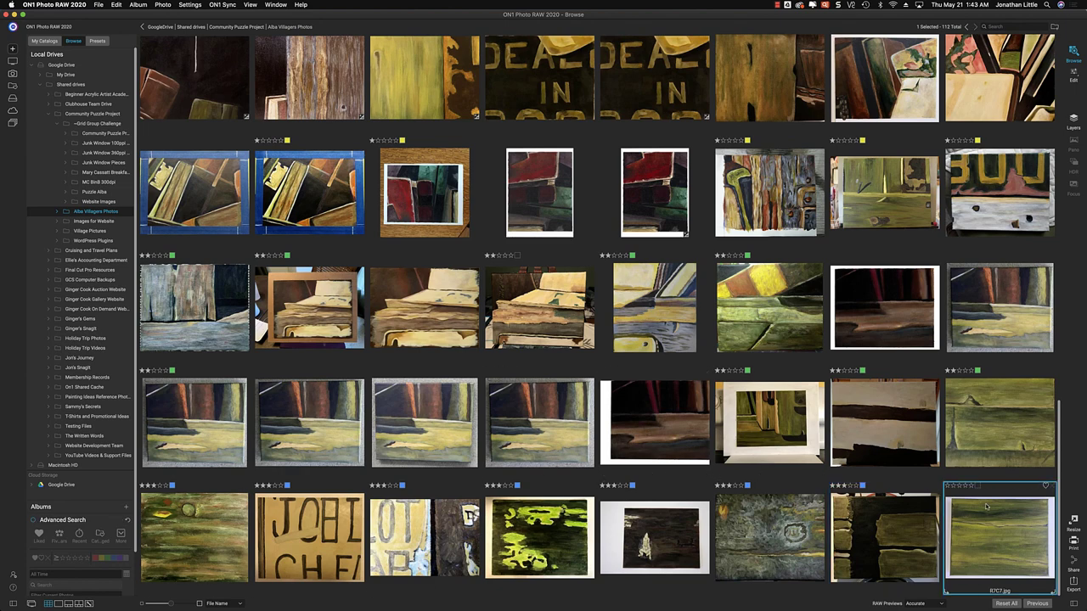
pyautogui.press('9')
pyautogui.click(102, 561)
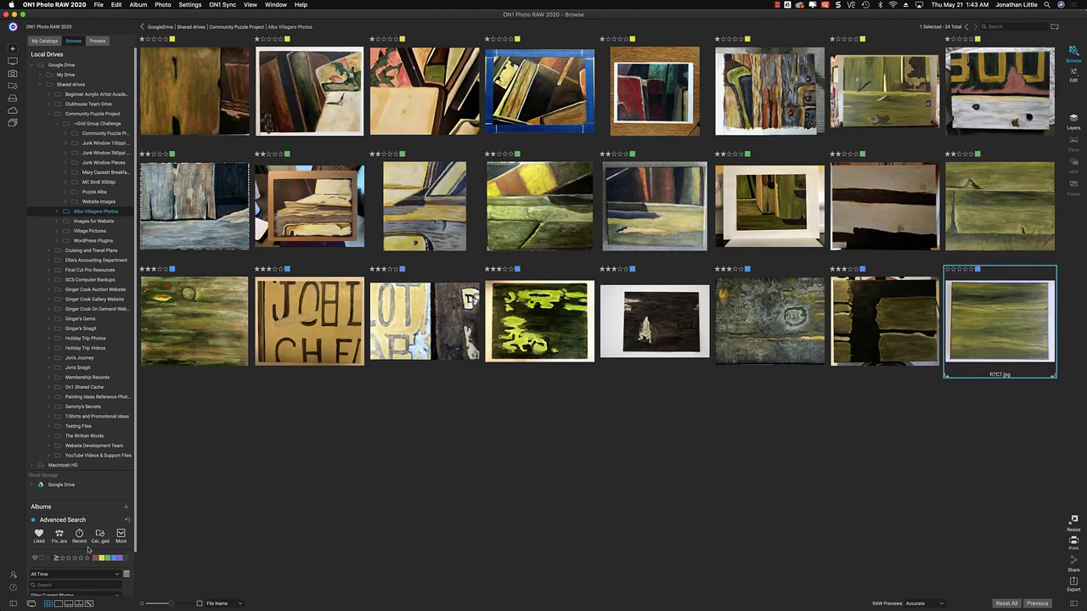
# Narrow the color label filter to the yellow row-five photos only.
pyautogui.click(107, 560)
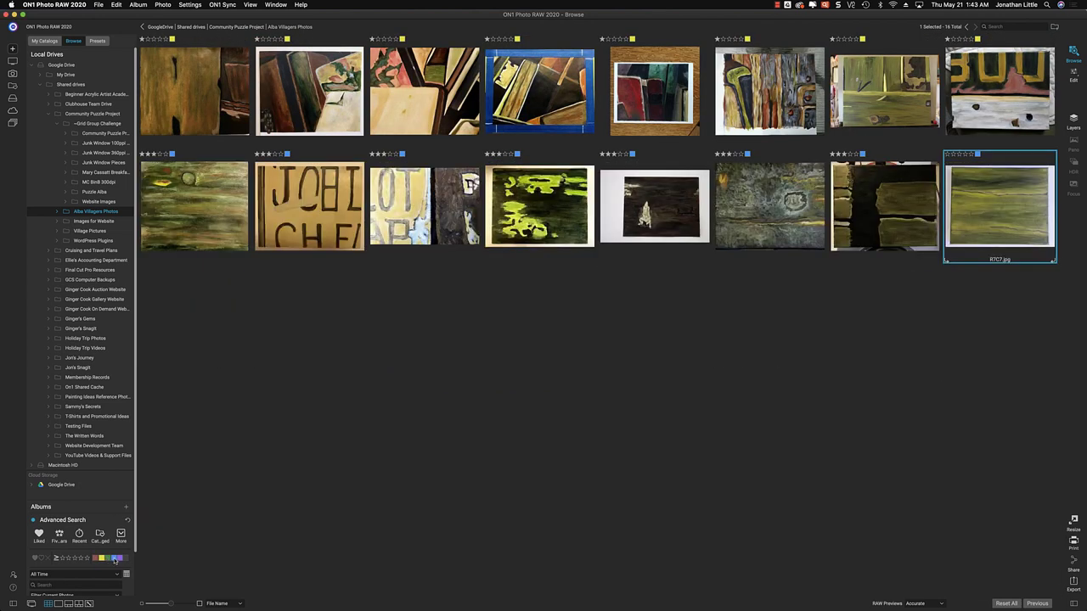
pyautogui.click(115, 560)
pyautogui.click(120, 560)
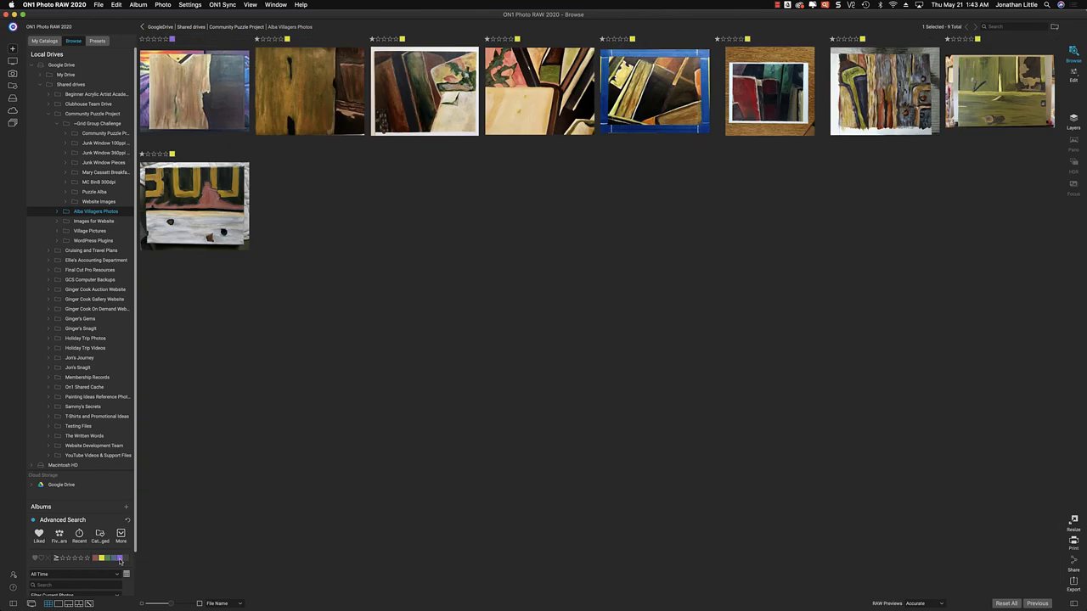
pyautogui.click(119, 560)
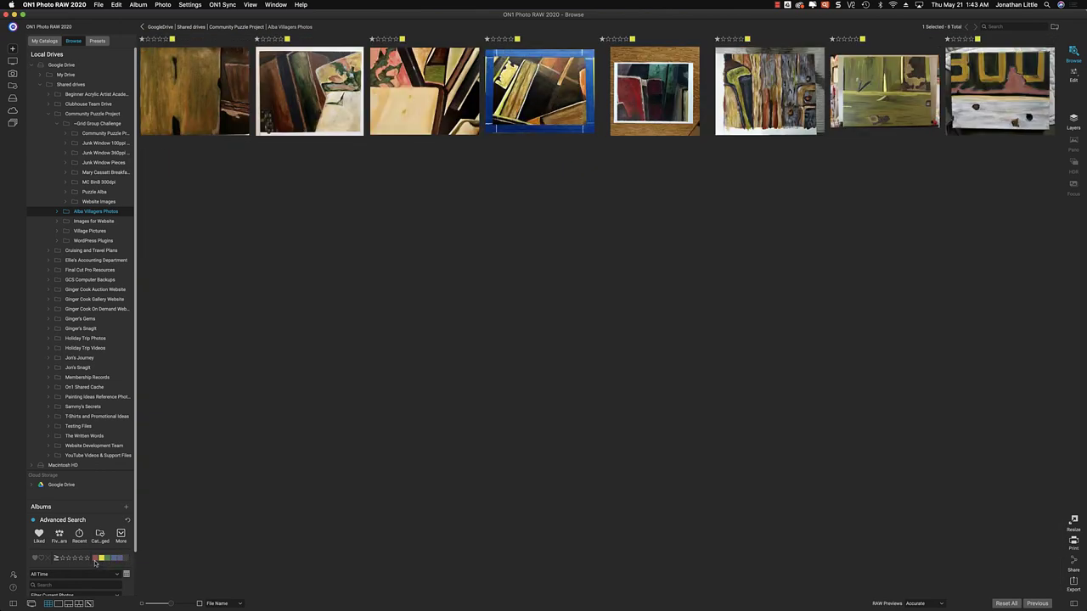
# Toggle the red label in the filter to review the red-labeled photos alongside the yellow ones, leaving red included.
pyautogui.click(94, 559)
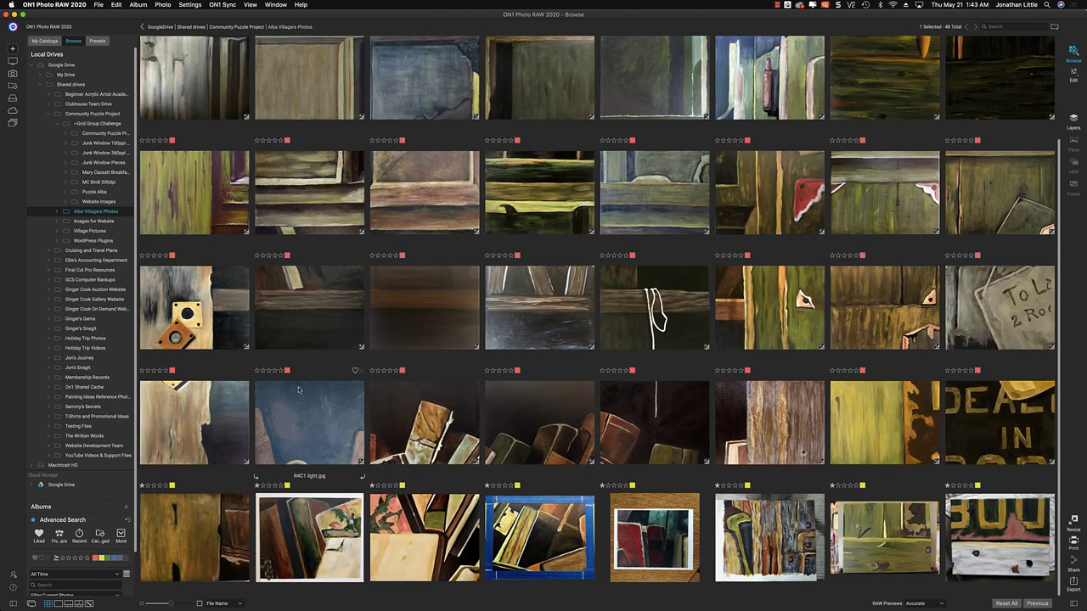
pyautogui.scroll(2, 299, 385)
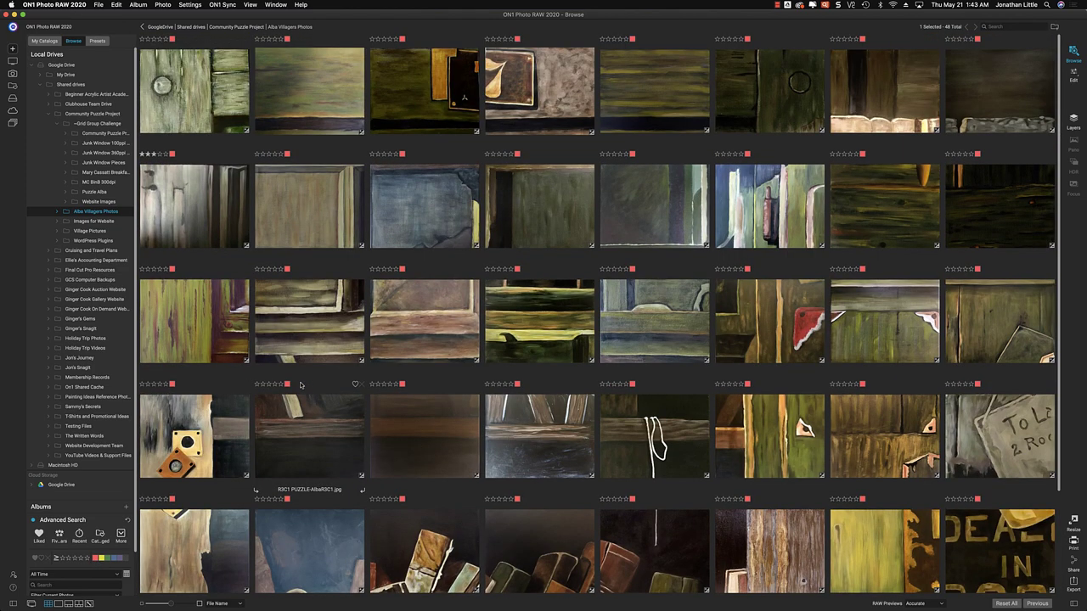
pyautogui.scroll(-2, 299, 386)
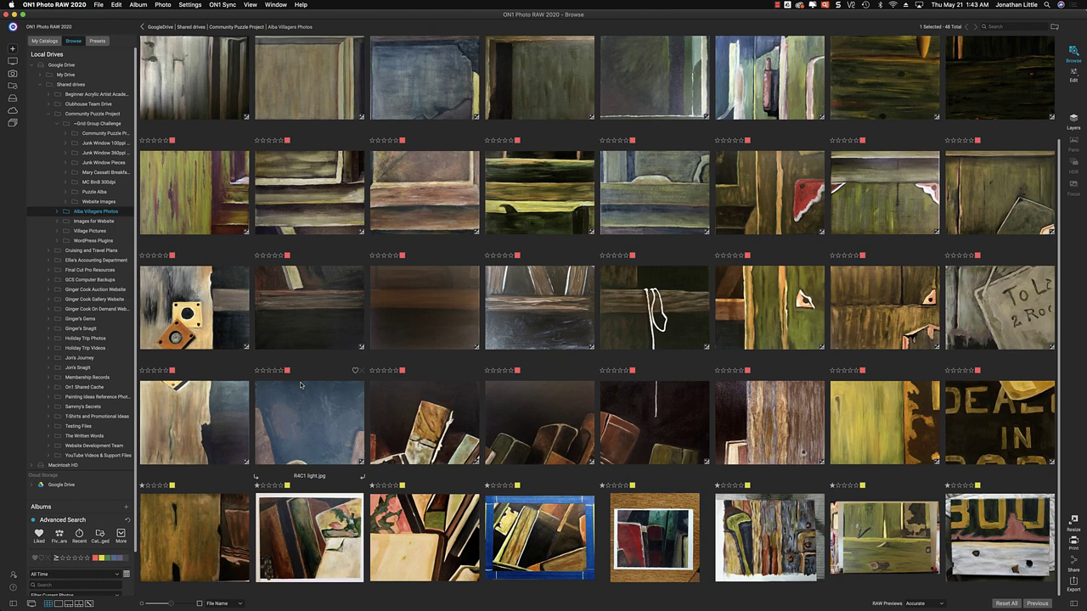
pyautogui.click(94, 558)
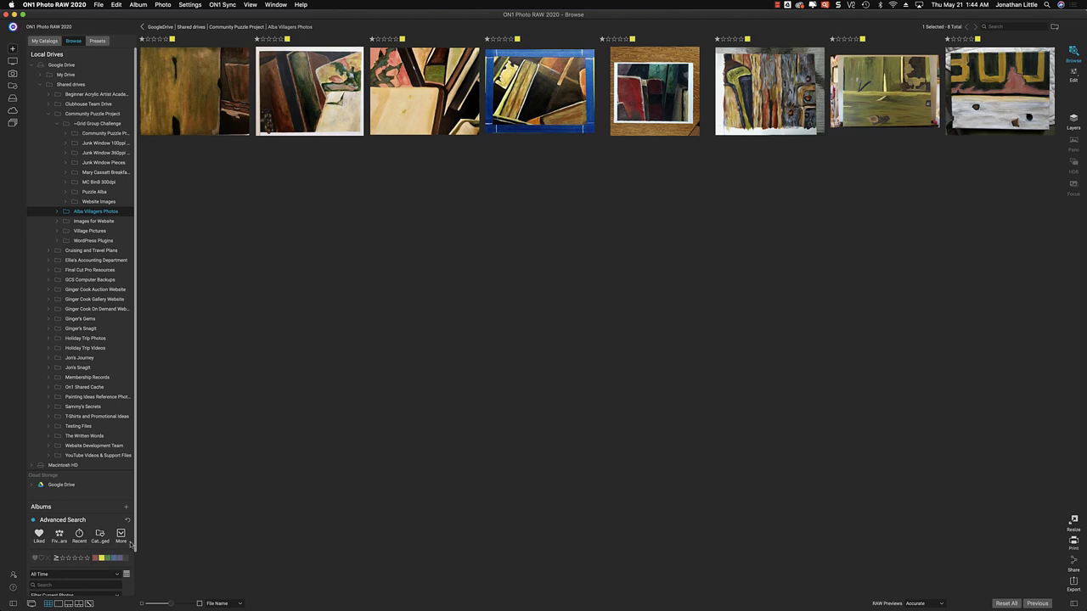
pyautogui.click(94, 558)
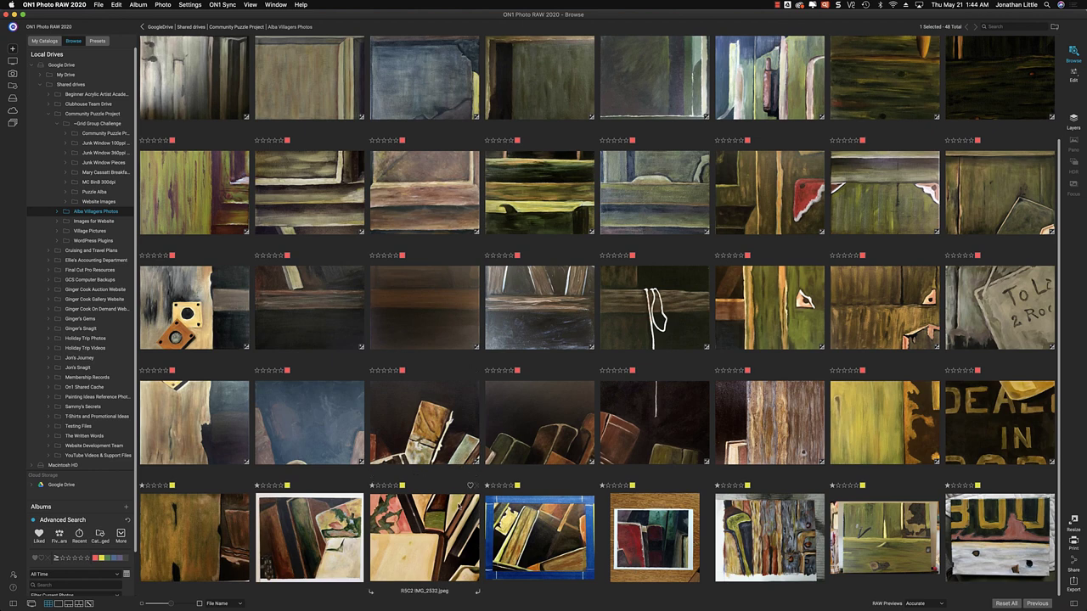
# Open the Puzzle Alba folder and look through the reference tiles of the original painting down to the last row.
pyautogui.click(99, 195)
pyautogui.scroll(-1, 382, 367)
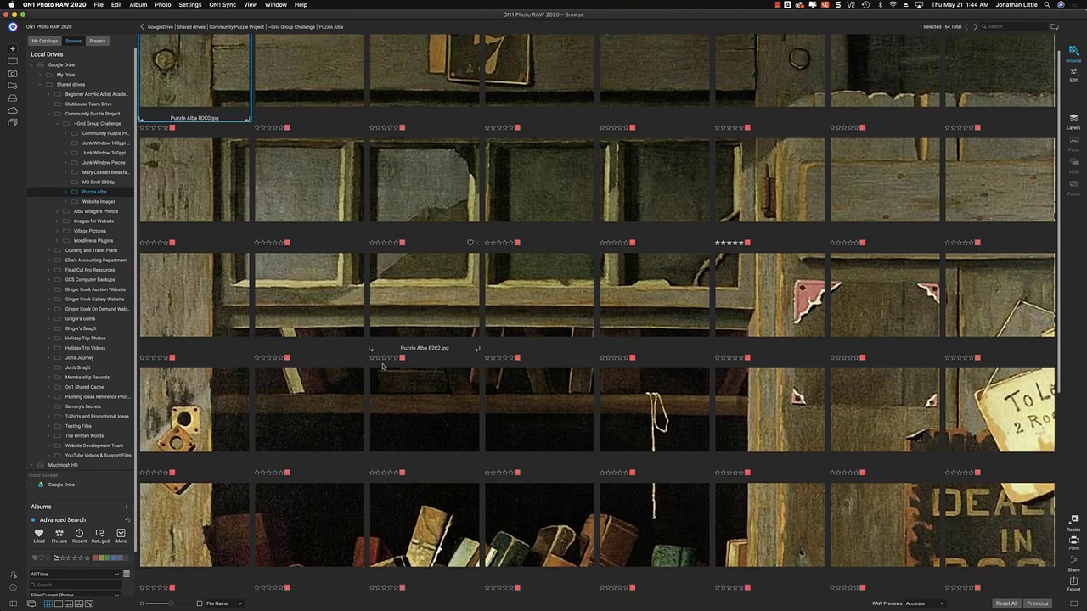
pyautogui.scroll(-5, 382, 367)
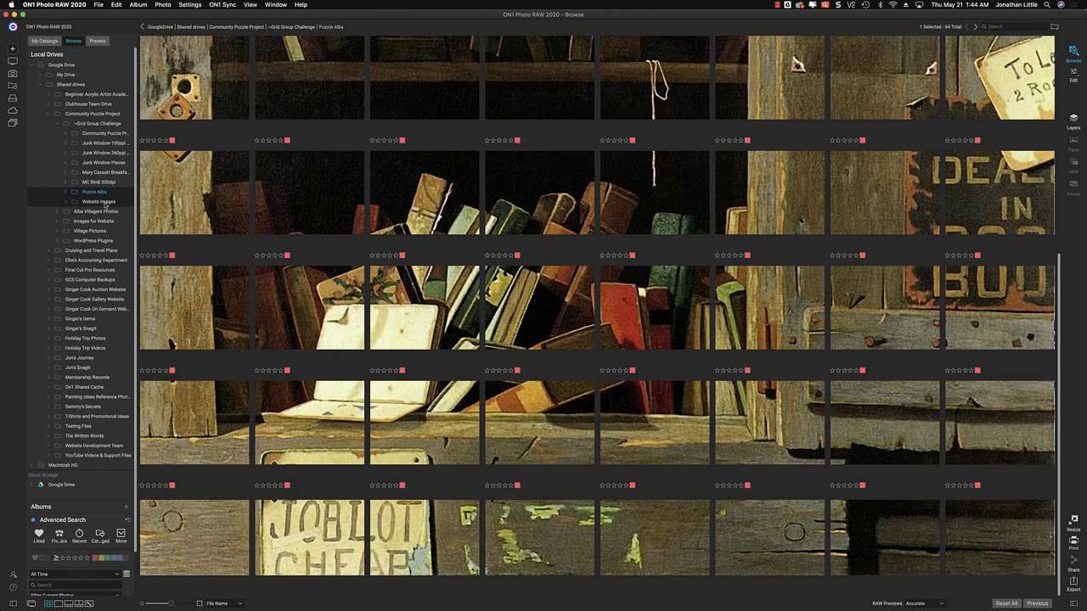
# Return to the Alba Villagers Photos folder, filter it to red and yellow labels, and review the painted tiles row by row.
pyautogui.click(99, 212)
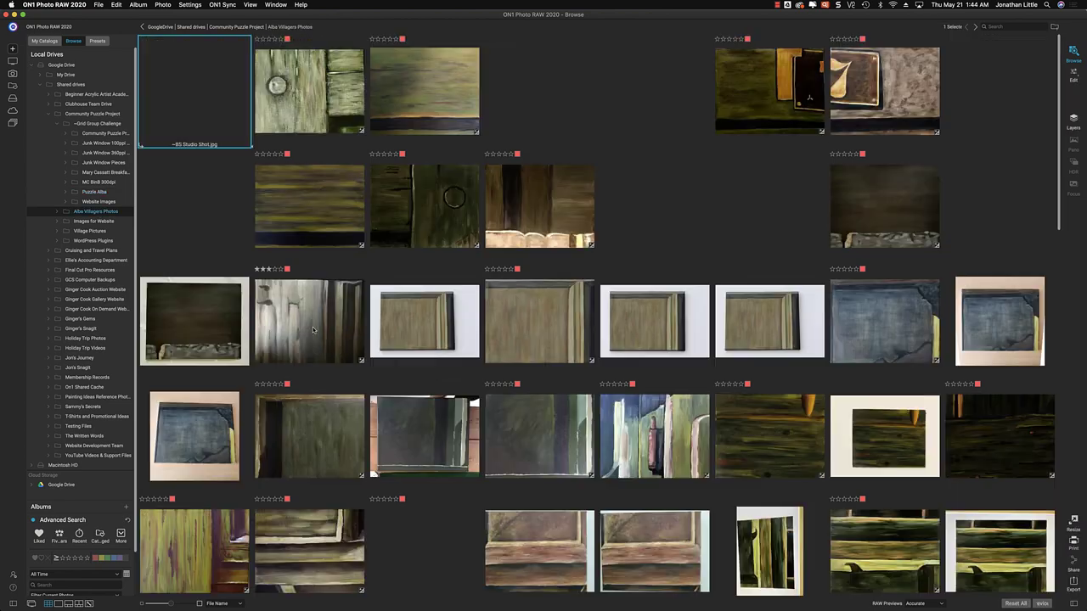
pyautogui.scroll(-10, 459, 429)
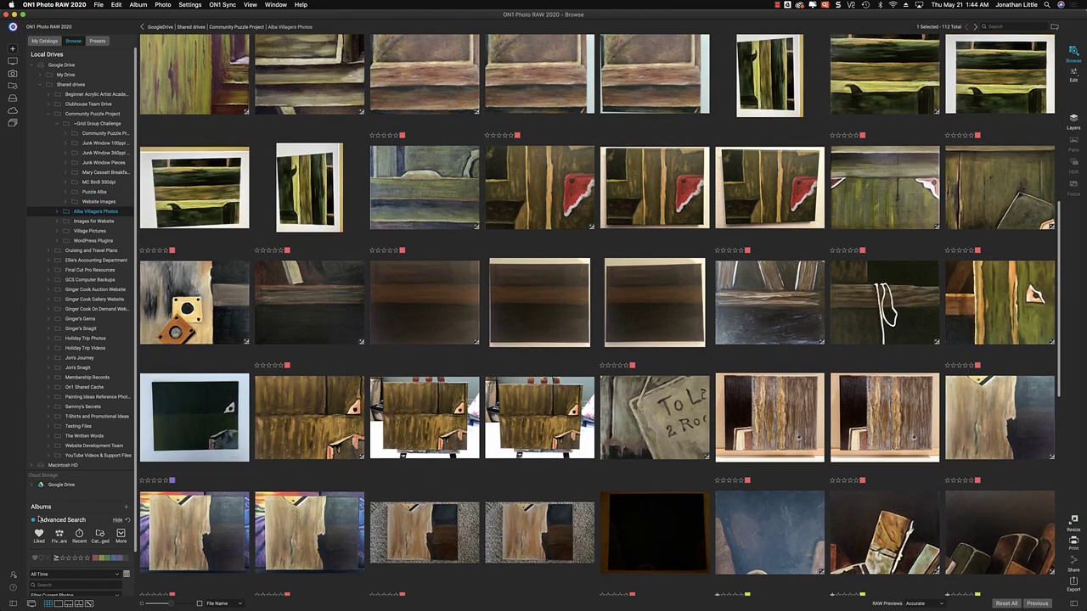
pyautogui.scroll(-6, 339, 429)
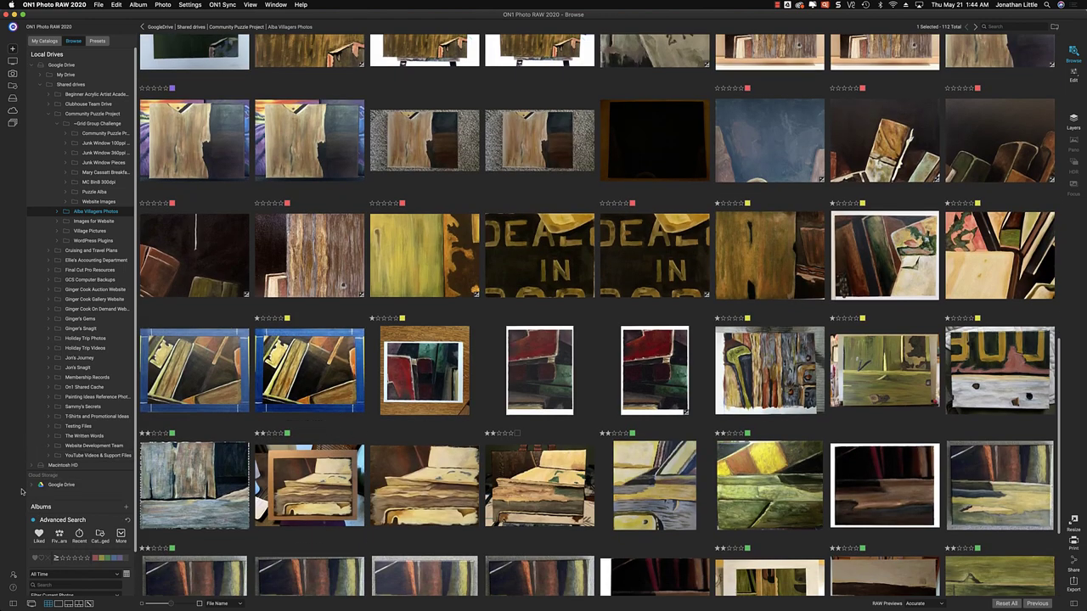
pyautogui.click(96, 559)
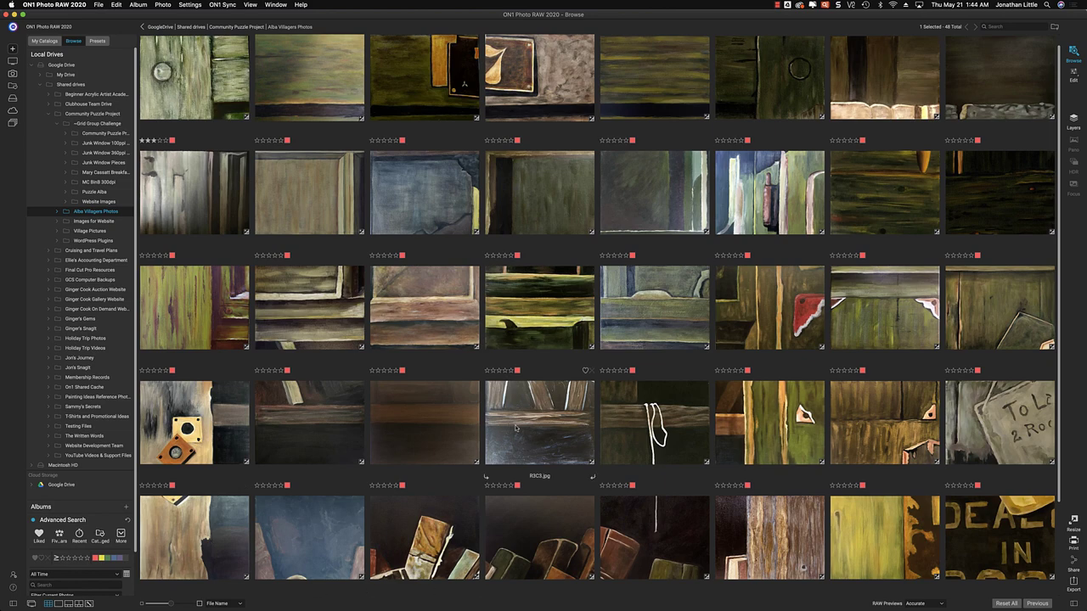
pyautogui.scroll(-3, 514, 428)
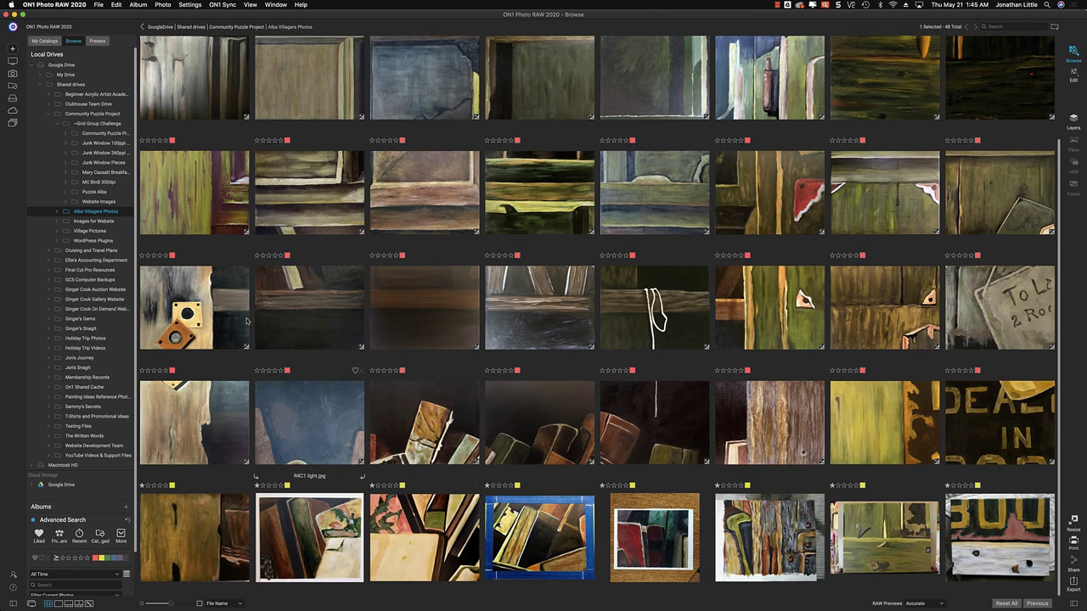
# Compare the Puzzle Alba reference tiles once more with the red- and yellow-labeled photos in Alba Villagers Photos.
pyautogui.click(106, 193)
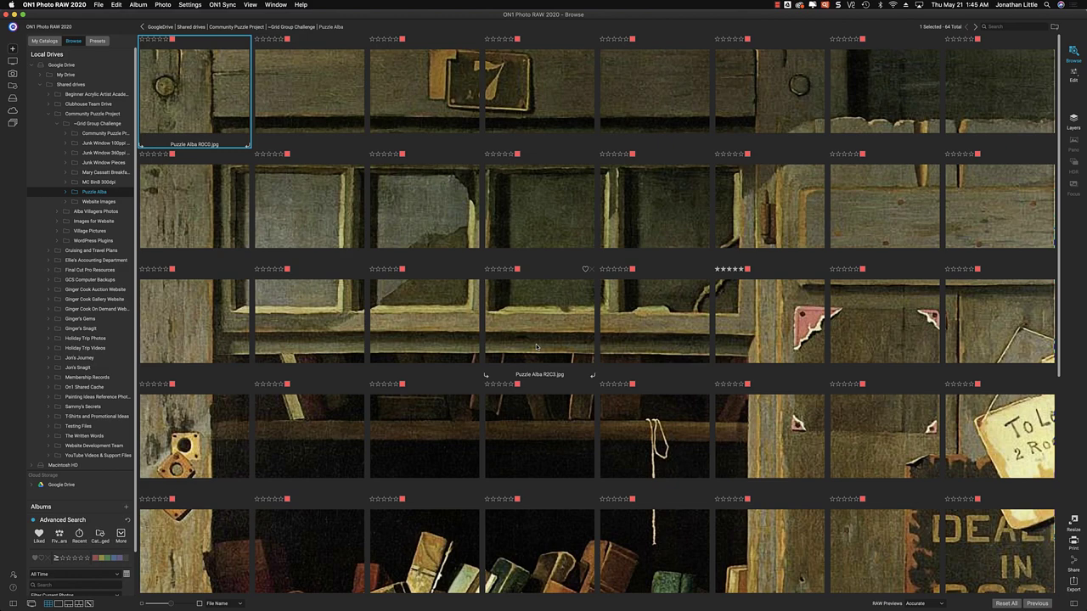
pyautogui.scroll(-5, 537, 439)
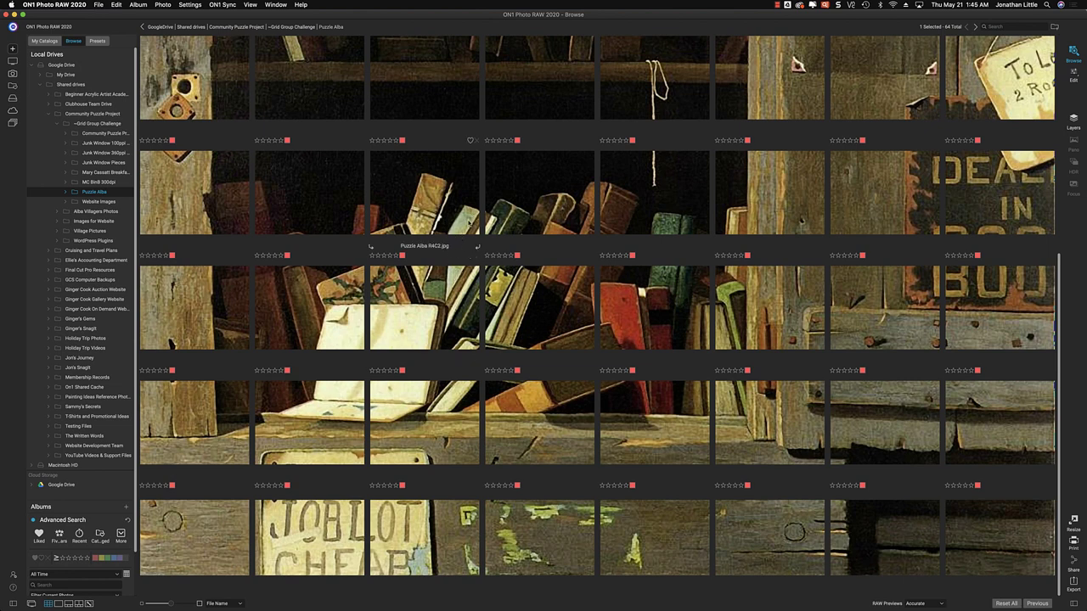
pyautogui.click(96, 210)
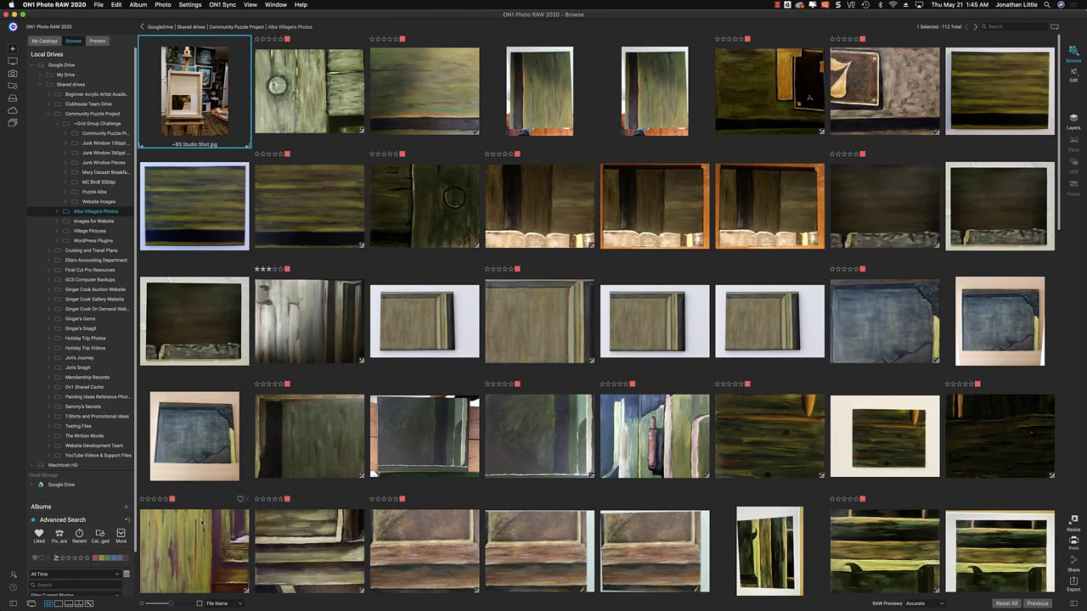
pyautogui.scroll(-10, 214, 341)
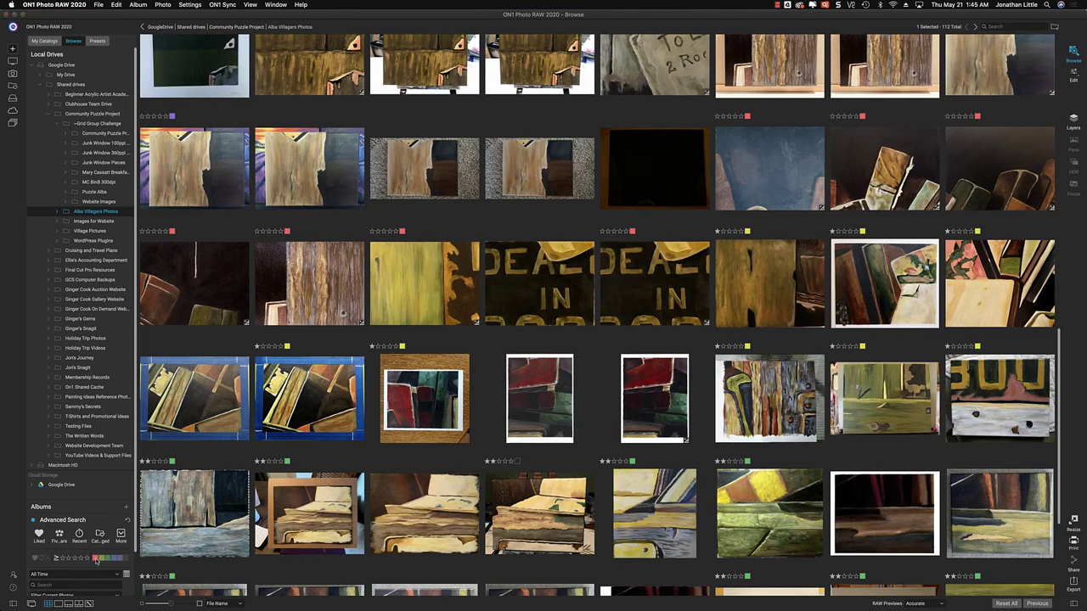
pyautogui.click(96, 559)
pyautogui.scroll(-2, 262, 463)
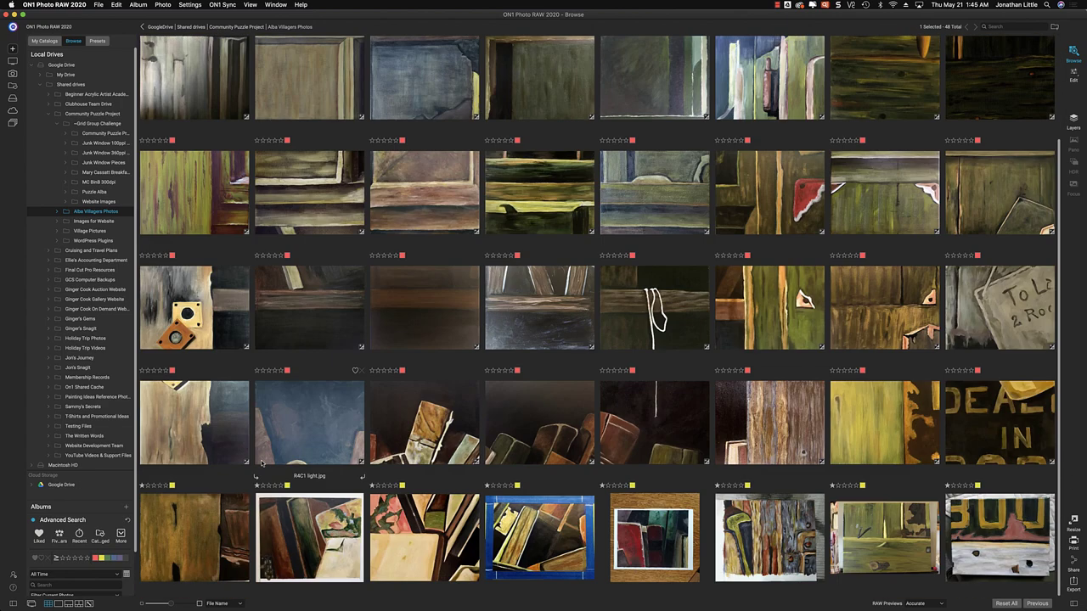
# Remove red from the color label filter so only yellow remains, and open R5C0.jpeg for editing.
pyautogui.click(99, 558)
pyautogui.click(194, 91)
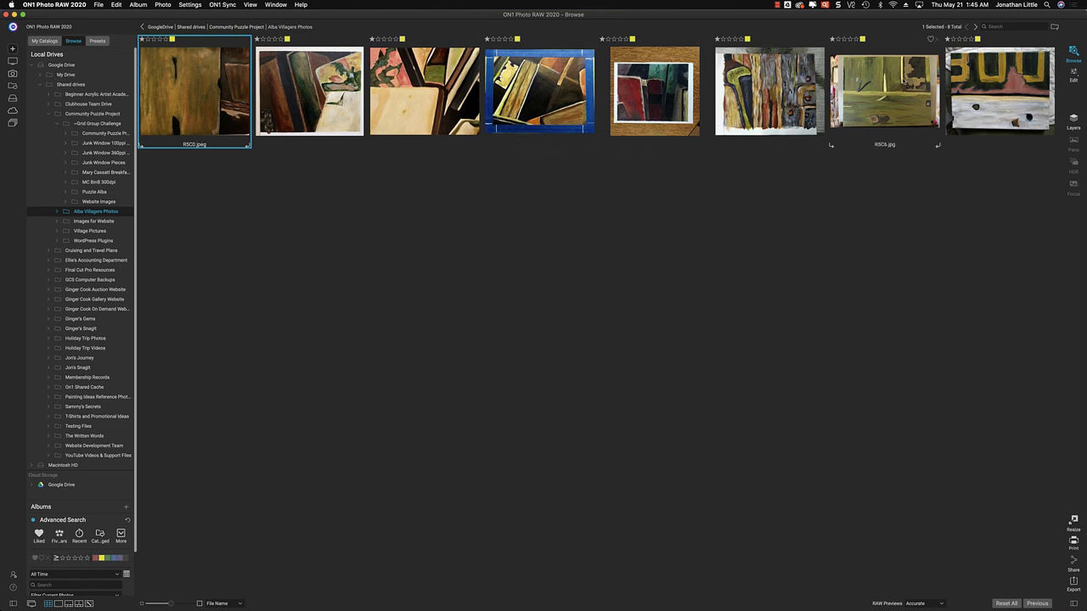
pyautogui.click(1075, 74)
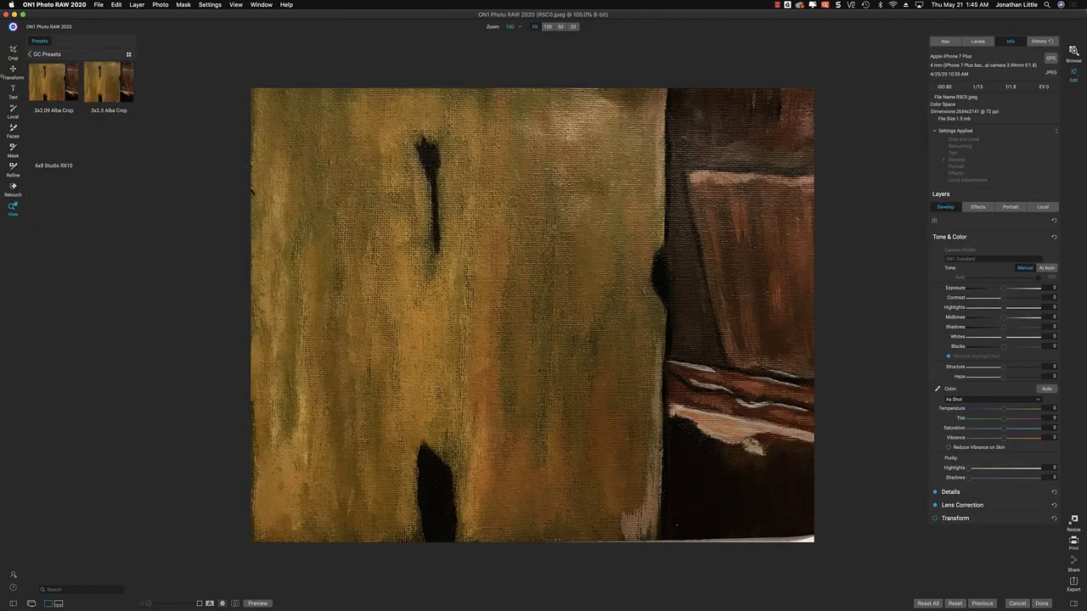
# Crop R5C0.jpeg to a 3 by 2.3 ratio starting from the 2x3 preset, apply it, and return to the folder.
pyautogui.click(12, 52)
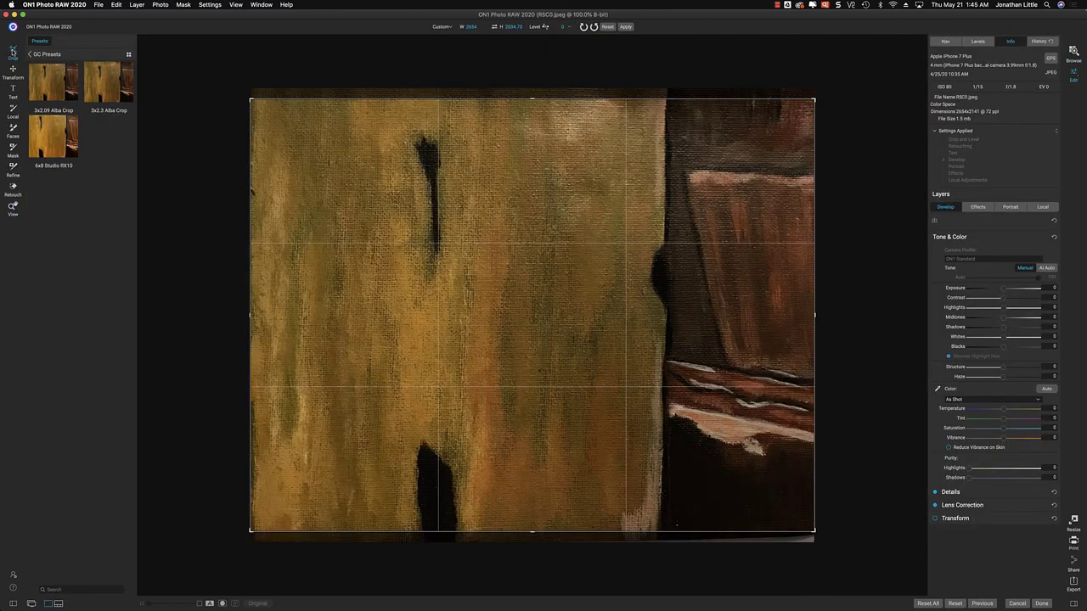
pyautogui.click(444, 27)
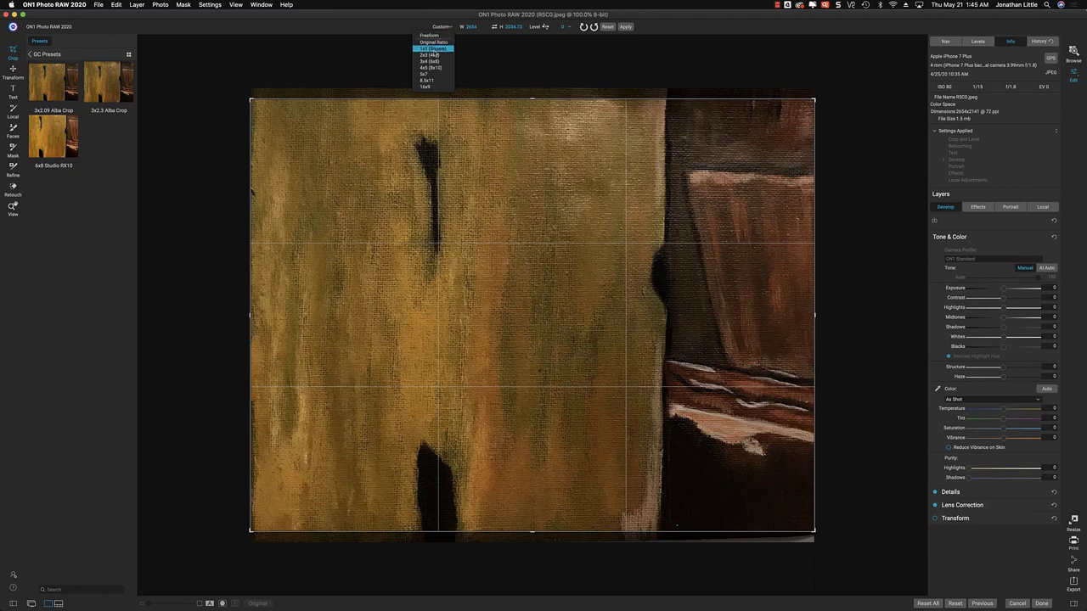
pyautogui.click(445, 55)
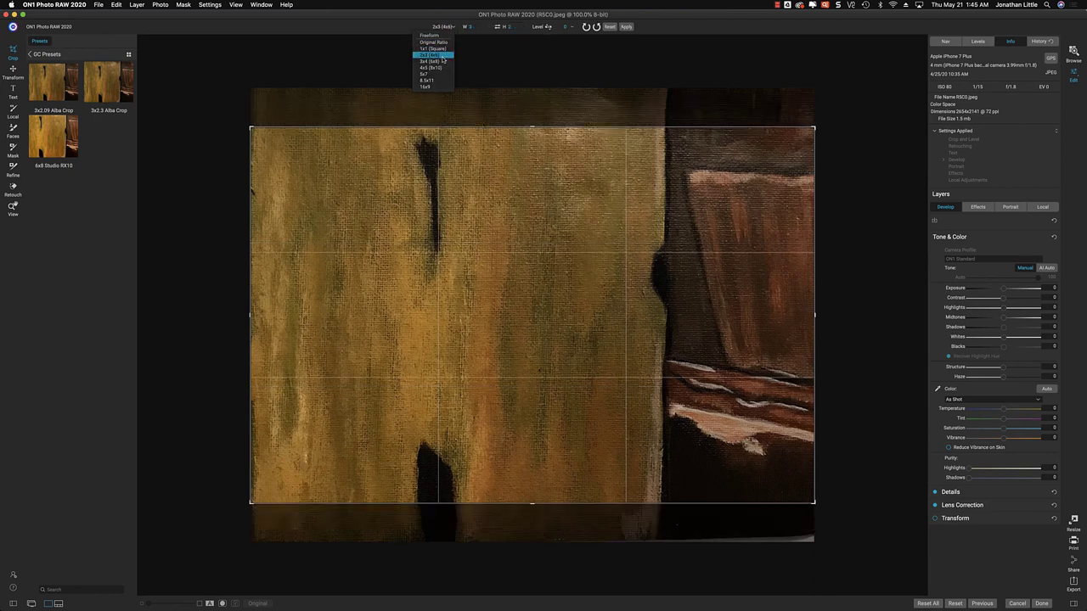
pyautogui.click(514, 26)
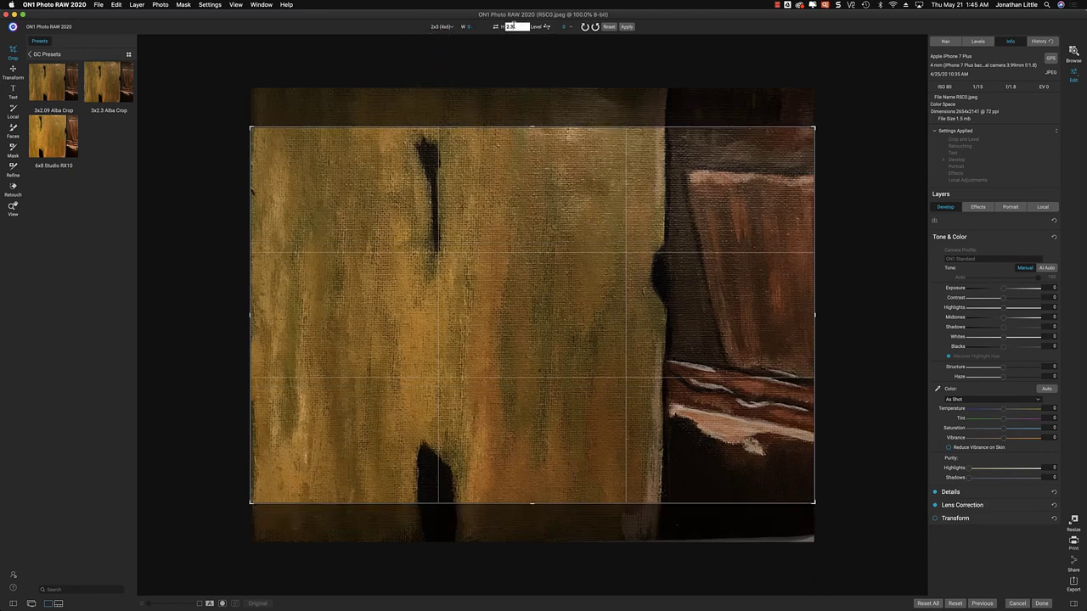
pyautogui.write('2.3')
pyautogui.press('Return')
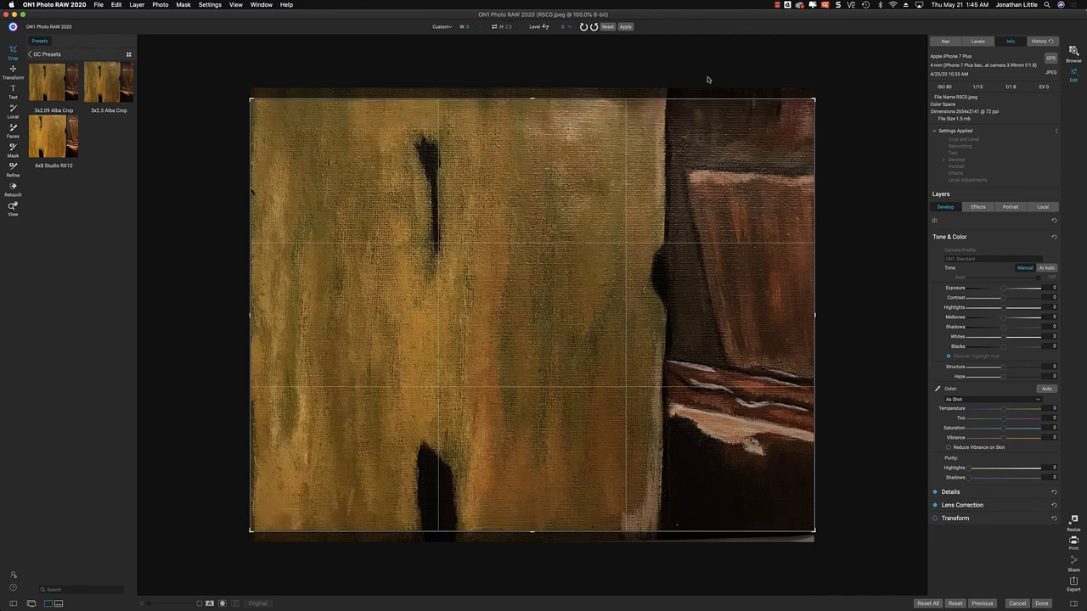
pyautogui.click(626, 27)
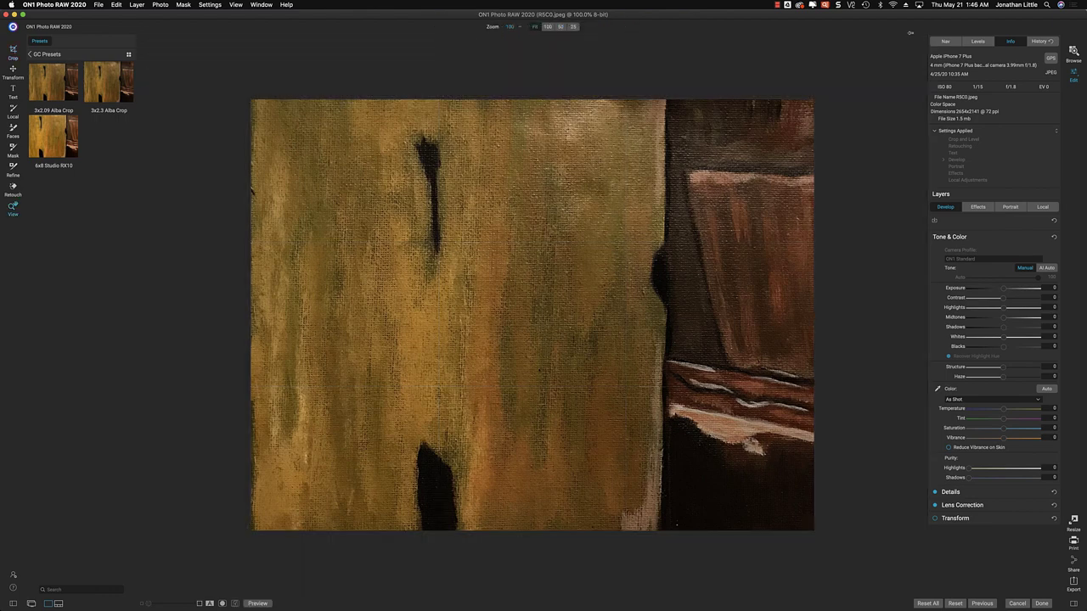
pyautogui.click(1074, 50)
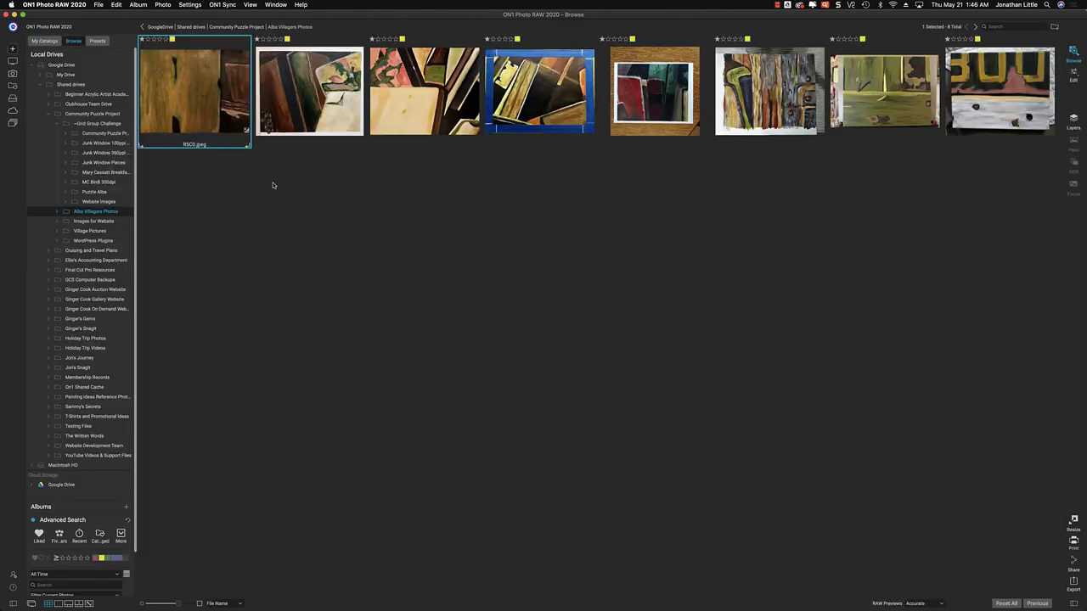
# Open R5C1.jpg for editing and set its crop ratio to 3 by 2.3, starting from the 2x3 preset.
pyautogui.click(309, 94)
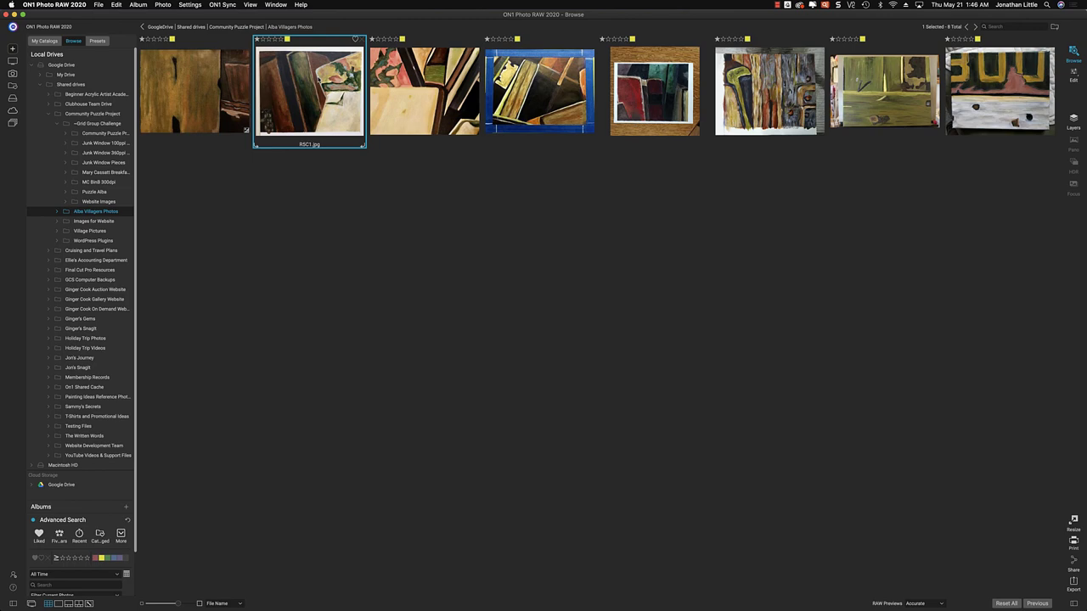
pyautogui.click(1074, 74)
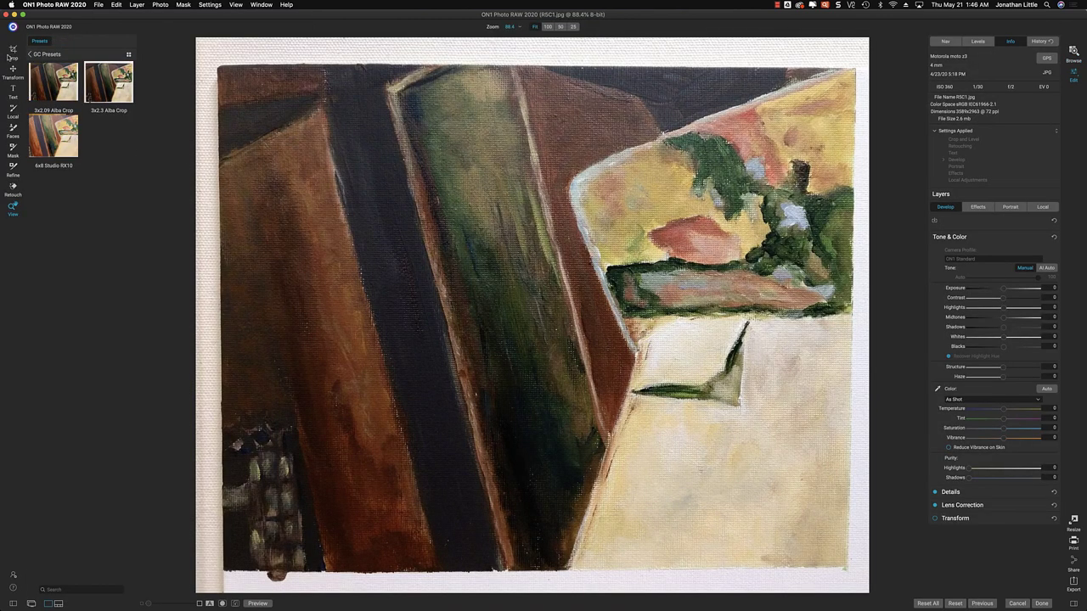
pyautogui.click(9, 56)
pyautogui.click(442, 27)
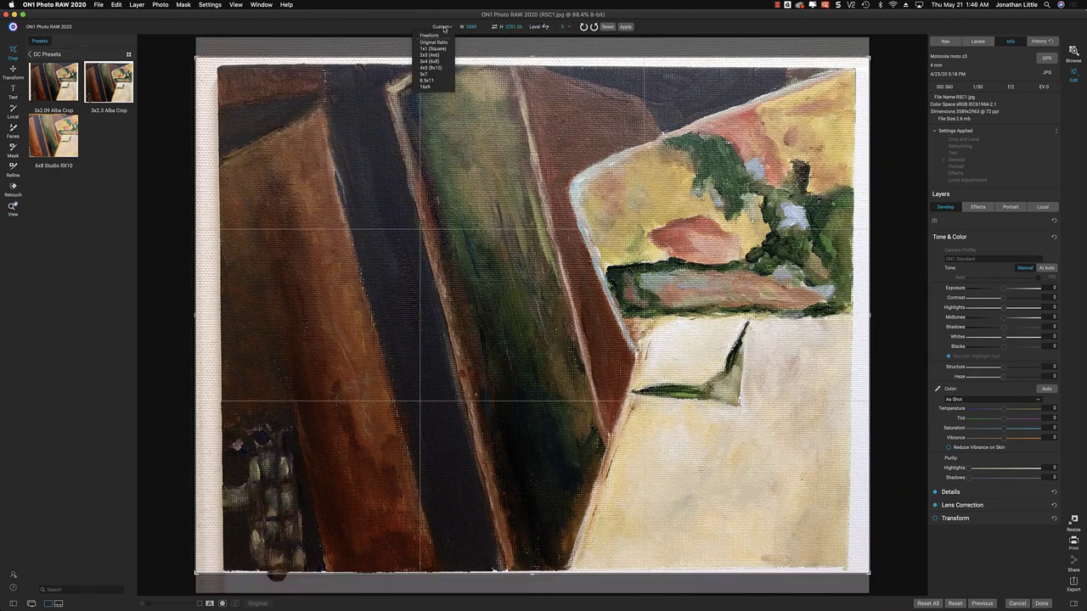
pyautogui.click(439, 55)
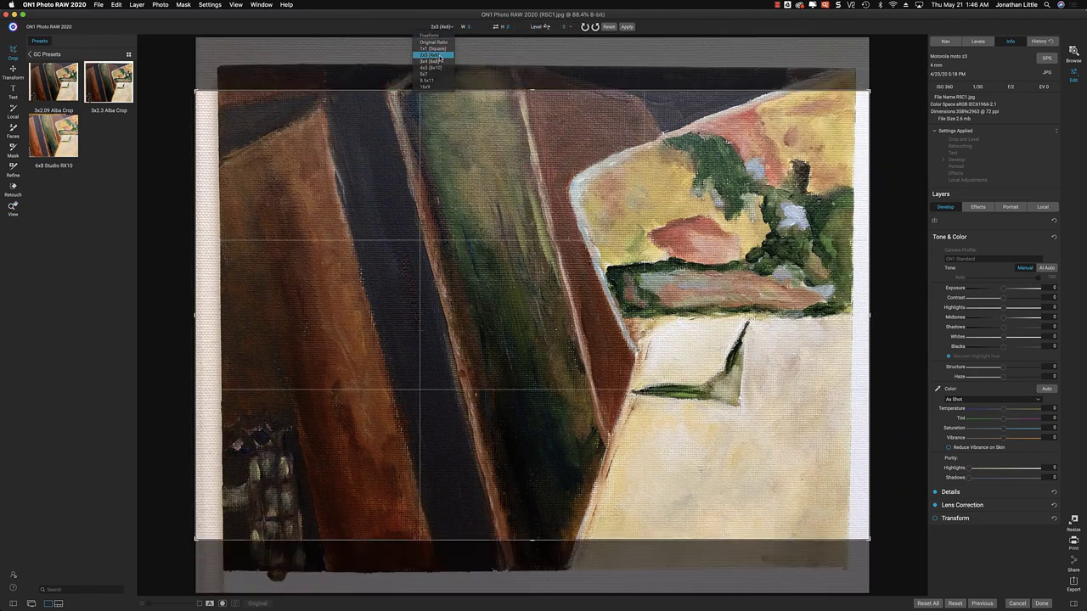
pyautogui.click(515, 26)
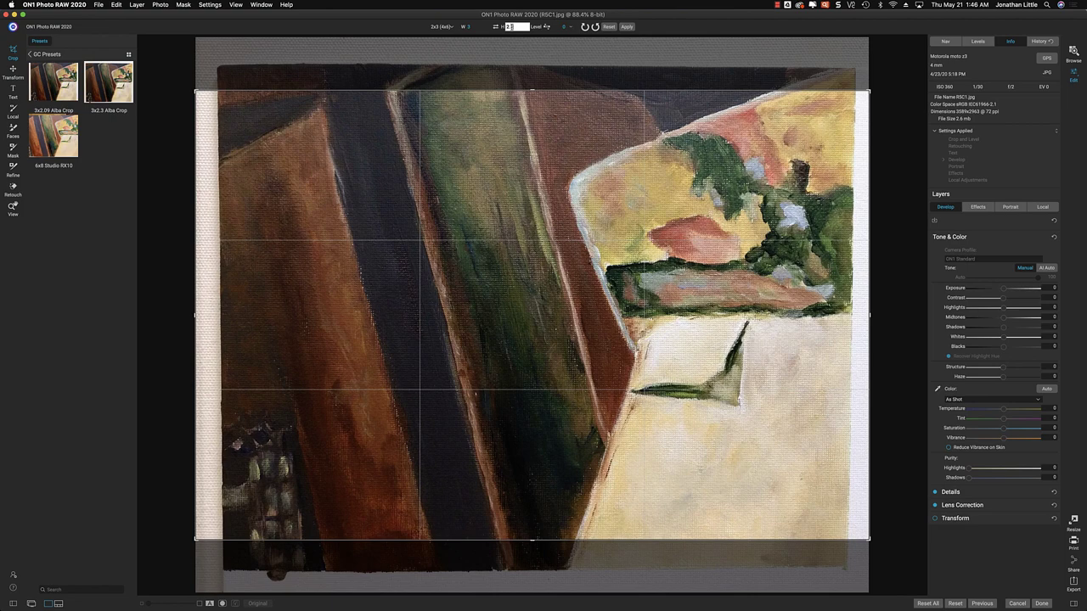
pyautogui.write('.5')
pyautogui.press('Tab')
pyautogui.press('Return')
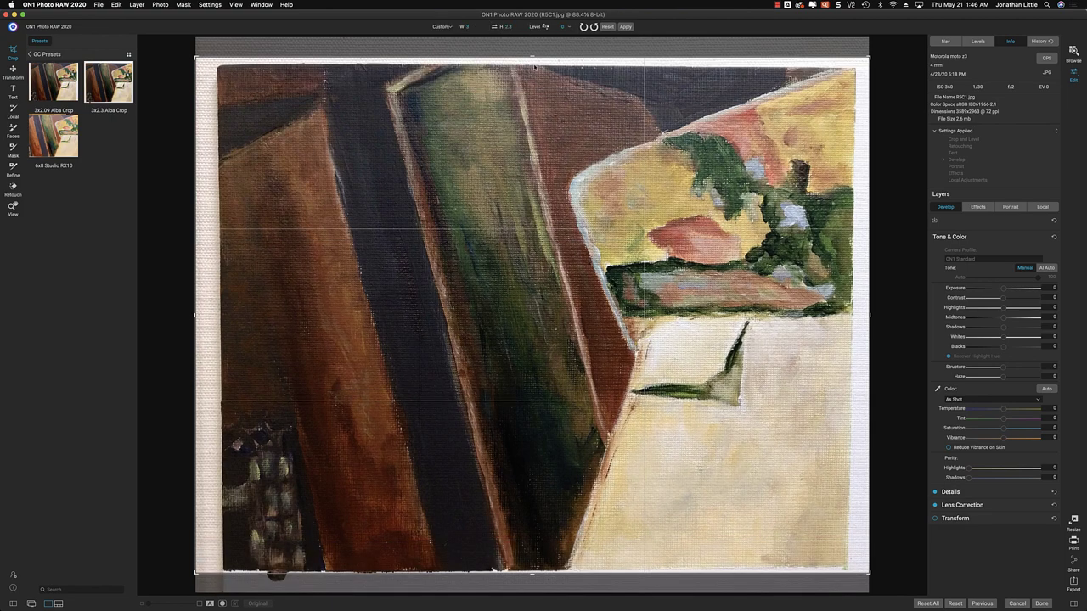
# Shrink and reposition the crop on R5C1.jpg to exclude the white canvas edges, apply it, and return to the folder.
pyautogui.moveTo(536, 62); pyautogui.dragTo(535, 75)
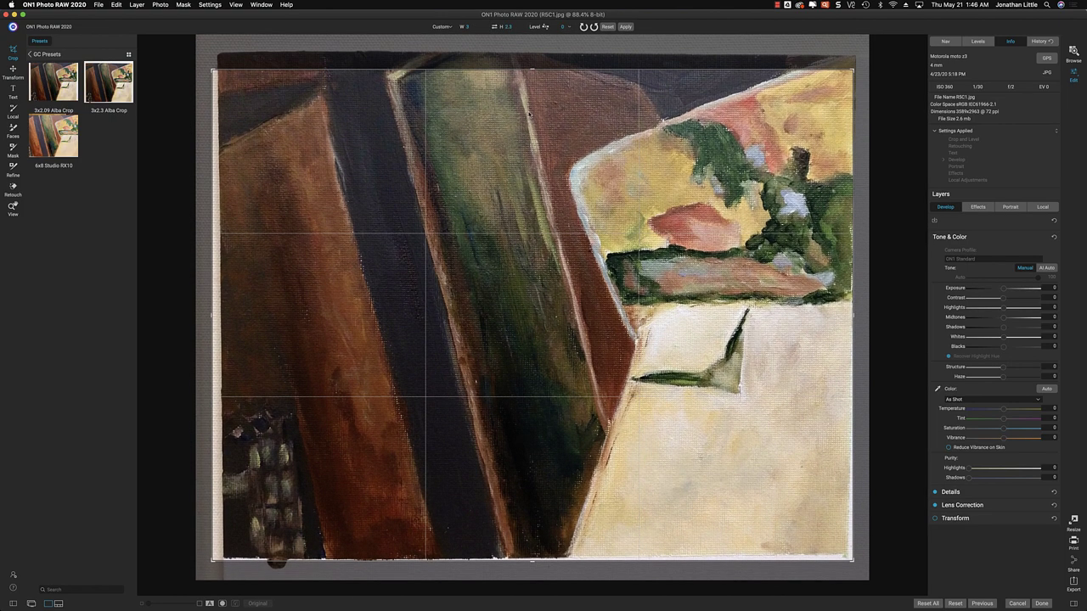
pyautogui.moveTo(528, 171); pyautogui.dragTo(526, 166)
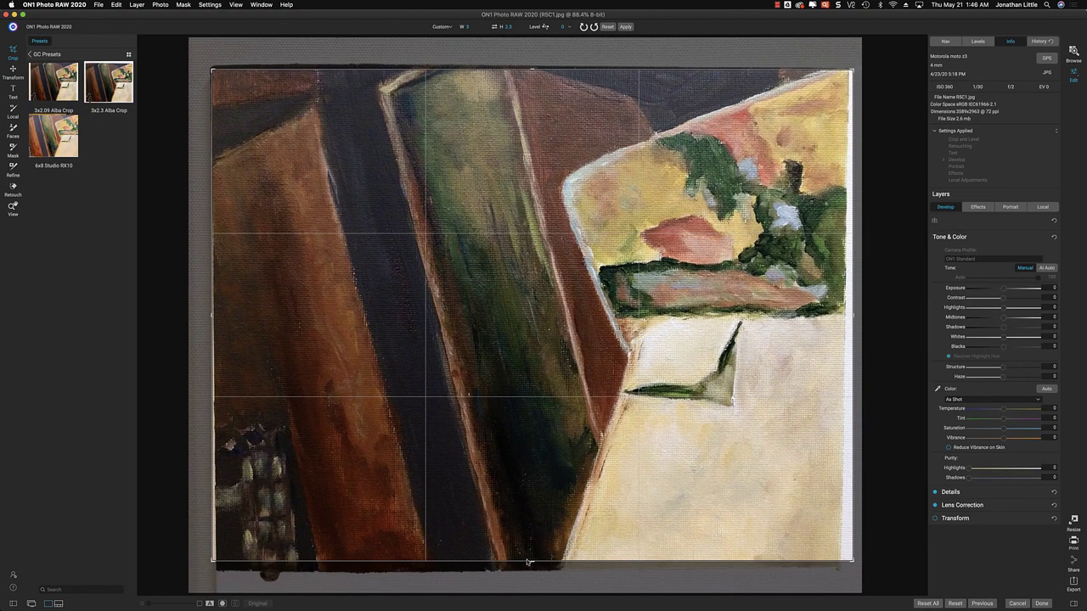
pyautogui.moveTo(536, 564); pyautogui.dragTo(532, 558)
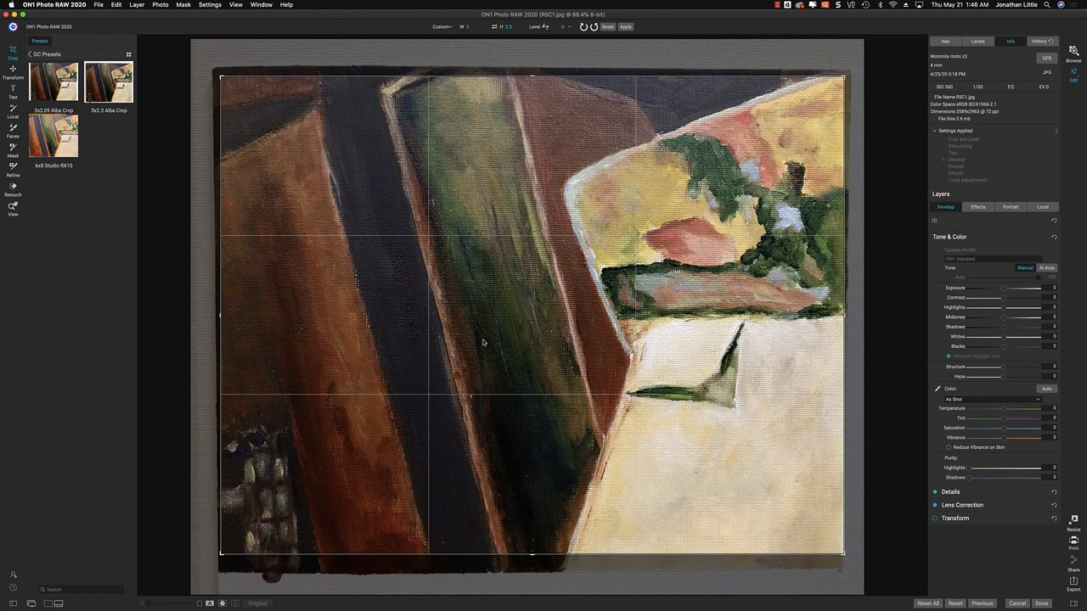
pyautogui.click(624, 27)
pyautogui.click(1074, 51)
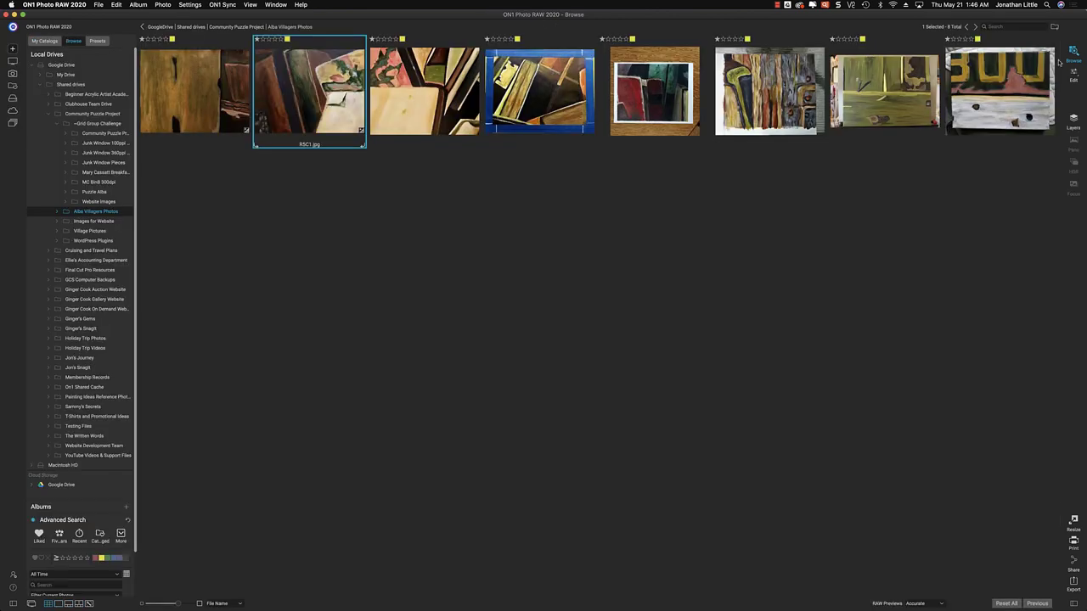
# Crop R5C2 IMG_2532.jpeg to a 3 by 2.3 ratio starting from the 2x3 preset, apply it, and return to the folder.
pyautogui.click(428, 84)
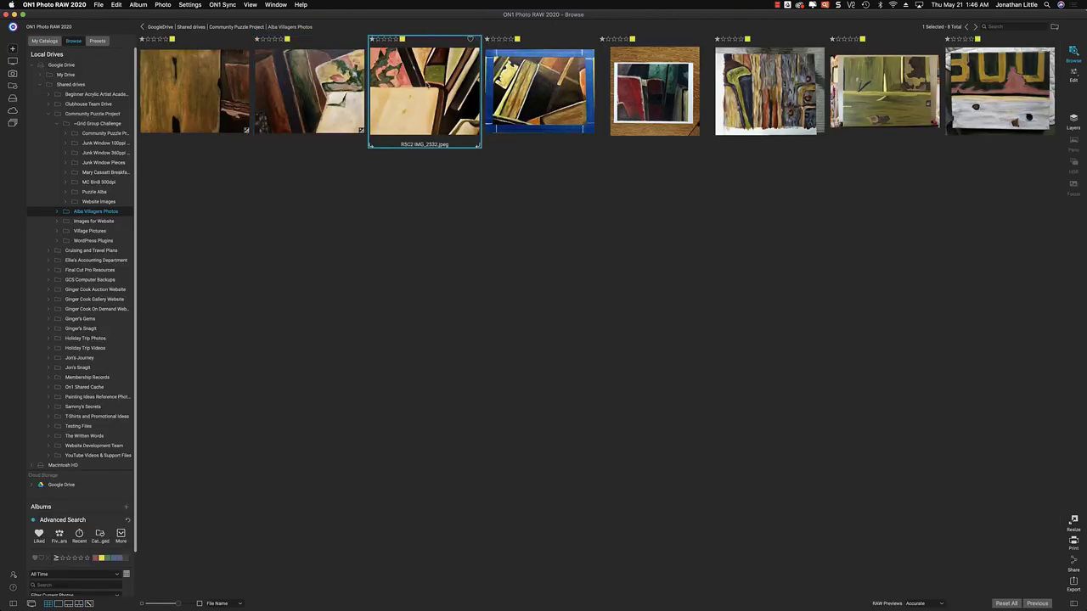
pyautogui.click(1073, 78)
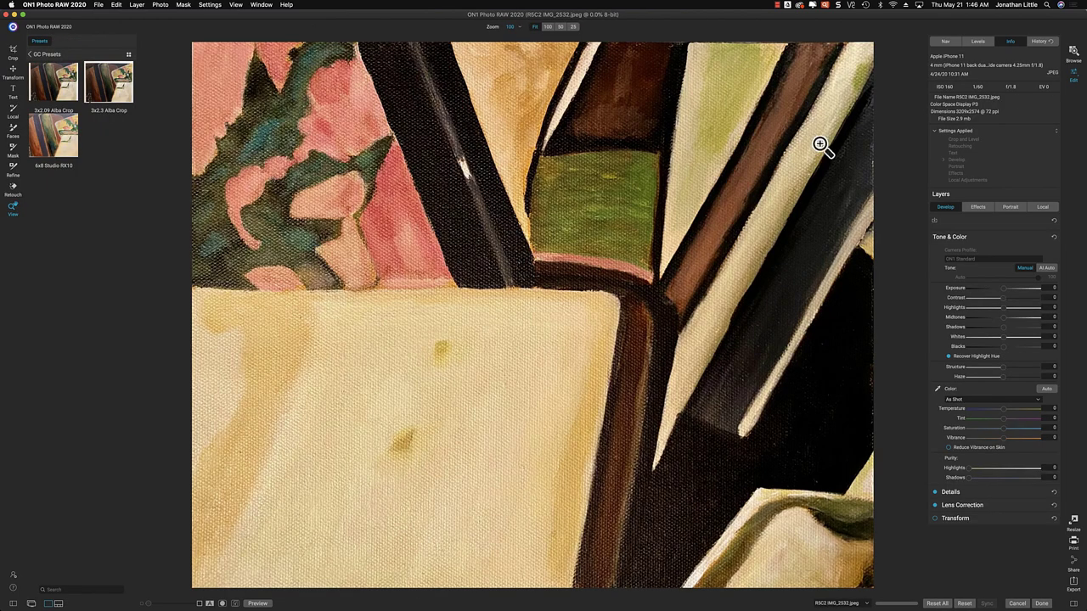
pyautogui.click(12, 51)
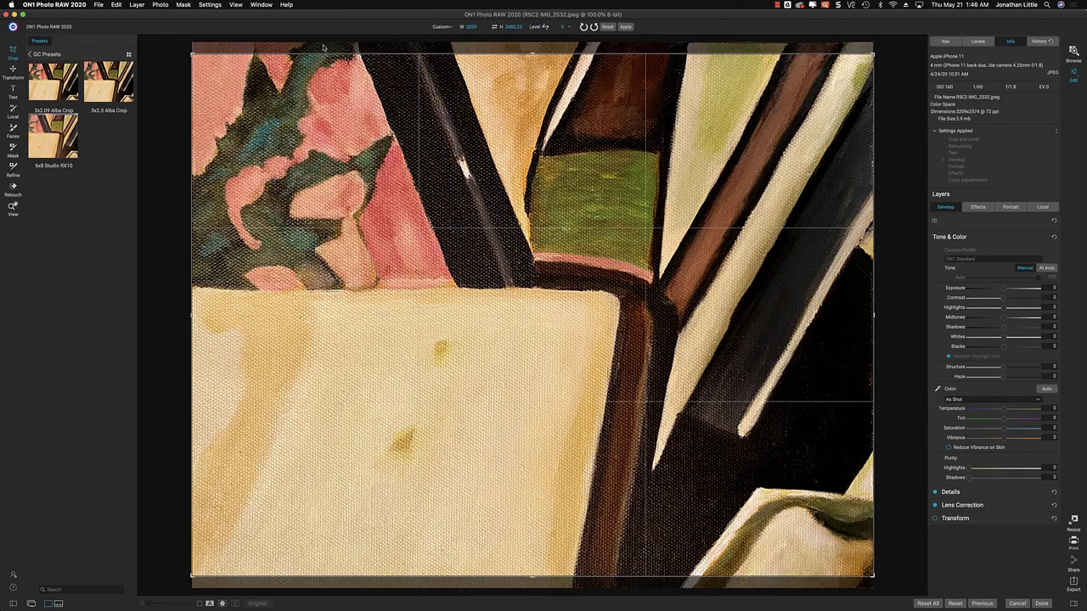
pyautogui.click(448, 28)
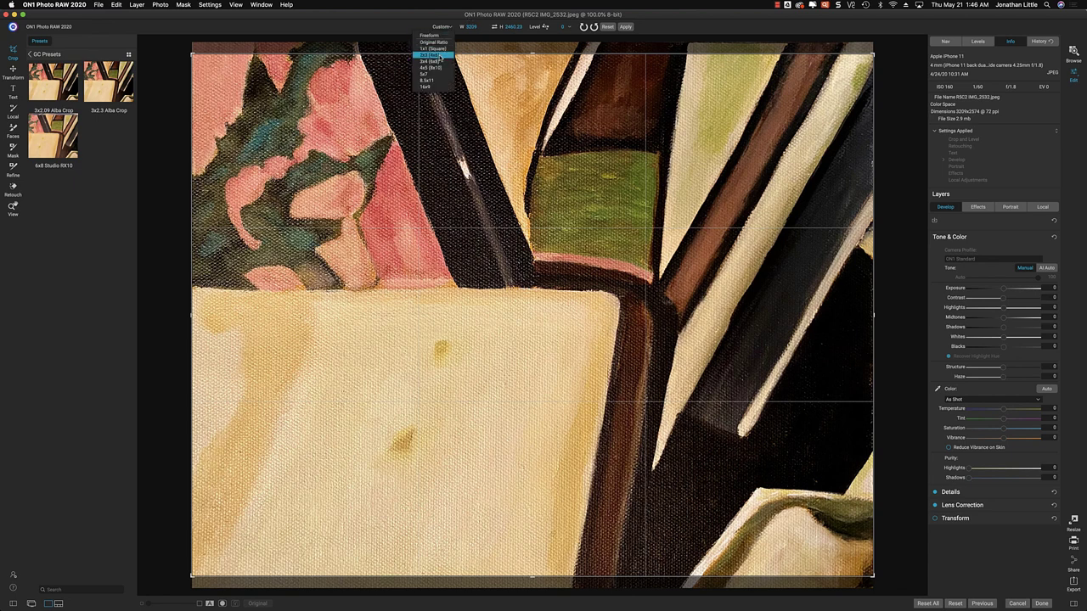
pyautogui.click(435, 56)
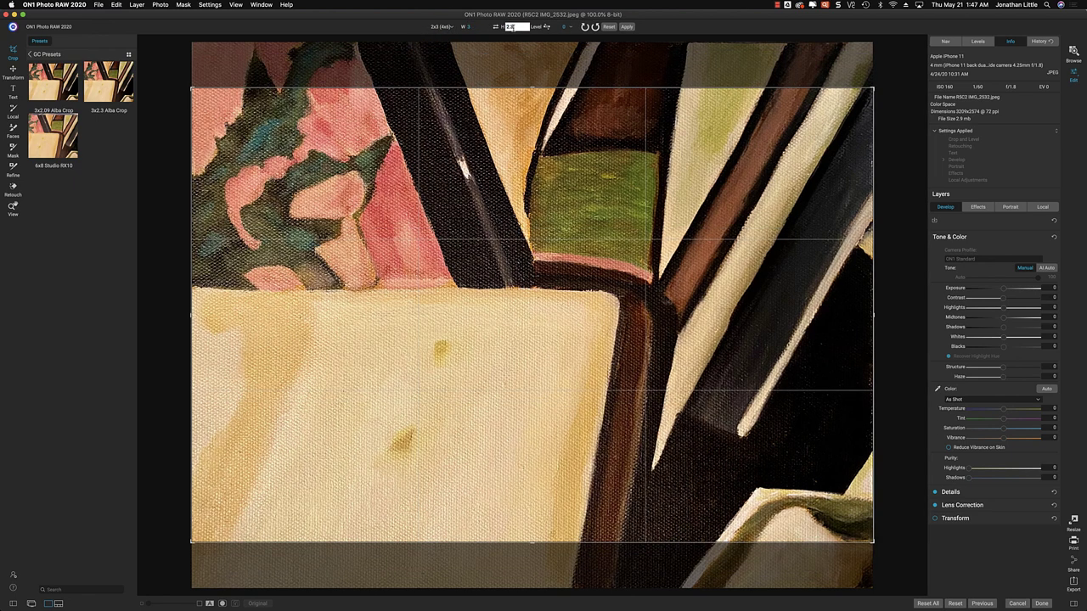
pyautogui.write('.3')
pyautogui.press('Return')
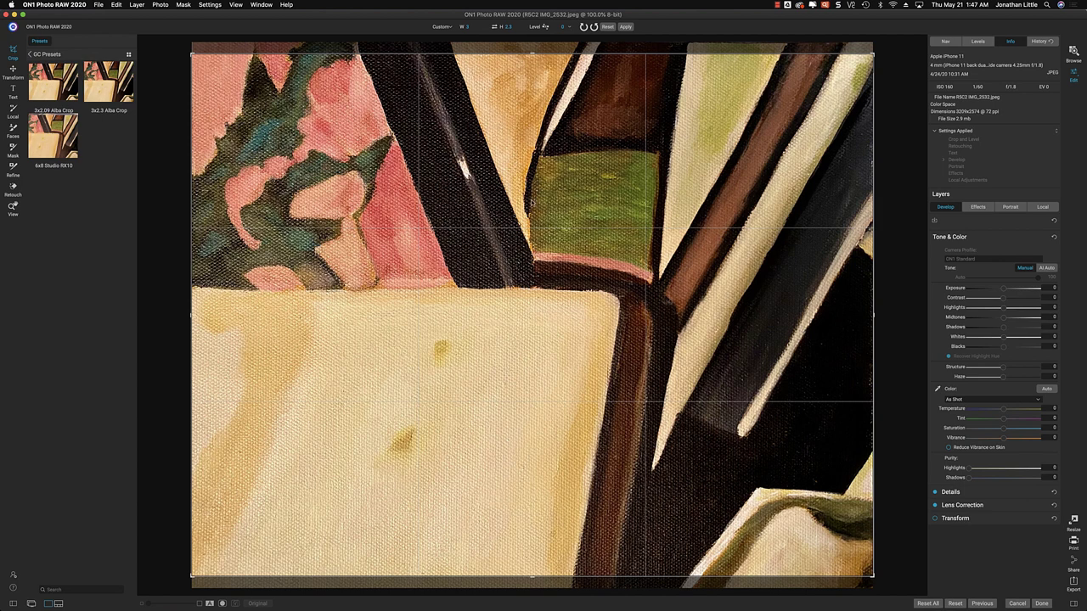
pyautogui.click(625, 27)
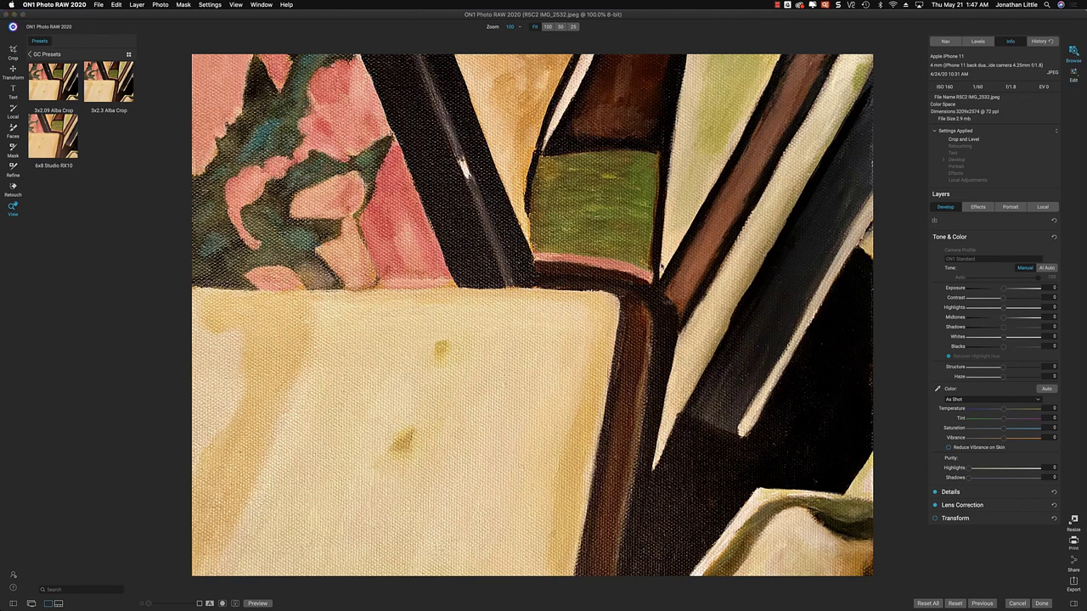
pyautogui.click(1073, 53)
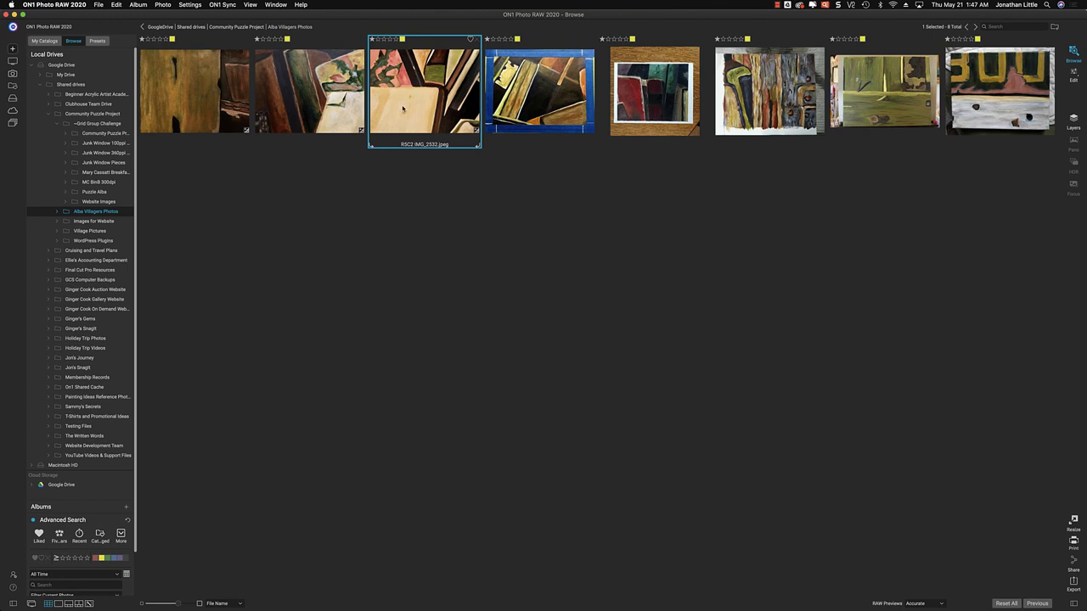
# Open R5C3 IMG_6952.psd for editing and set its crop ratio to 3 by 2.3, starting from the 2x3 preset.
pyautogui.click(517, 100)
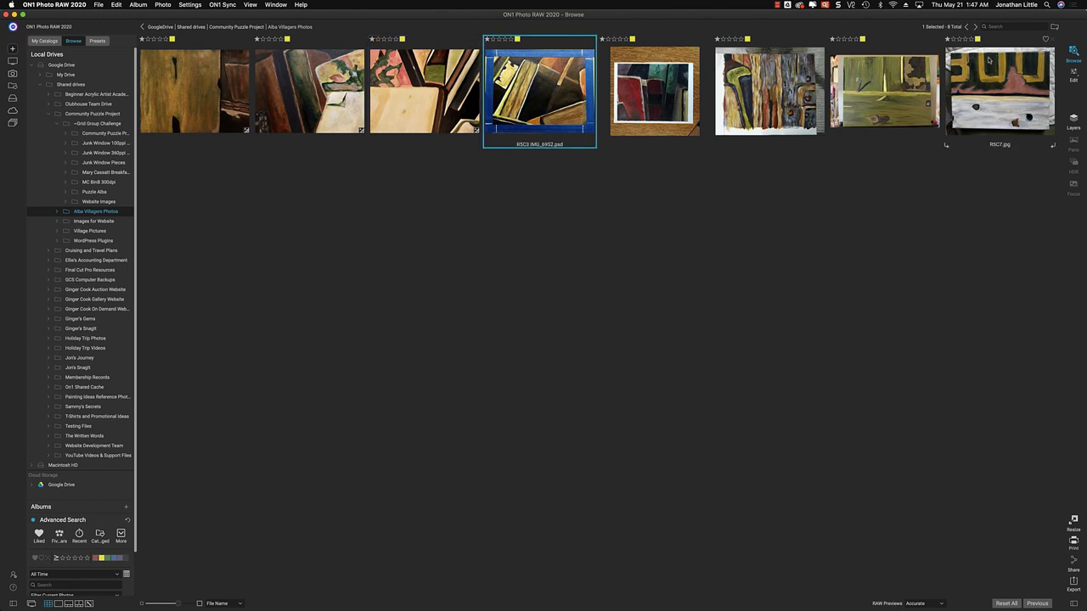
pyautogui.click(1074, 74)
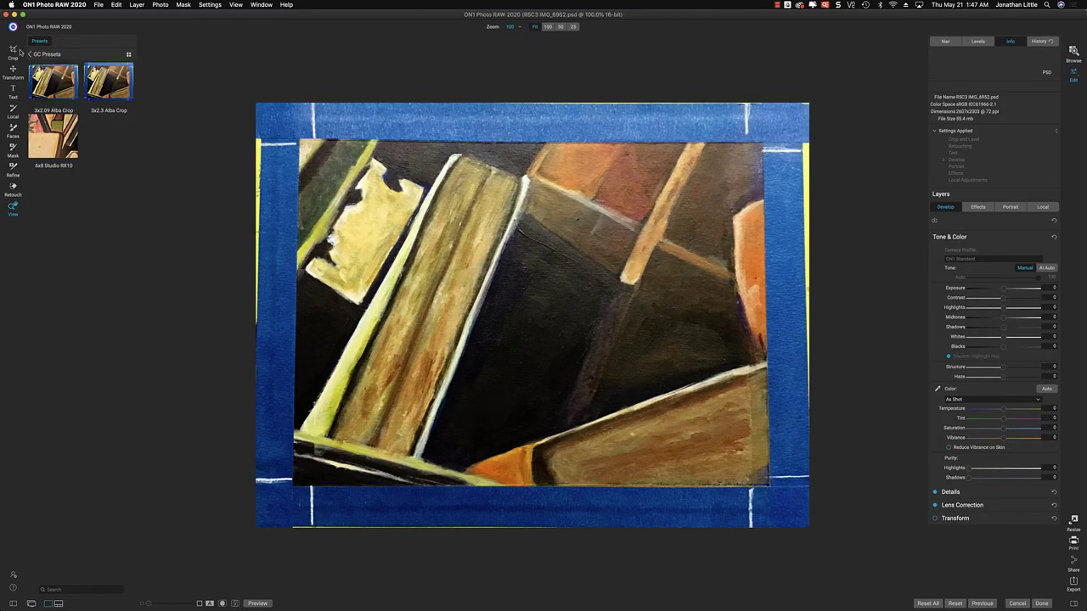
pyautogui.click(13, 51)
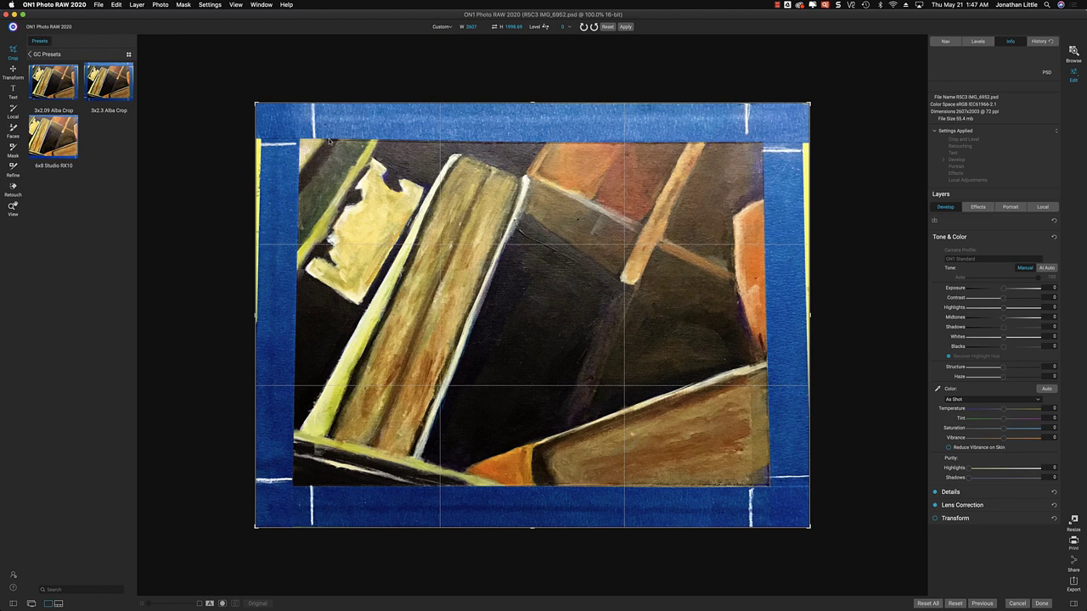
pyautogui.click(440, 28)
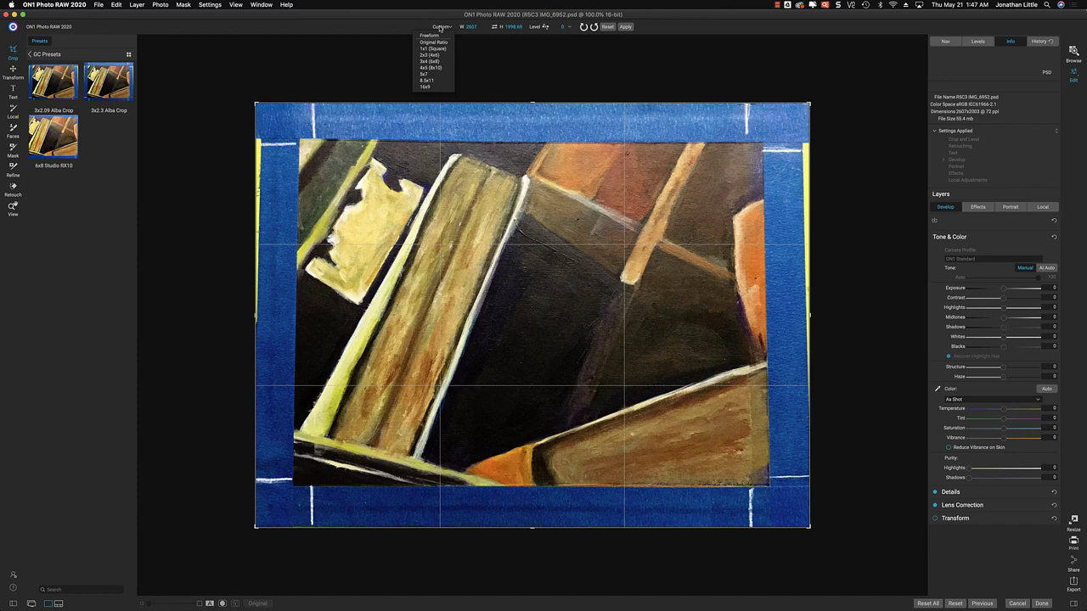
pyautogui.click(440, 55)
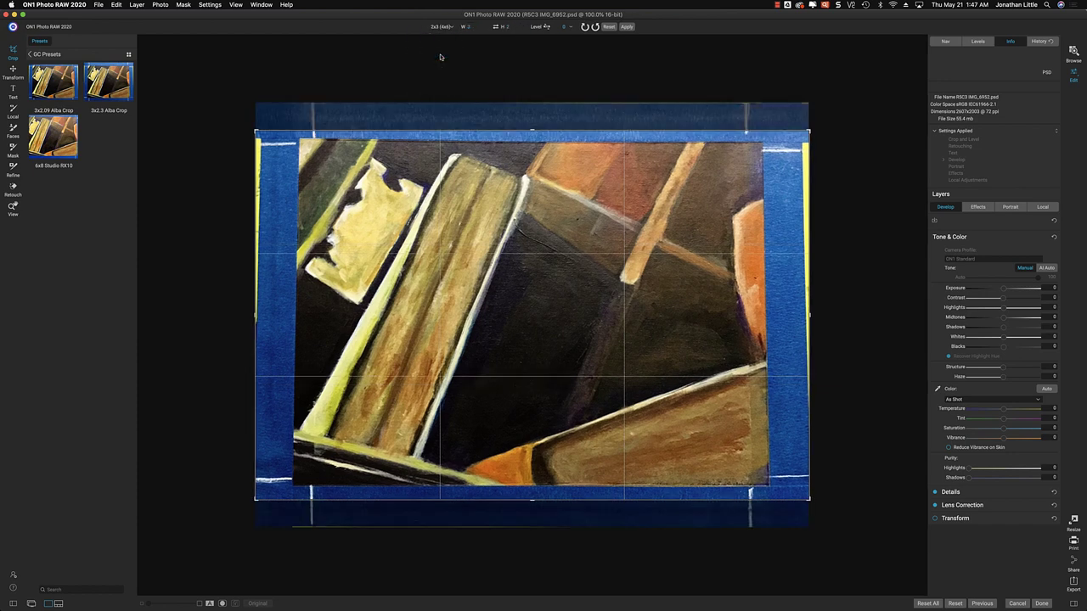
pyautogui.click(510, 26)
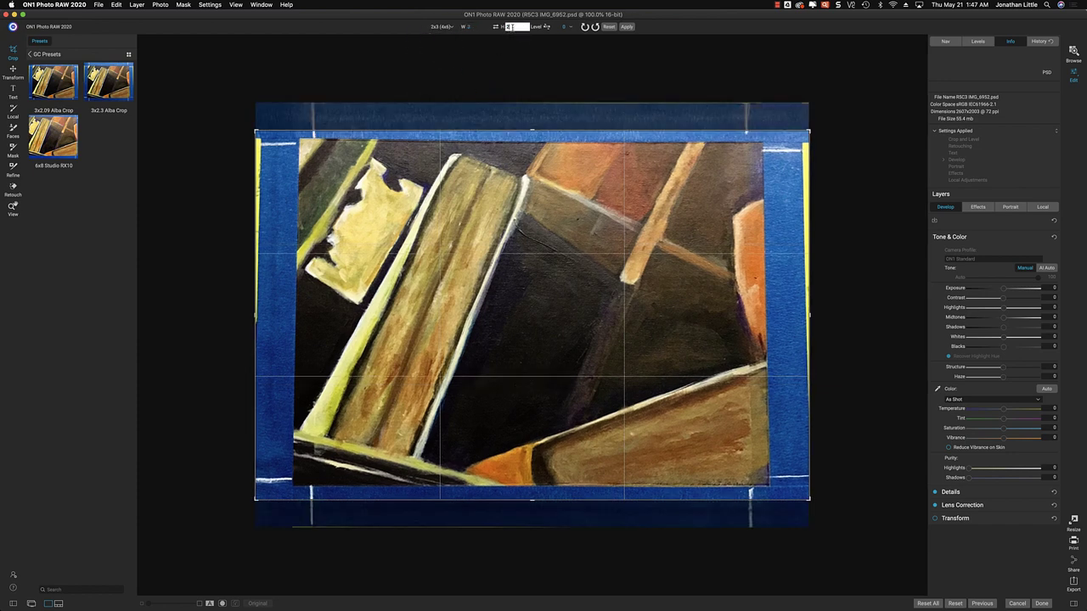
pyautogui.write('3')
pyautogui.press('Return')
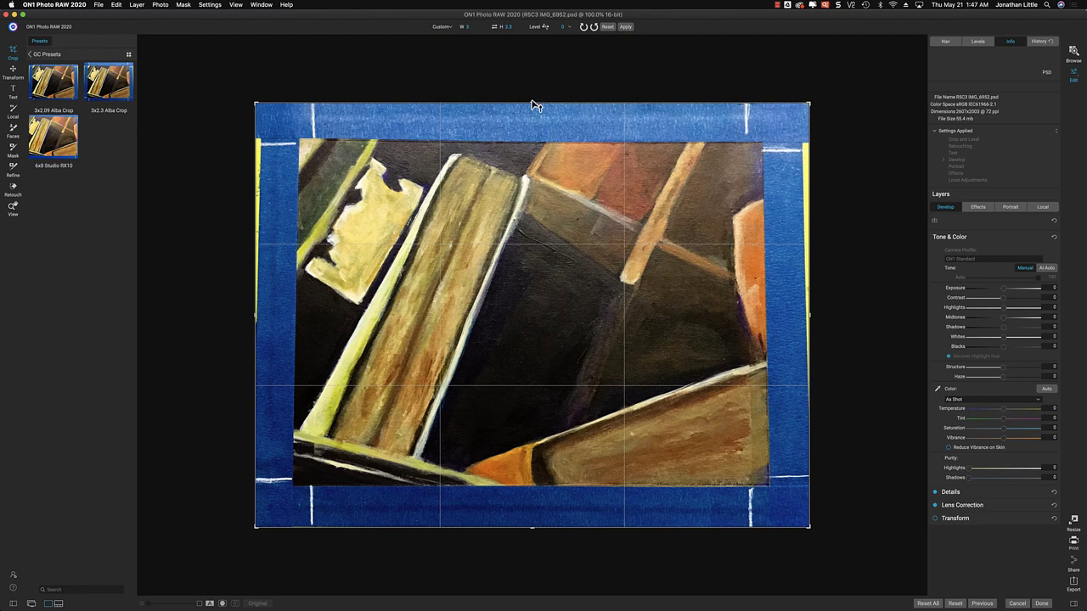
# Shrink the crop on R5C3 IMG_6952.psd and reposition the image so the blue tape border is excluded.
pyautogui.moveTo(533, 104); pyautogui.dragTo(545, 131)
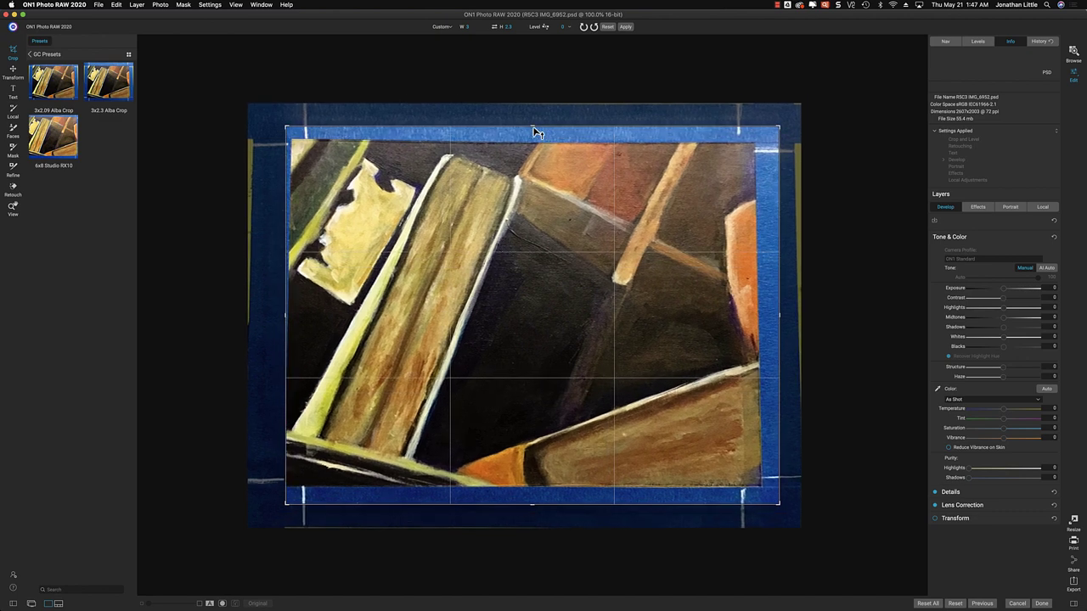
pyautogui.moveTo(534, 133); pyautogui.dragTo(535, 149)
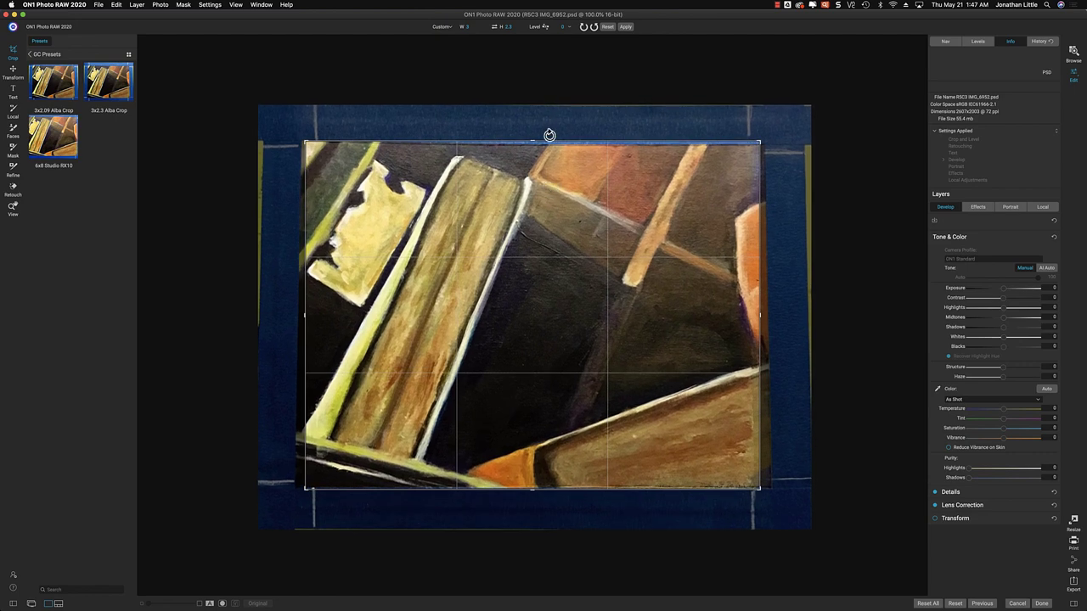
pyautogui.moveTo(535, 145); pyautogui.dragTo(535, 149)
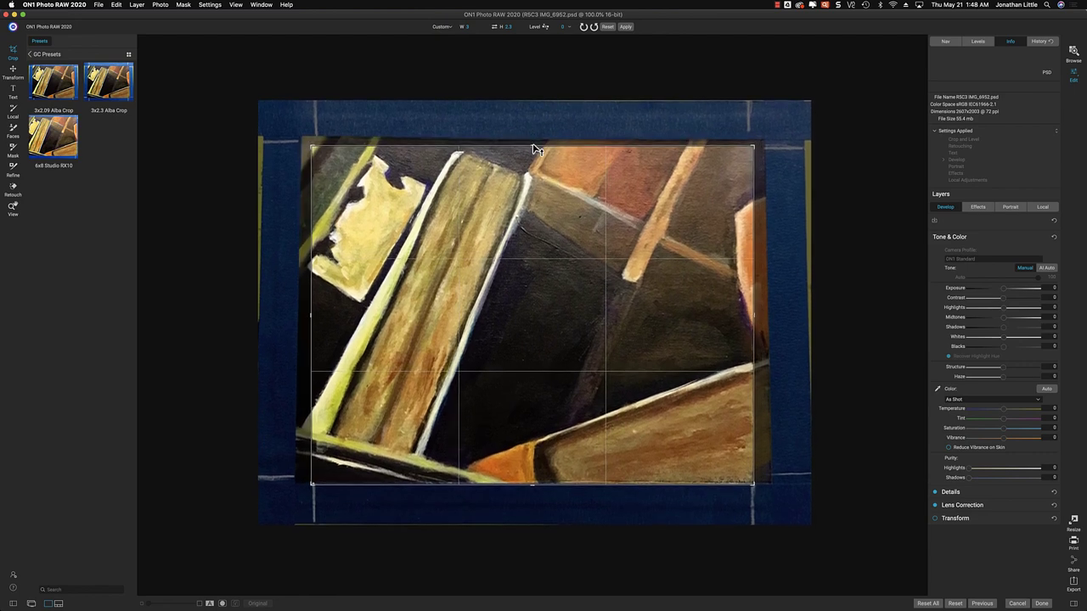
pyautogui.moveTo(534, 213); pyautogui.dragTo(531, 220)
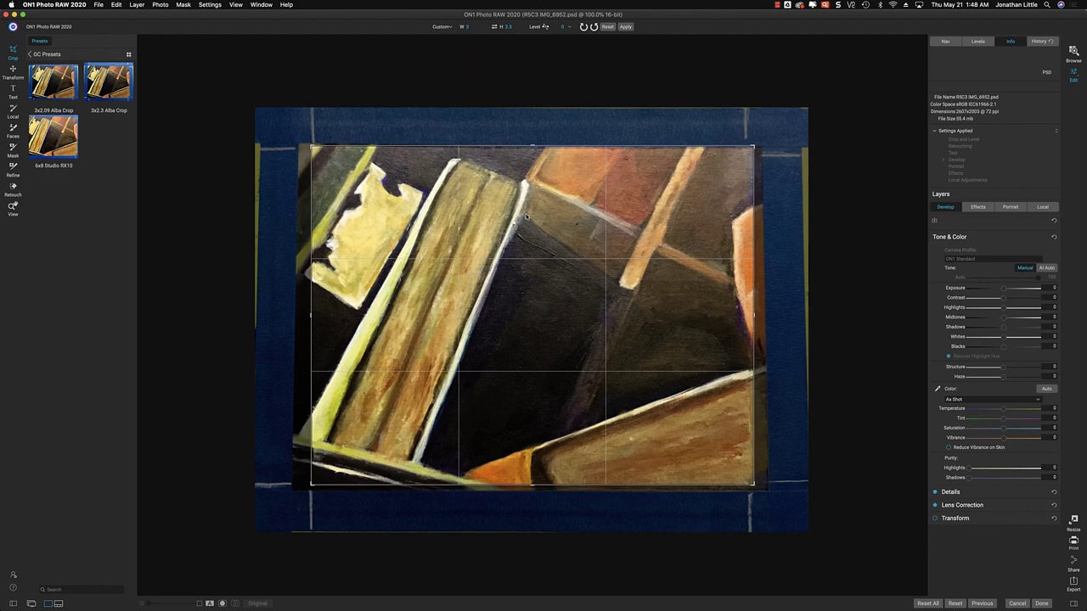
pyautogui.moveTo(532, 220); pyautogui.dragTo(534, 218)
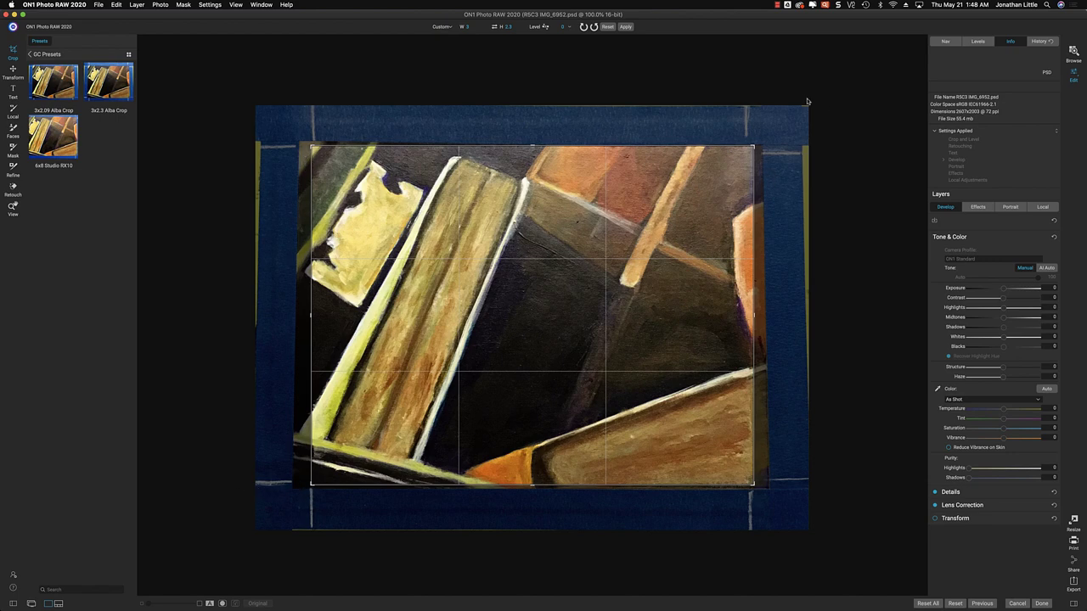
# Rotate R5C3 IMG_6952.psd slightly counterclockwise to straighten it, apply the crop, and return to the folder.
pyautogui.click(767, 149)
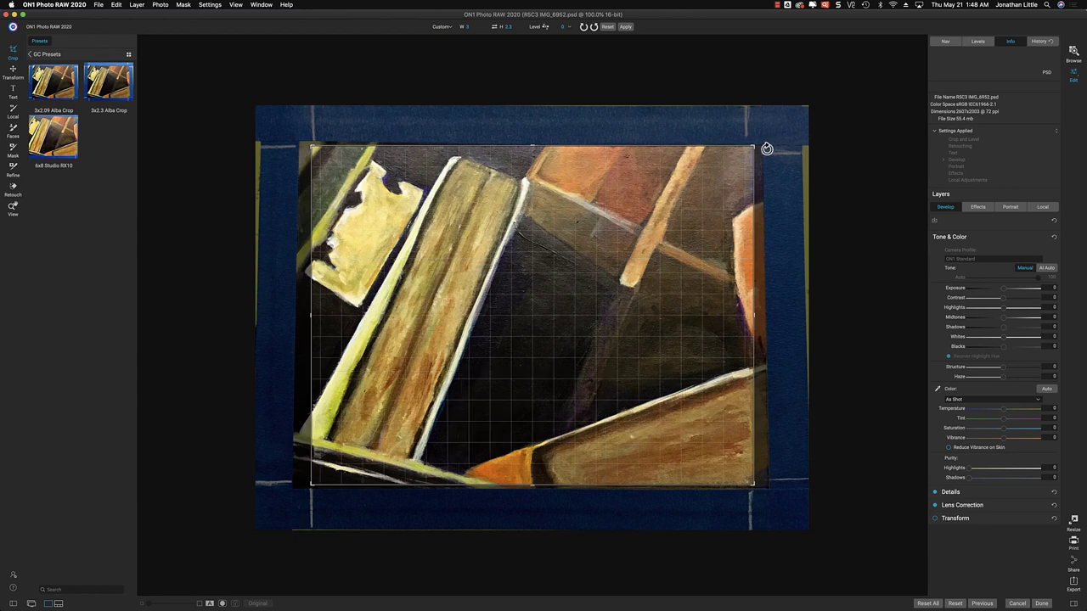
pyautogui.moveTo(767, 149); pyautogui.dragTo(766, 147)
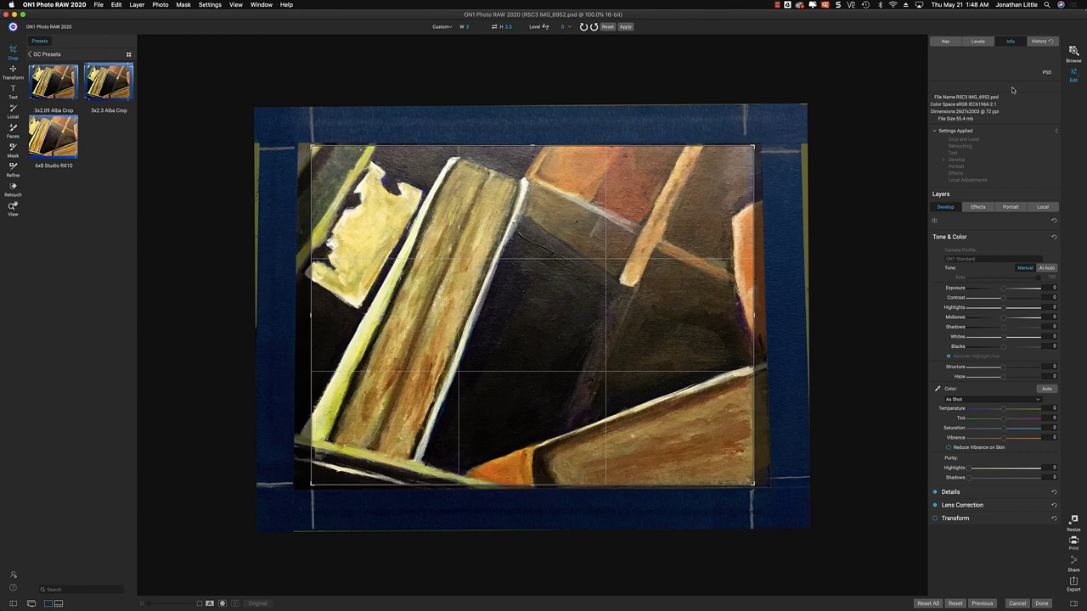
pyautogui.click(629, 26)
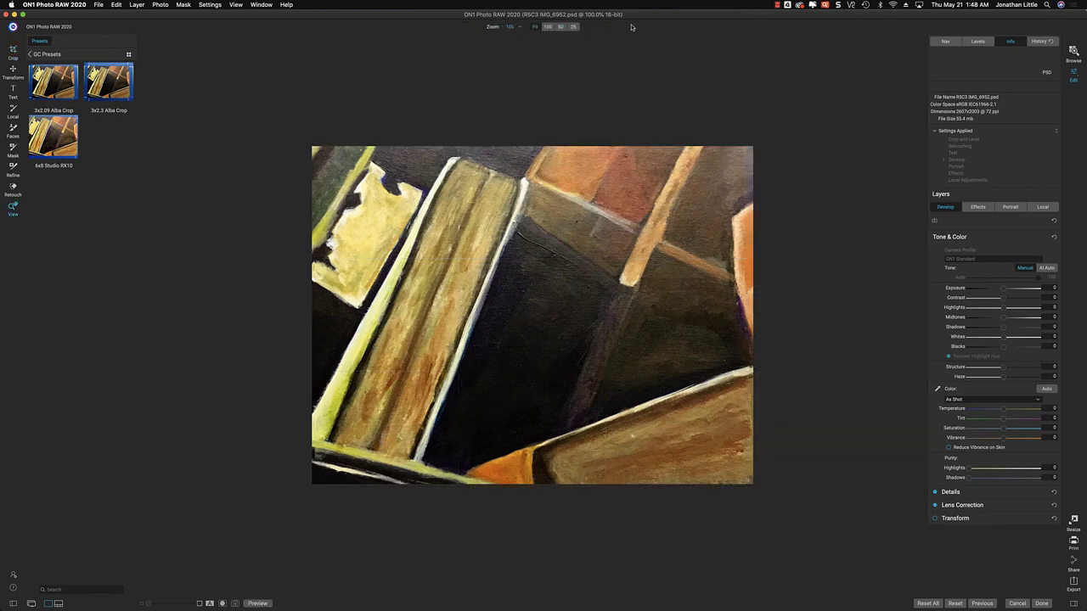
pyautogui.click(1074, 51)
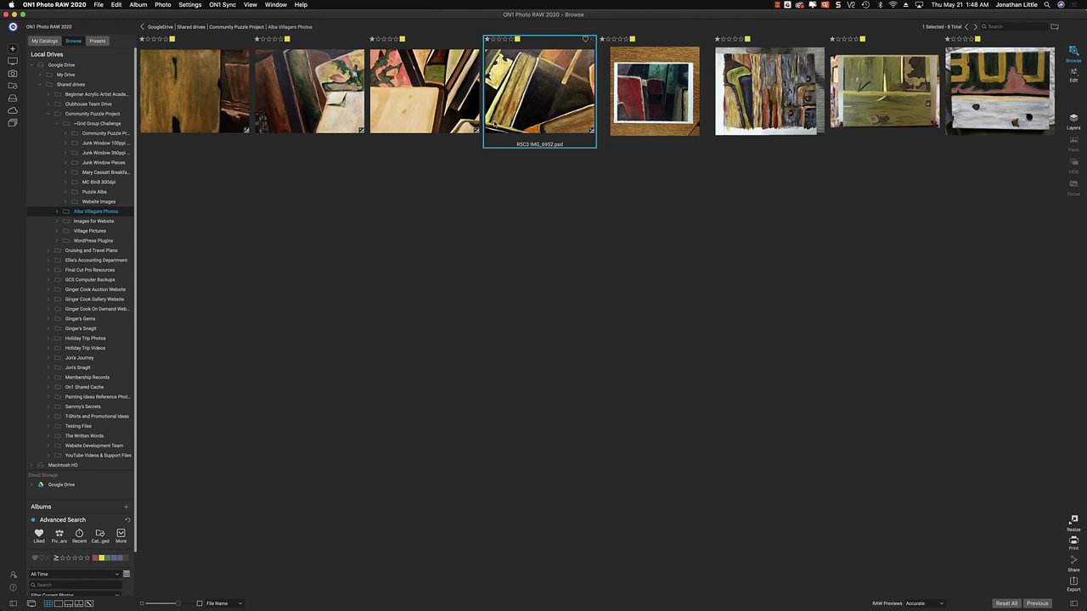
# Open R5C4 Phone camera puzzle.jpg for editing and set its crop ratio to 3 by 2.3, starting from the 2x3 preset.
pyautogui.click(650, 99)
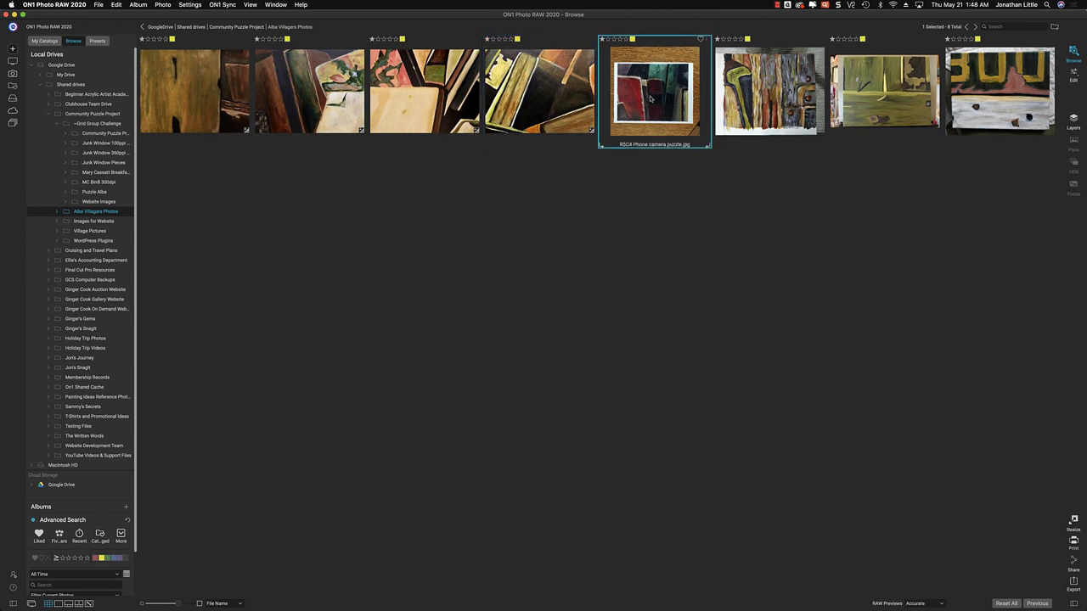
pyautogui.click(1074, 74)
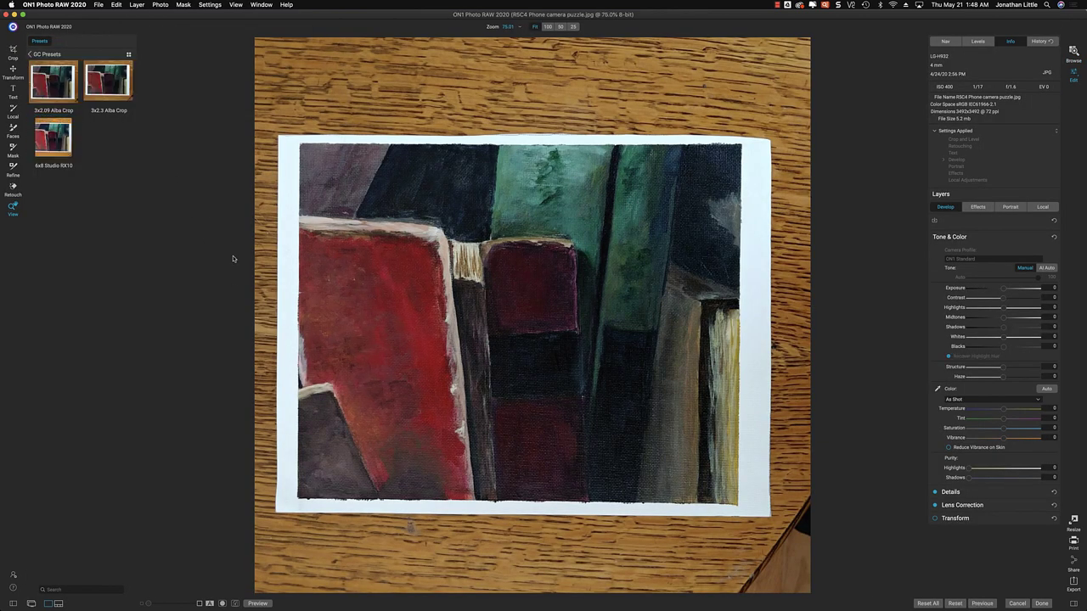
pyautogui.click(13, 56)
pyautogui.click(441, 28)
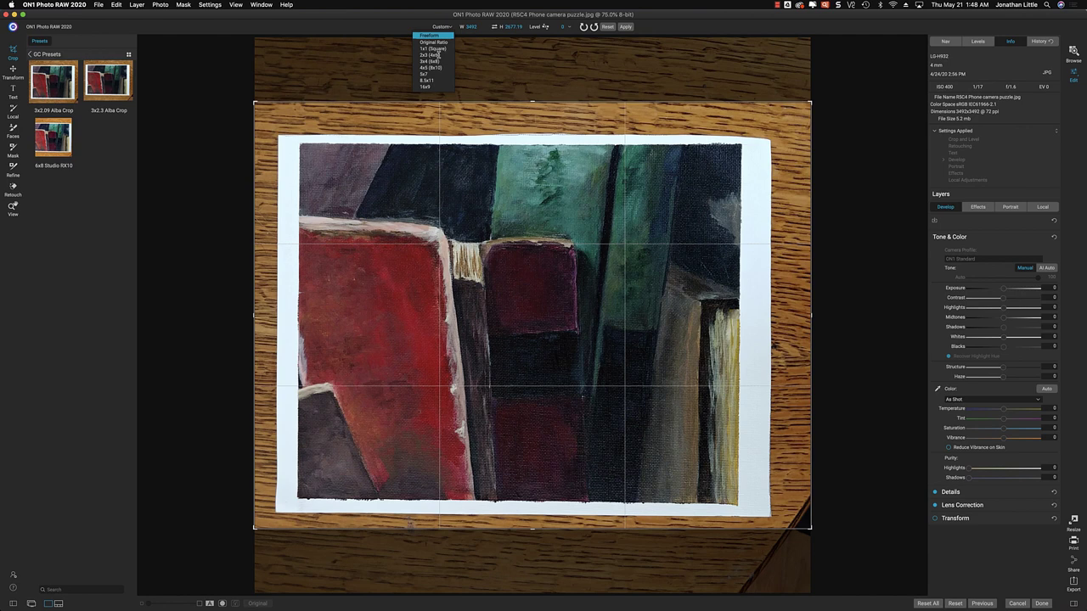
pyautogui.click(433, 54)
pyautogui.click(441, 27)
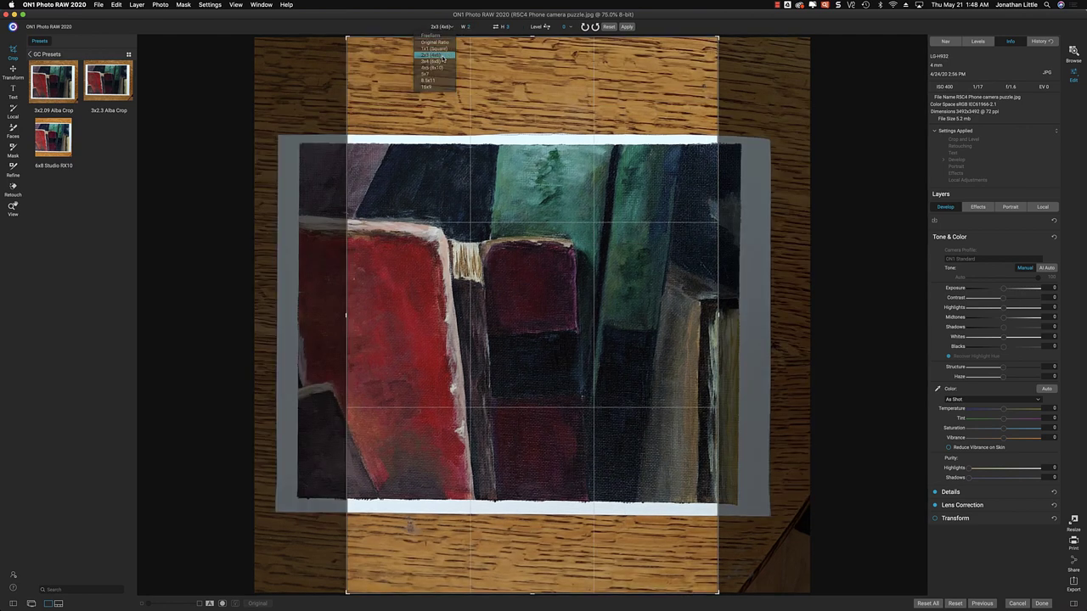
pyautogui.click(441, 56)
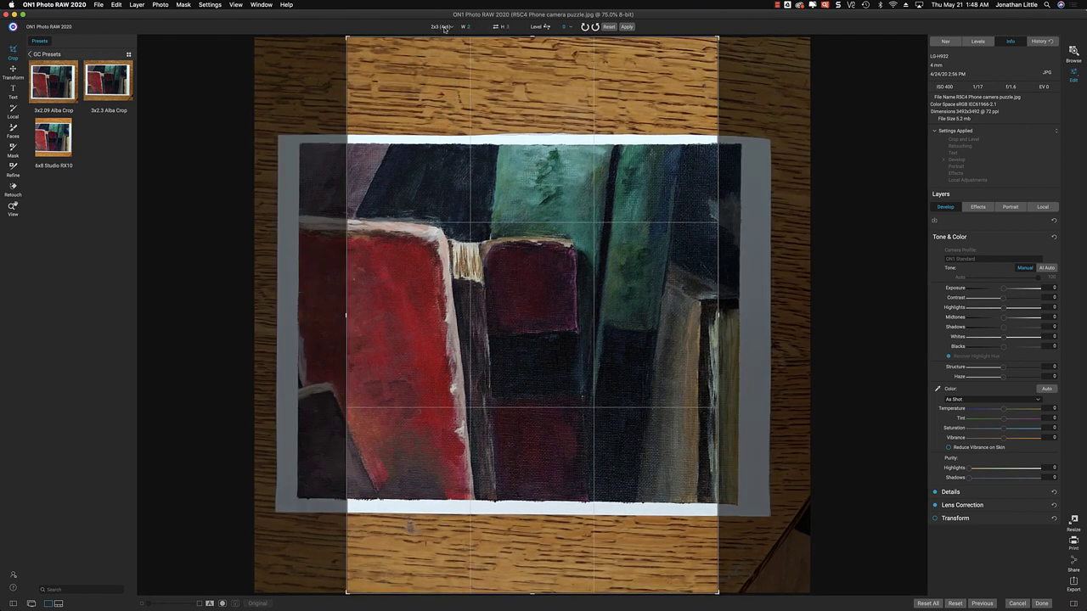
pyautogui.click(510, 26)
pyautogui.write('42')
pyautogui.write('.3')
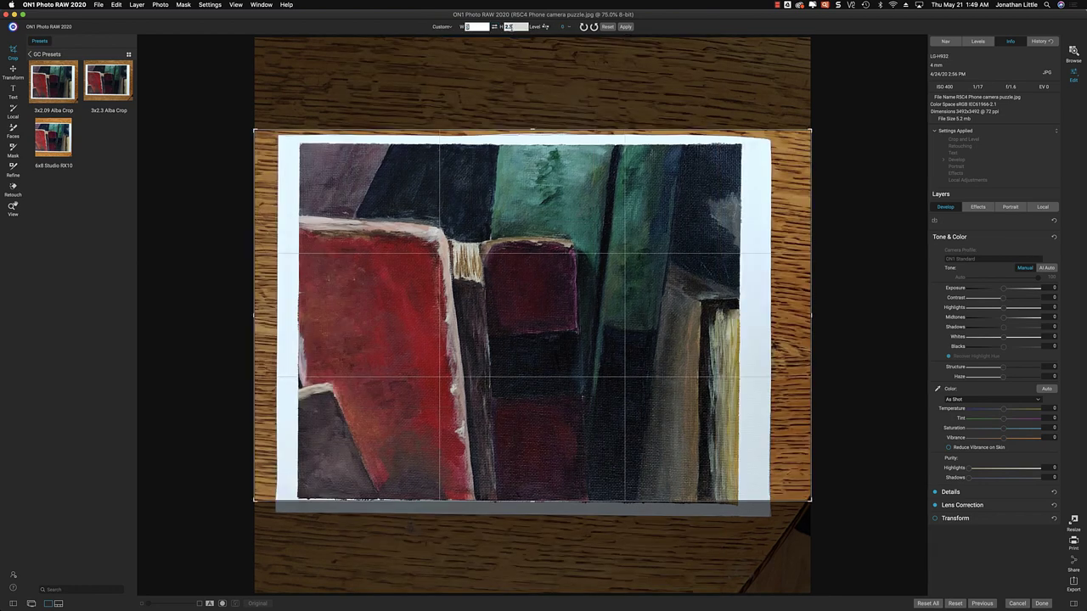
pyautogui.press('Return')
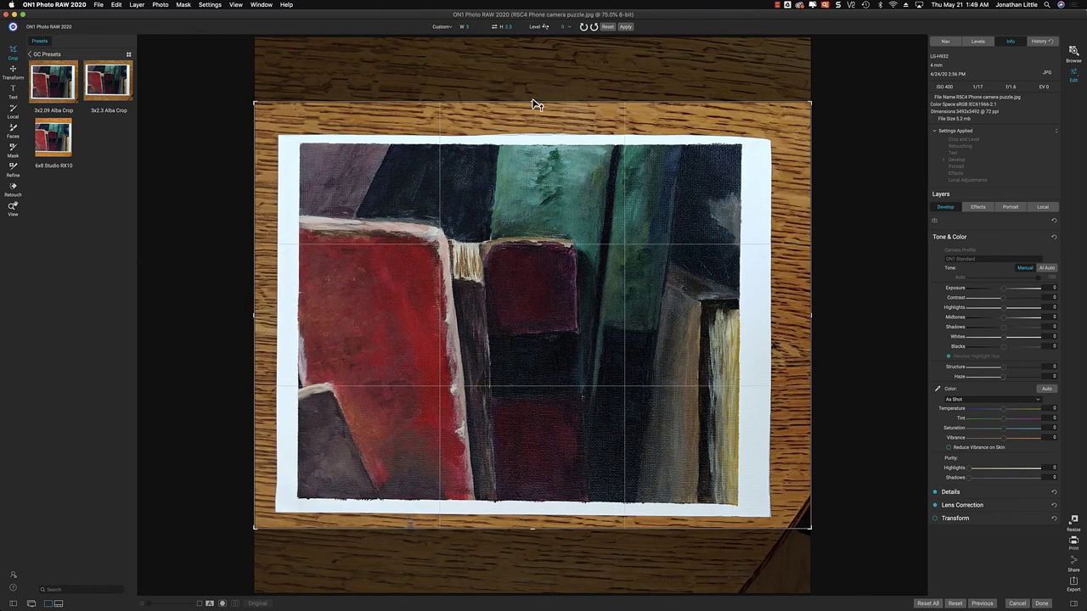
# Shrink the crop on R5C4 Phone camera puzzle.jpg and reposition the image to exclude the white border, then apply the crop and return to the folder.
pyautogui.moveTo(534, 105); pyautogui.dragTo(529, 175)
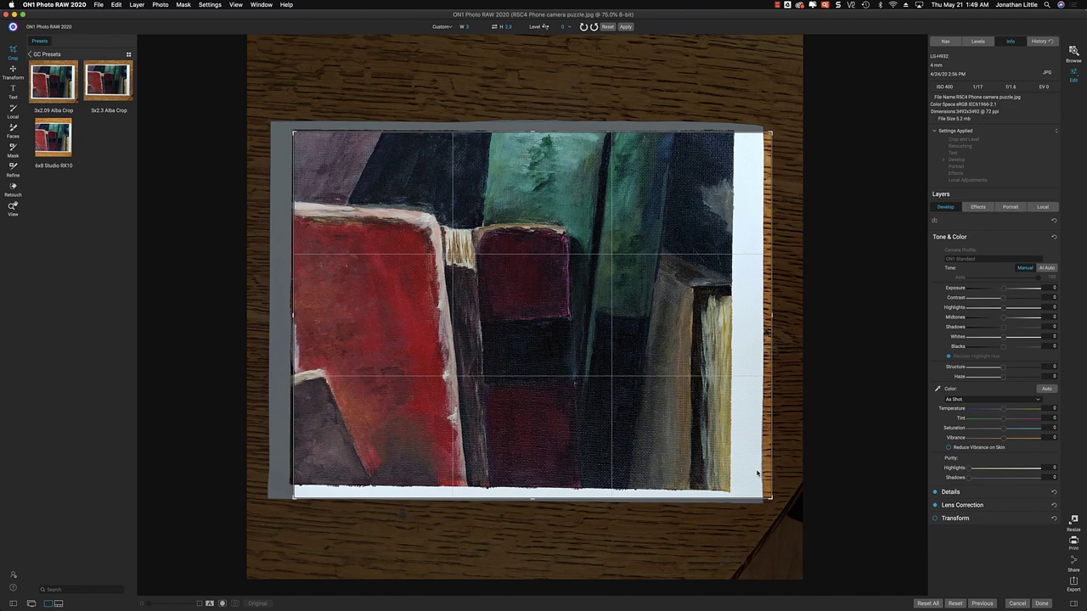
pyautogui.moveTo(771, 502); pyautogui.dragTo(754, 487)
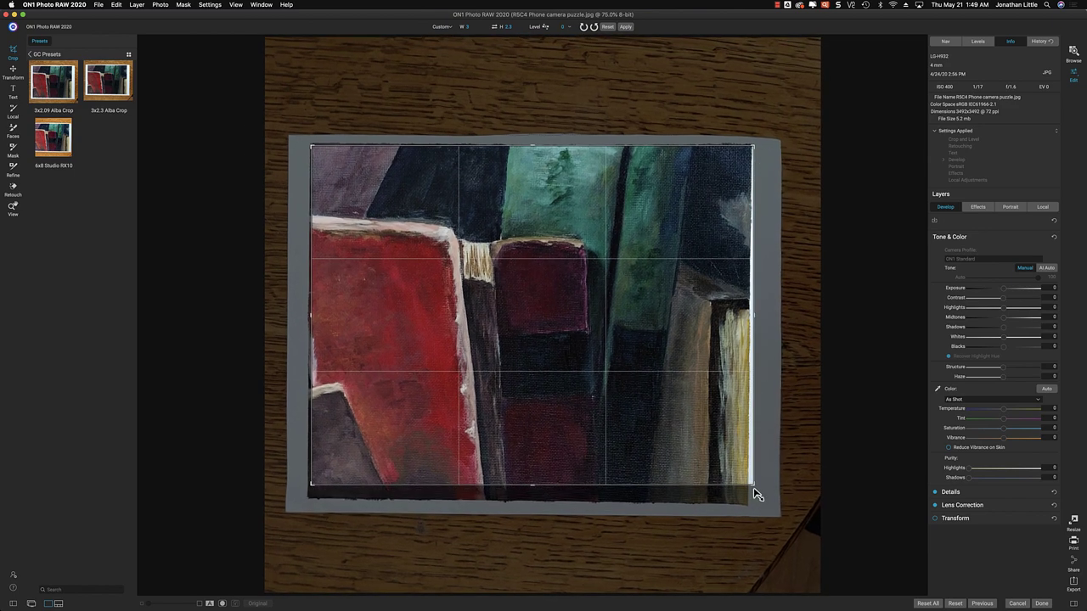
pyautogui.moveTo(702, 456); pyautogui.dragTo(704, 451)
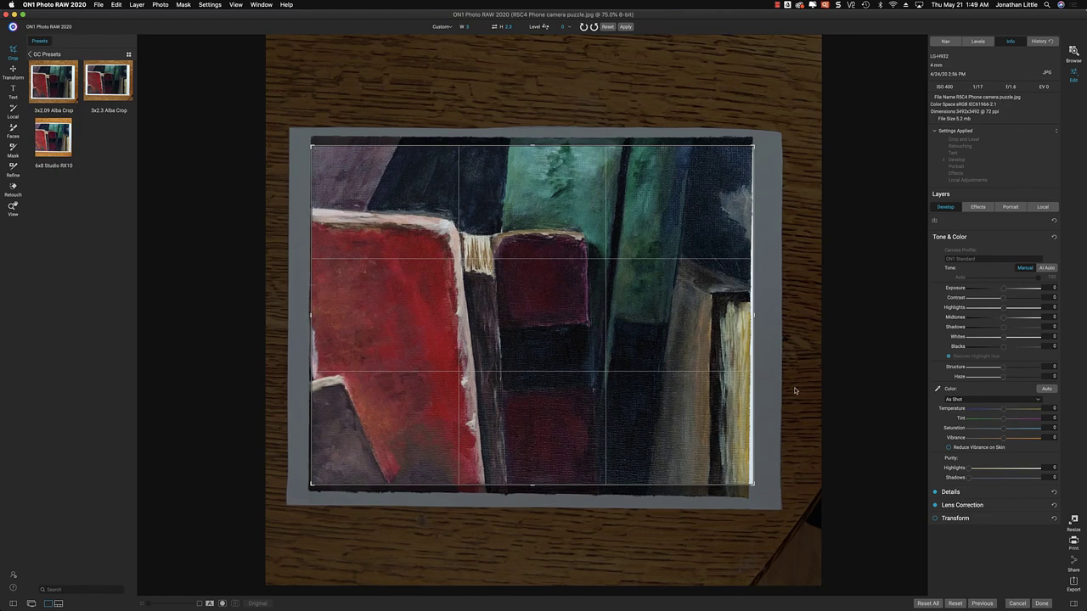
pyautogui.moveTo(754, 320); pyautogui.dragTo(751, 316)
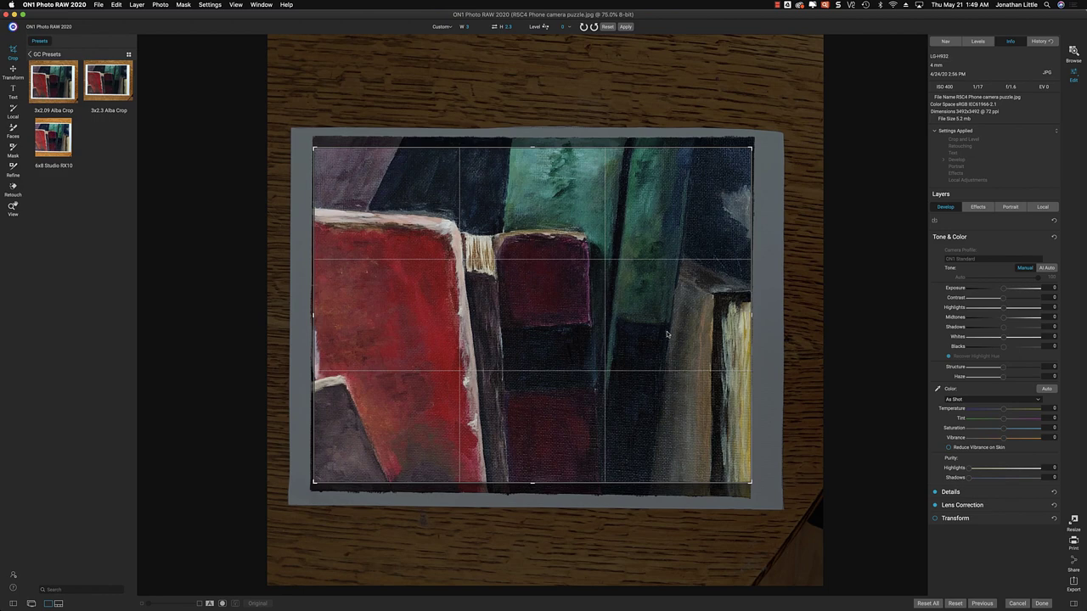
pyautogui.click(626, 27)
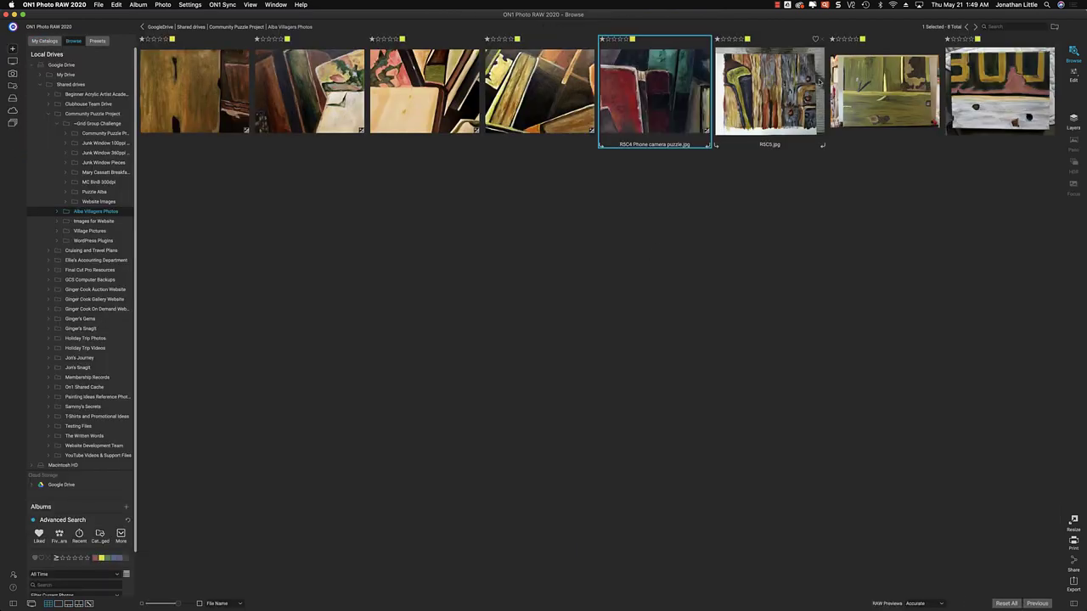
# Open R5C5.jpg for editing and set its crop ratio to 3 by 2.3, starting from the 2x3 preset.
pyautogui.click(769, 128)
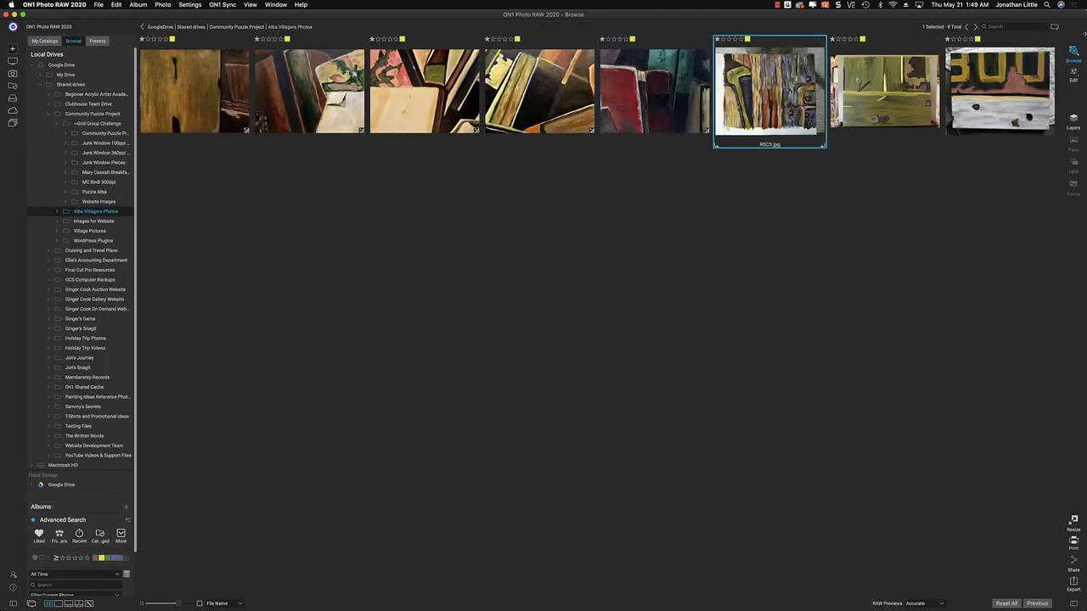
pyautogui.click(1073, 73)
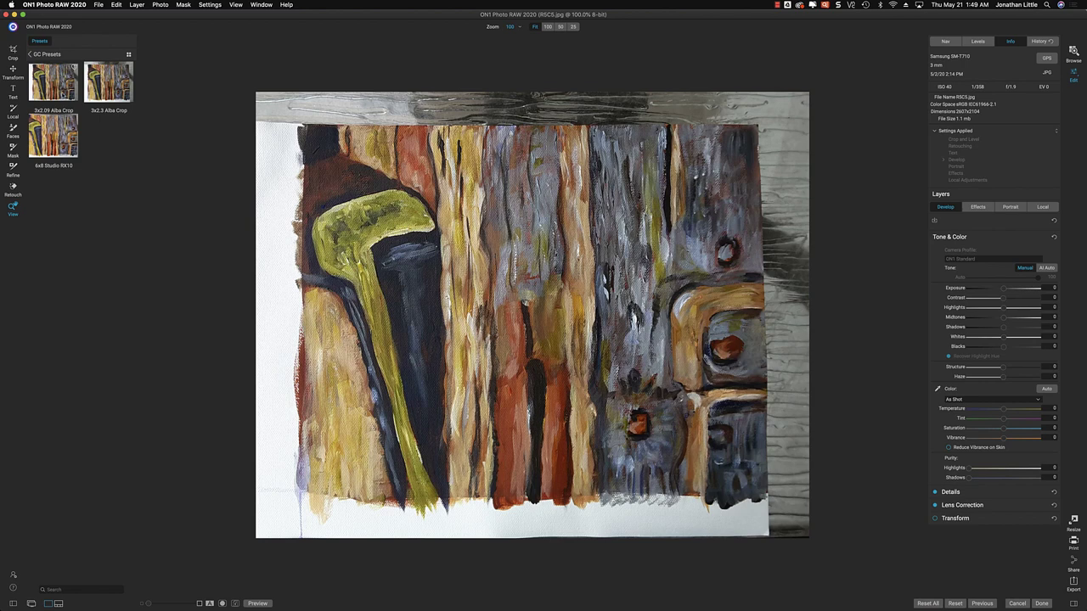
pyautogui.click(12, 53)
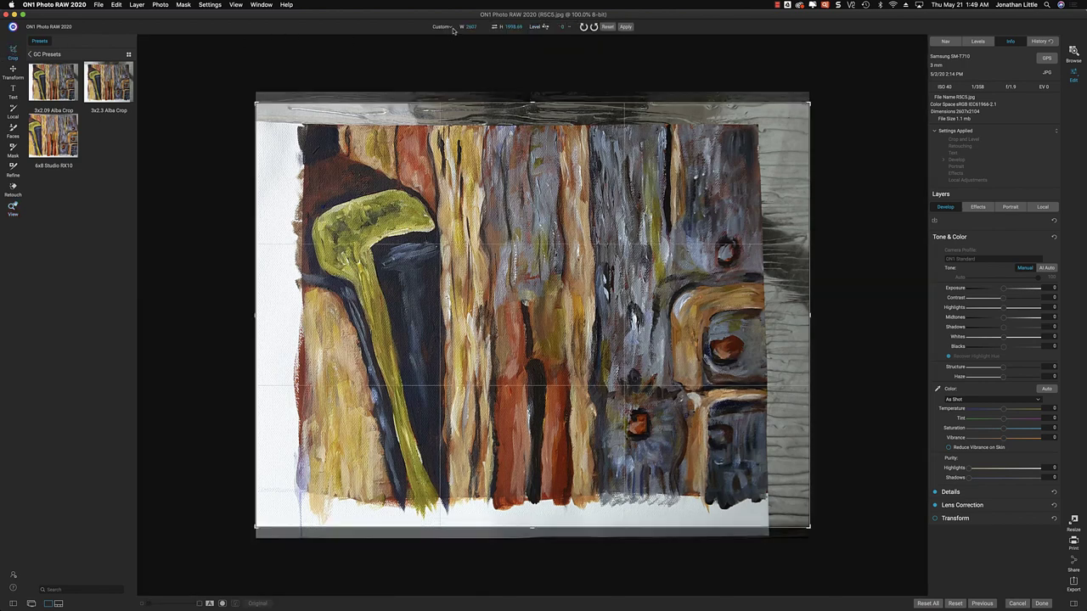
pyautogui.click(448, 27)
pyautogui.click(431, 54)
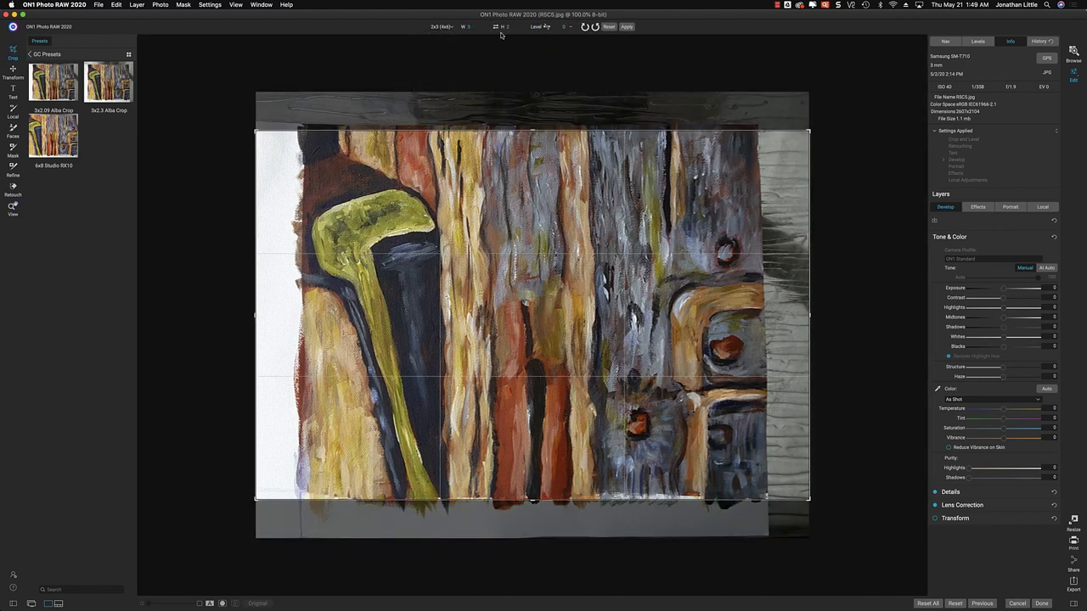
pyautogui.click(513, 26)
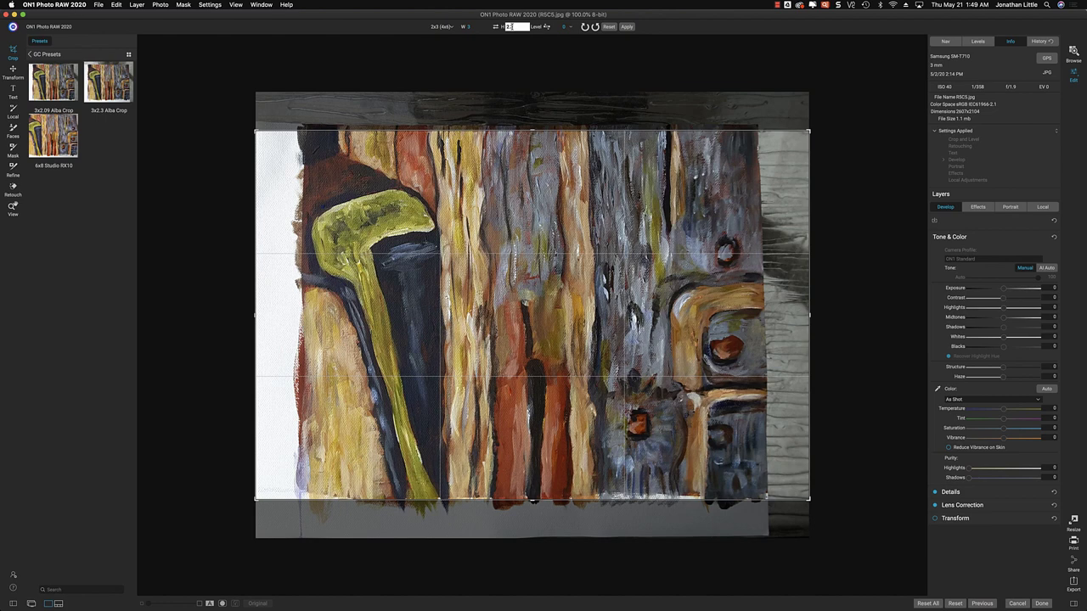
pyautogui.press('Return')
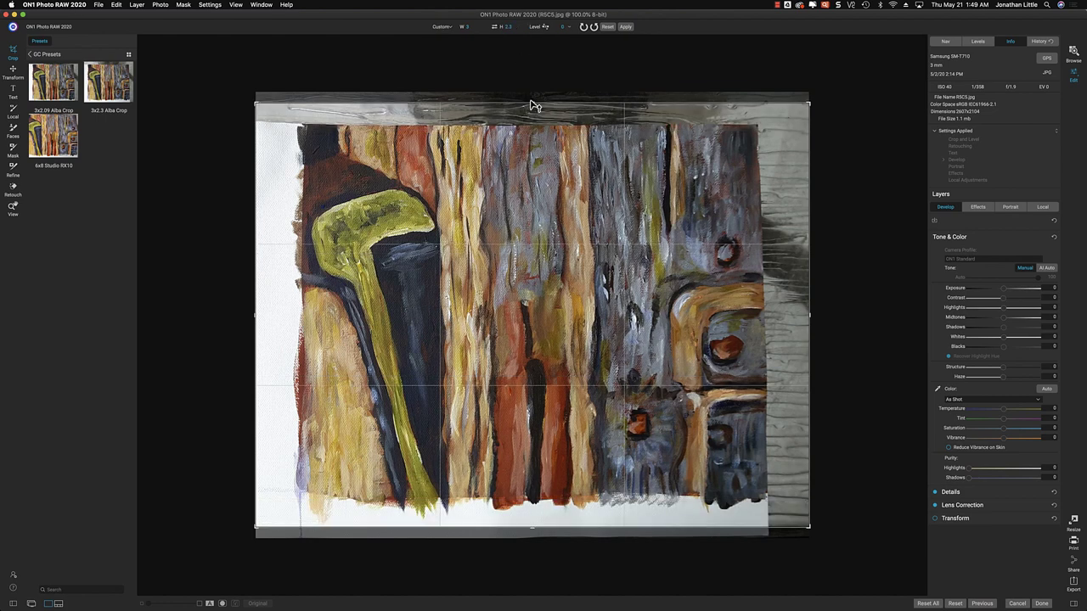
# Fit the crop on R5C5.jpg inside the painted area, excluding the ragged white edges, apply it, and return to the folder.
pyautogui.moveTo(533, 108); pyautogui.dragTo(533, 138)
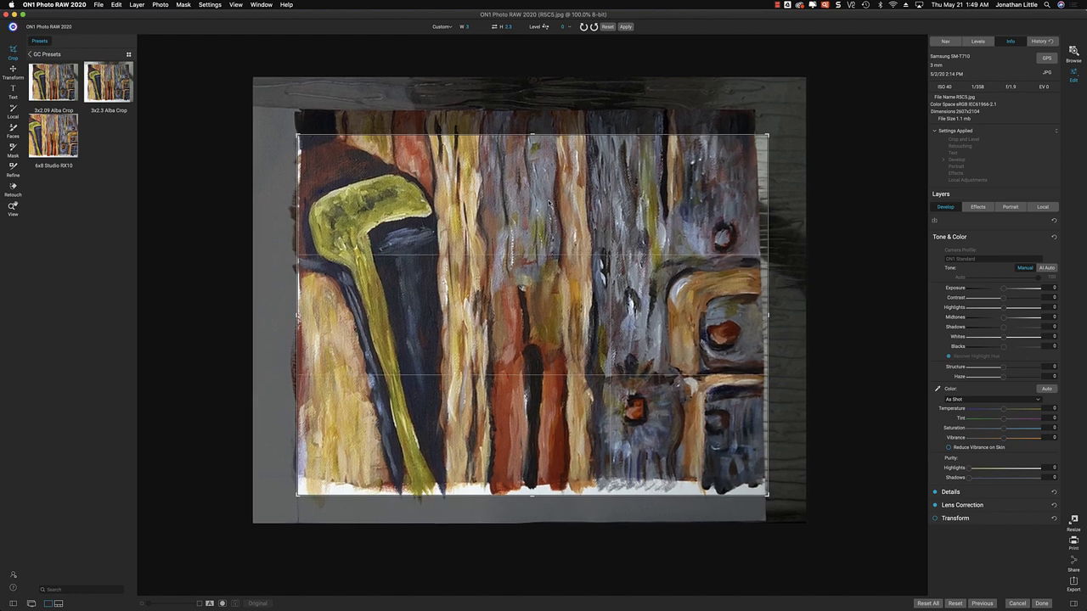
pyautogui.moveTo(555, 208); pyautogui.dragTo(553, 226)
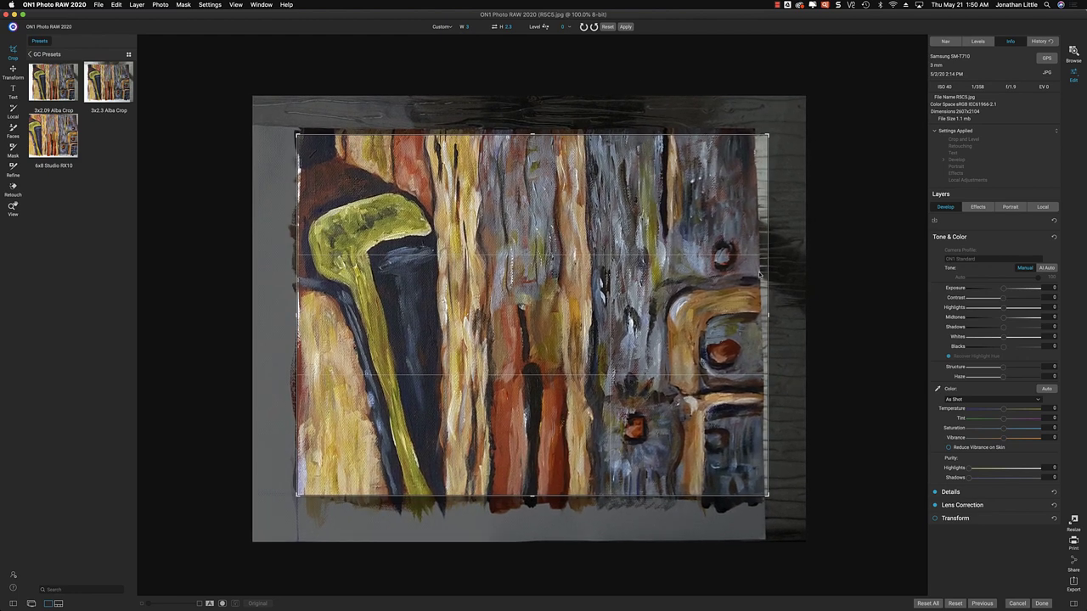
pyautogui.moveTo(771, 316); pyautogui.dragTo(768, 321)
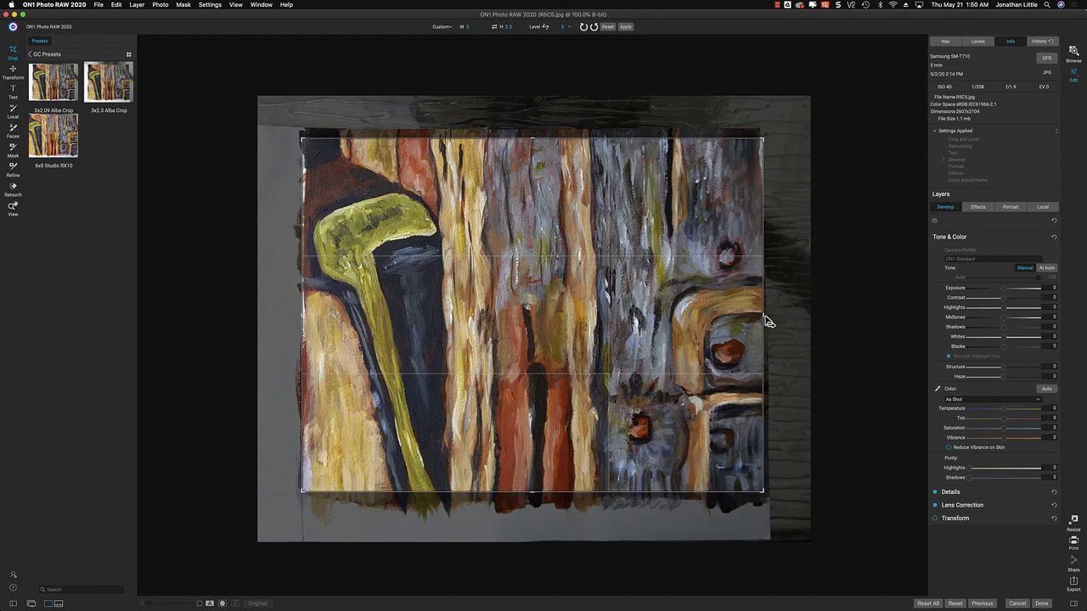
pyautogui.moveTo(767, 321); pyautogui.dragTo(767, 323)
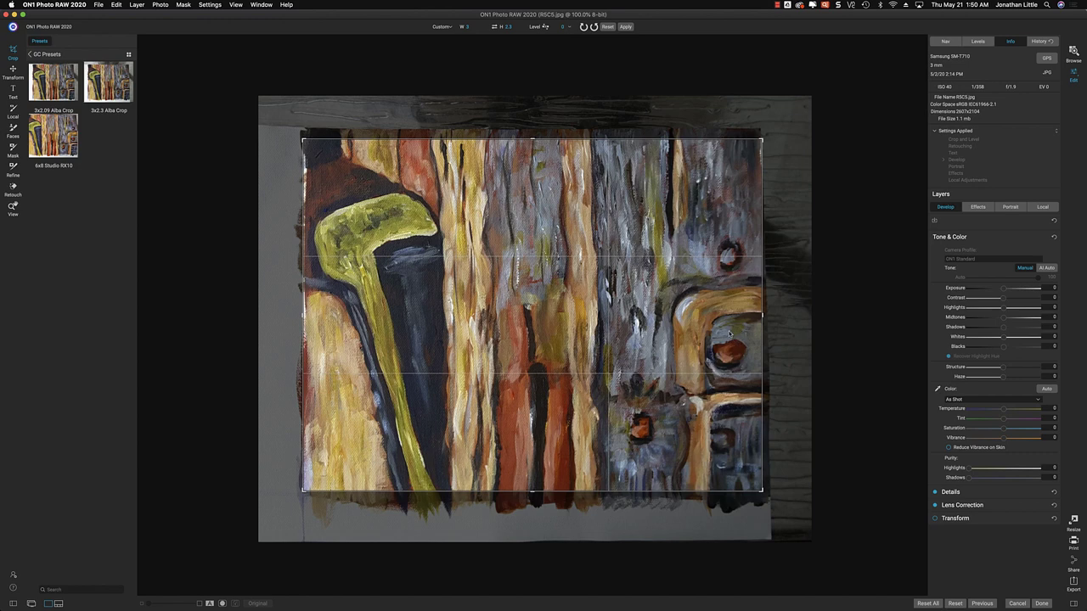
pyautogui.click(626, 26)
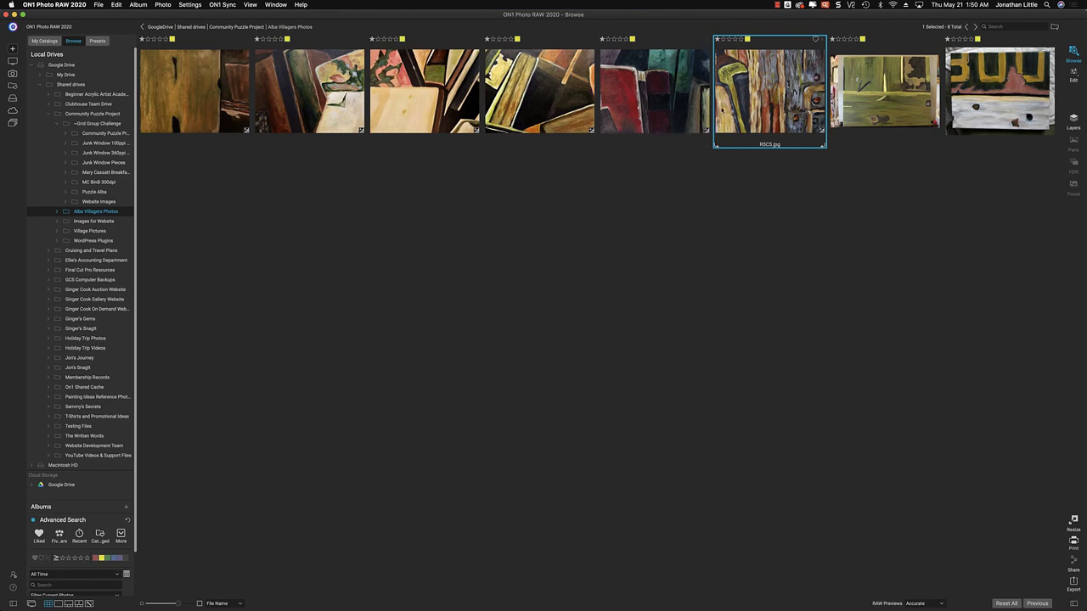
# Open R5C6.jpg for editing and set its crop ratio to 3 by 2.3, starting from the 2x3 preset.
pyautogui.click(878, 84)
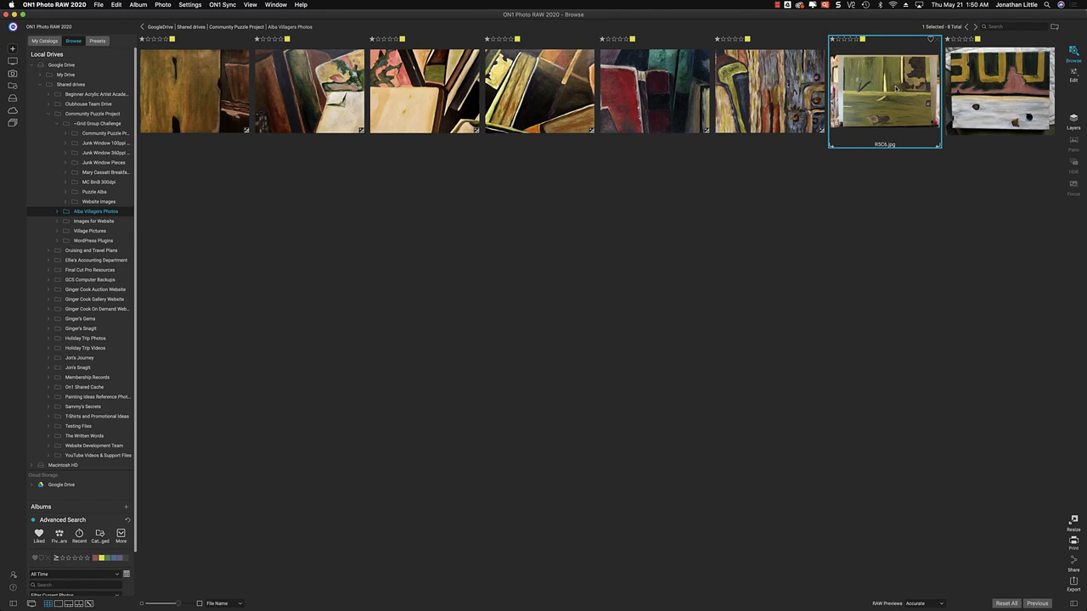
pyautogui.click(1074, 73)
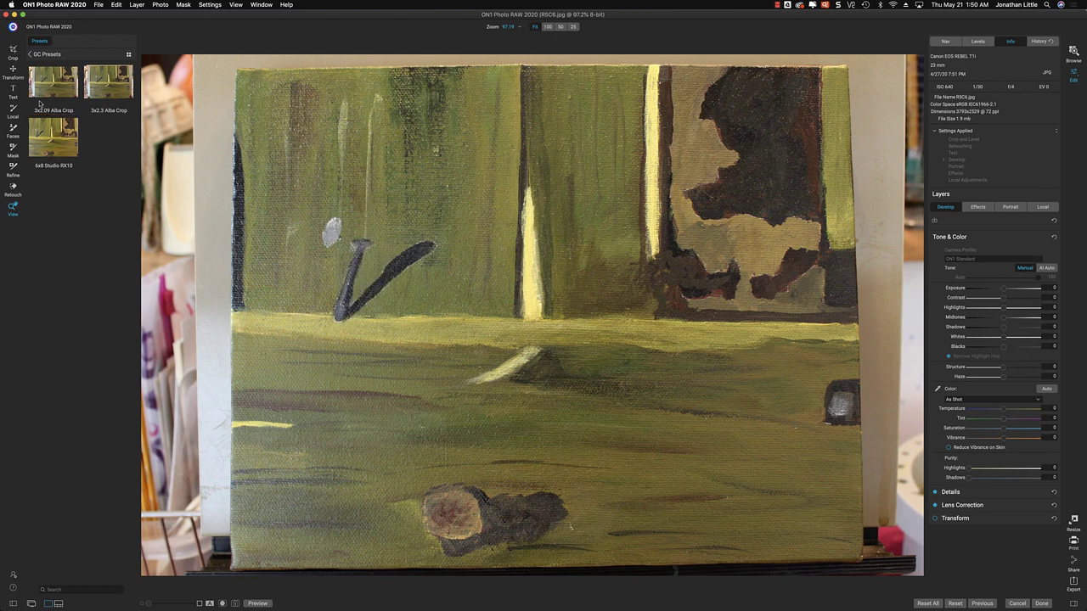
pyautogui.click(12, 51)
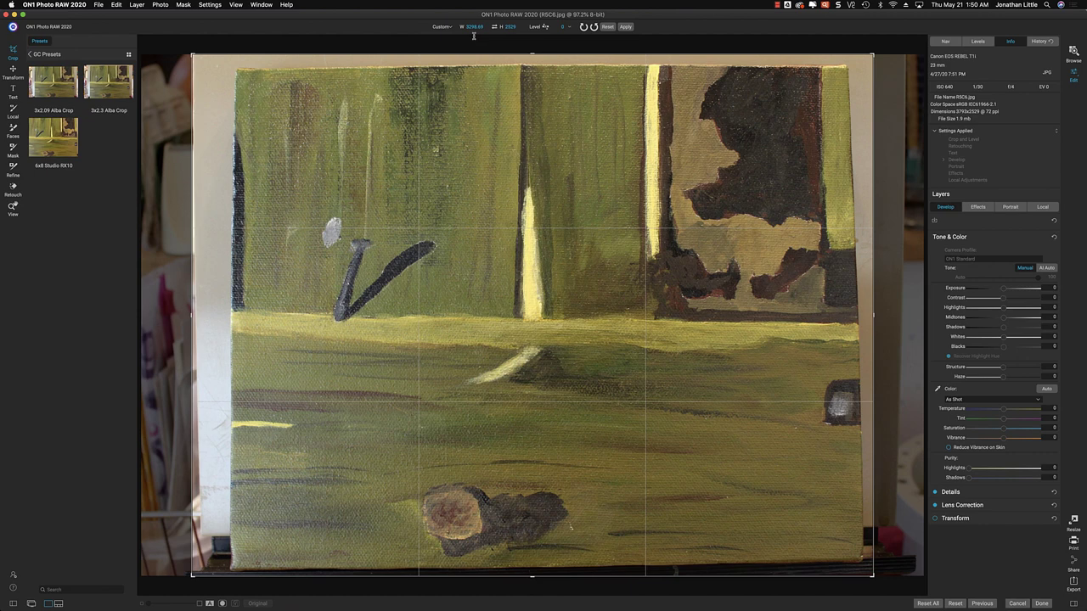
pyautogui.click(444, 28)
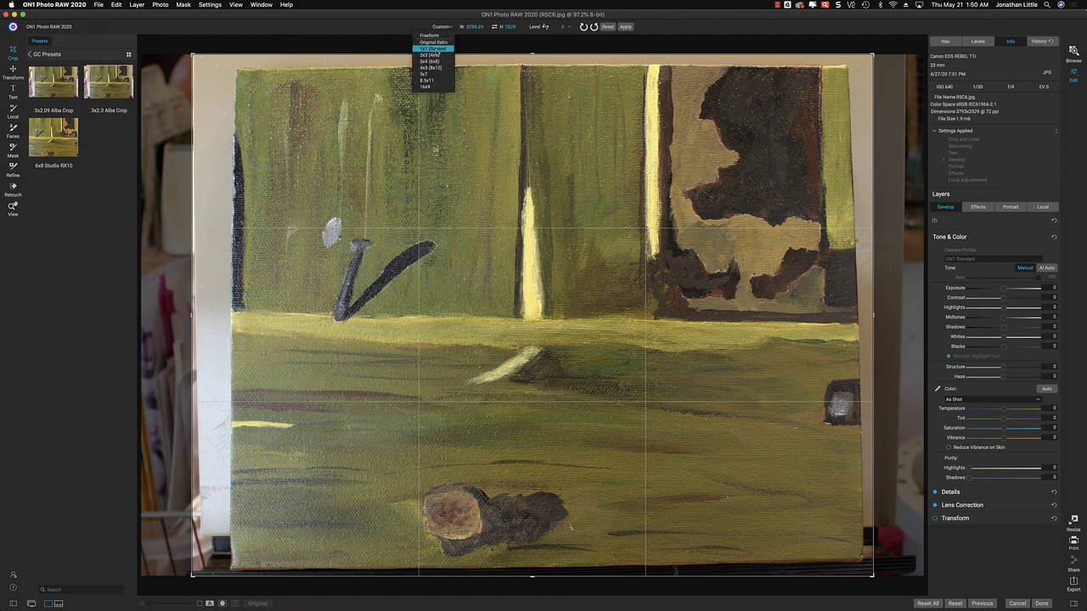
pyautogui.click(432, 55)
pyautogui.click(516, 26)
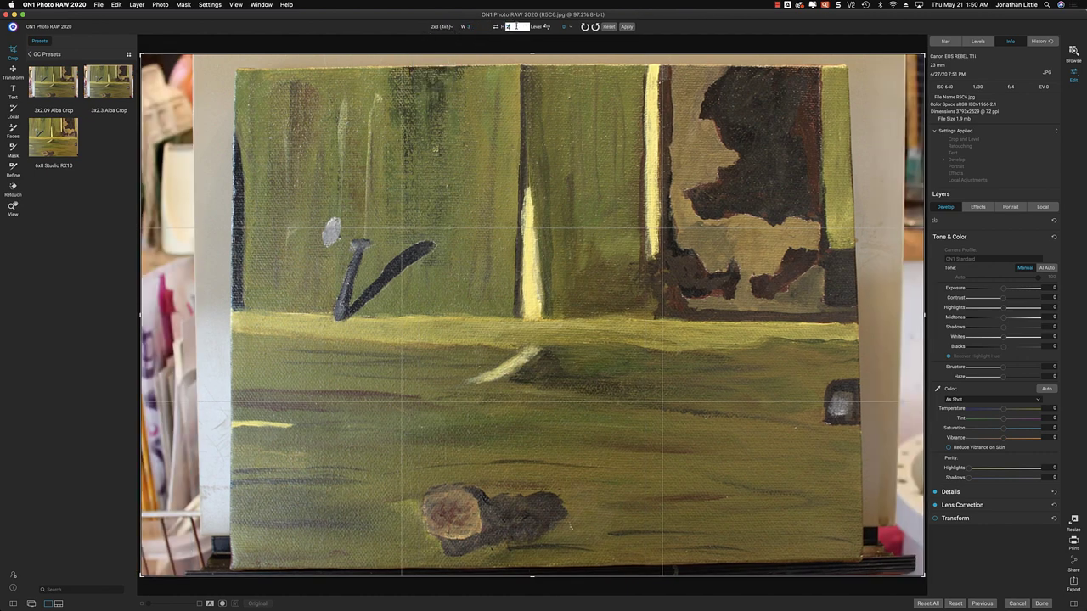
pyautogui.write('2.3')
pyautogui.press('Return')
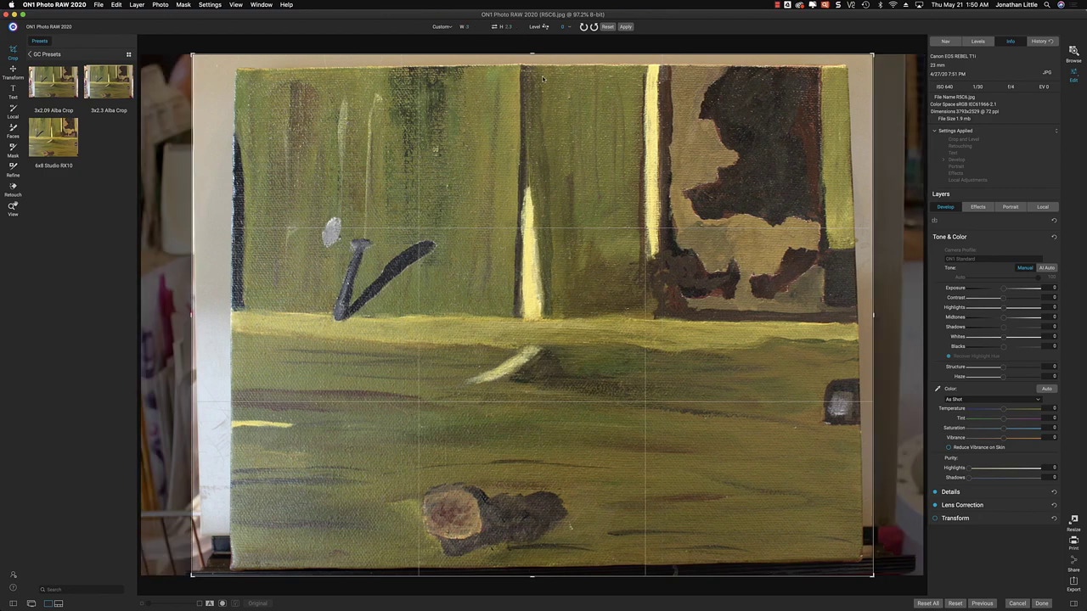
# Shrink and position the crop on R5C6.jpg within the canvas edges, apply it, and return to the folder.
pyautogui.moveTo(531, 57); pyautogui.dragTo(537, 102)
pyautogui.moveTo(546, 142); pyautogui.dragTo(529, 171)
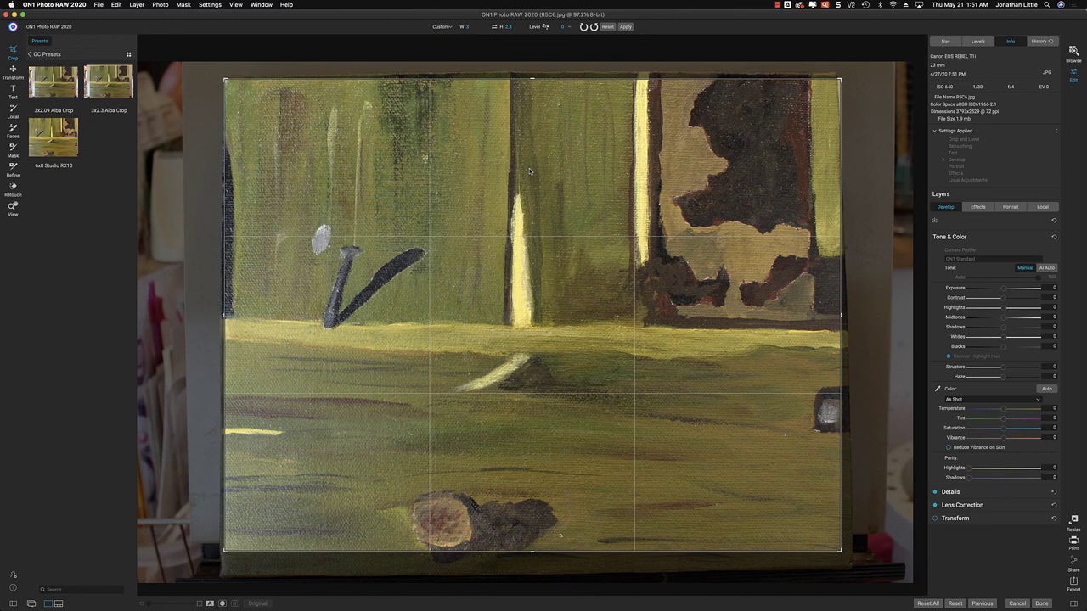
pyautogui.moveTo(529, 232); pyautogui.dragTo(531, 225)
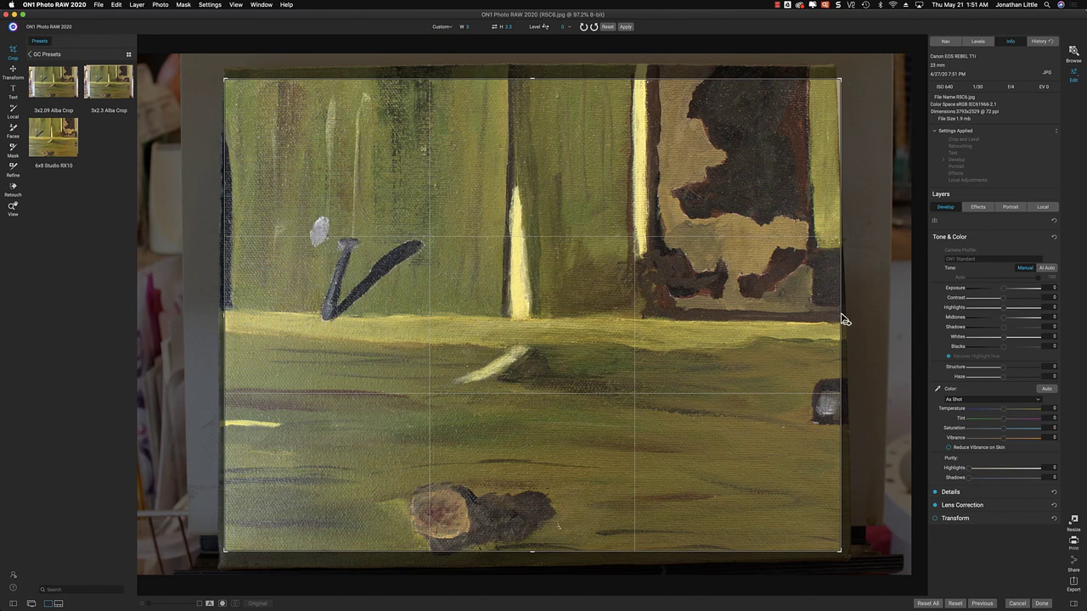
pyautogui.moveTo(842, 316); pyautogui.dragTo(841, 321)
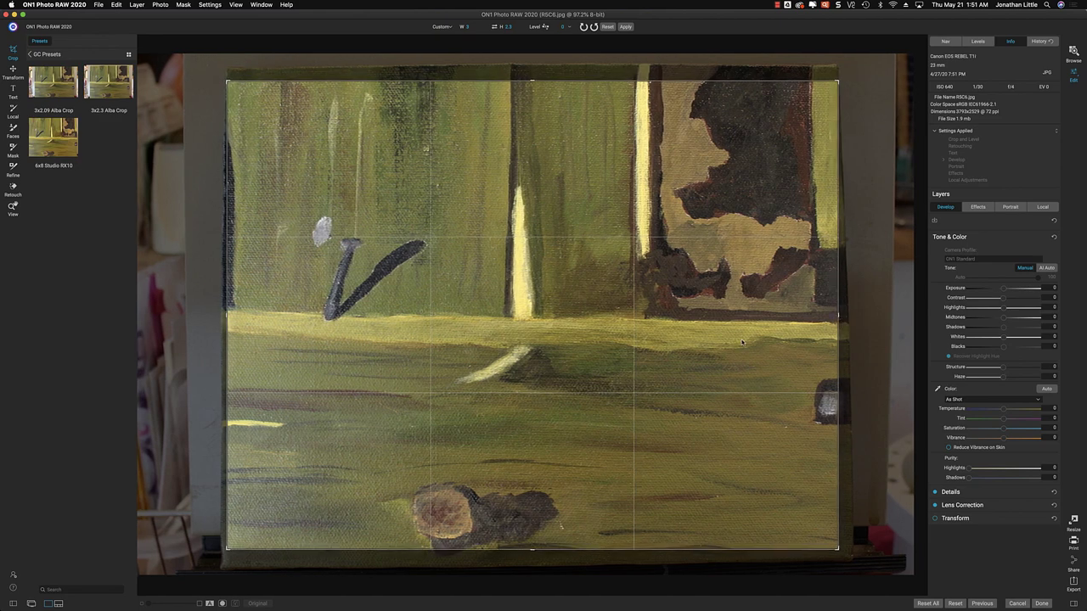
pyautogui.moveTo(747, 347); pyautogui.dragTo(746, 337)
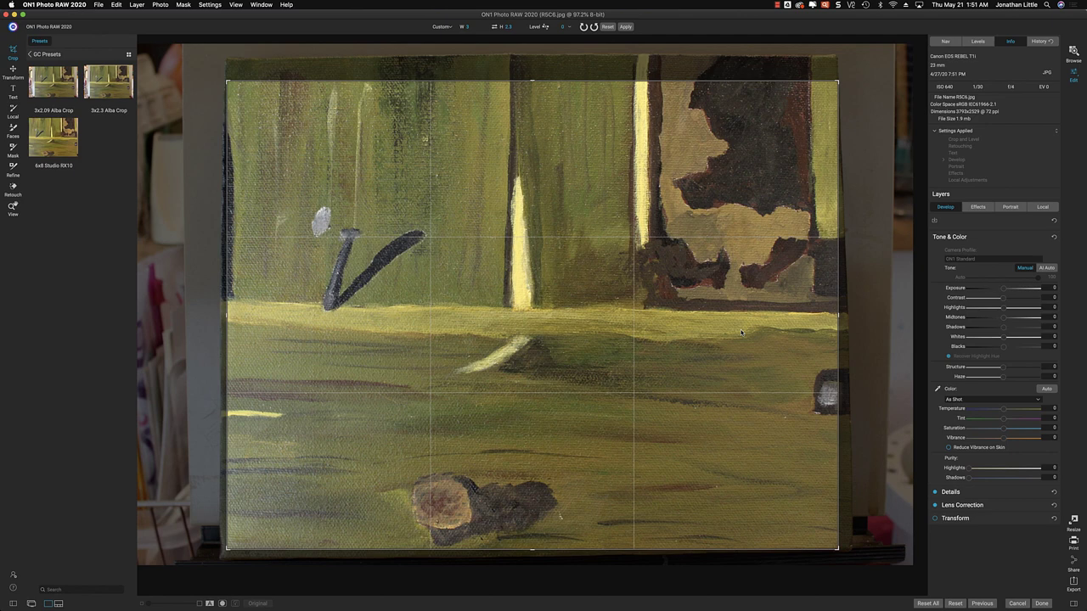
pyautogui.moveTo(742, 333); pyautogui.dragTo(747, 347)
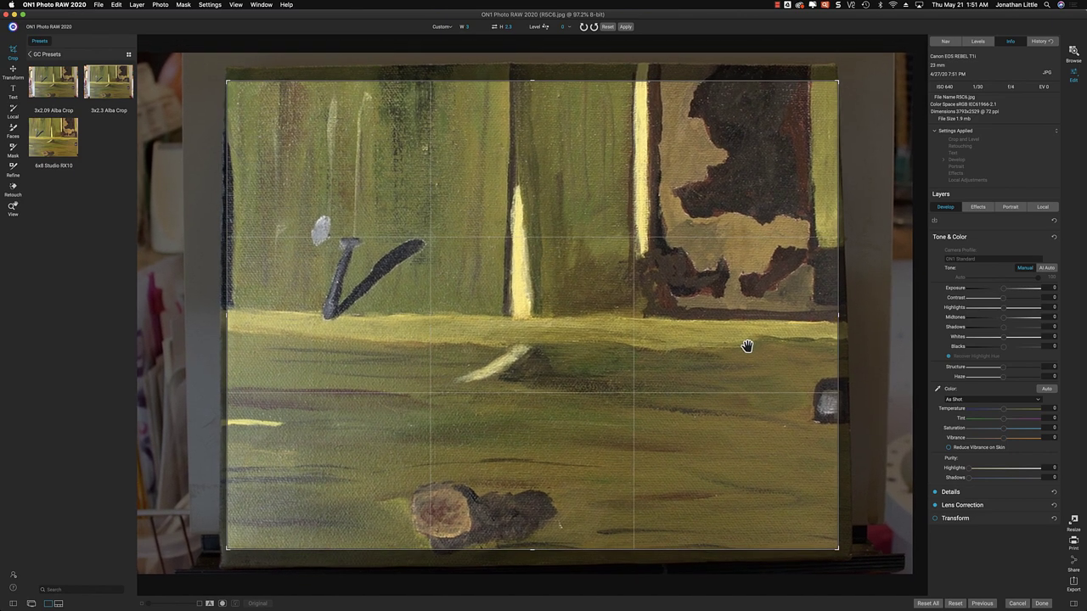
pyautogui.click(626, 28)
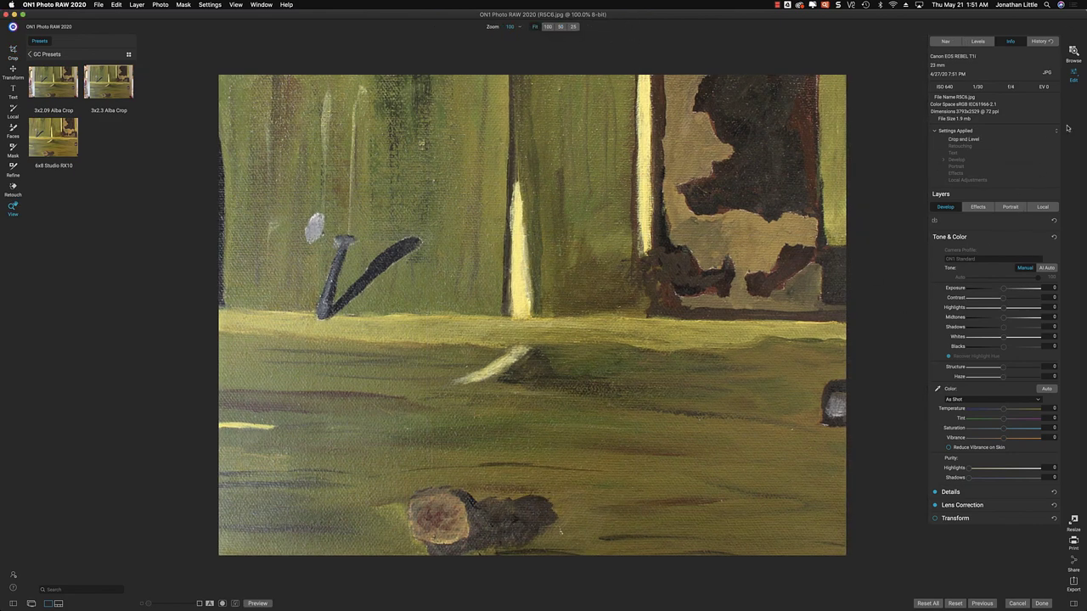
pyautogui.click(1076, 53)
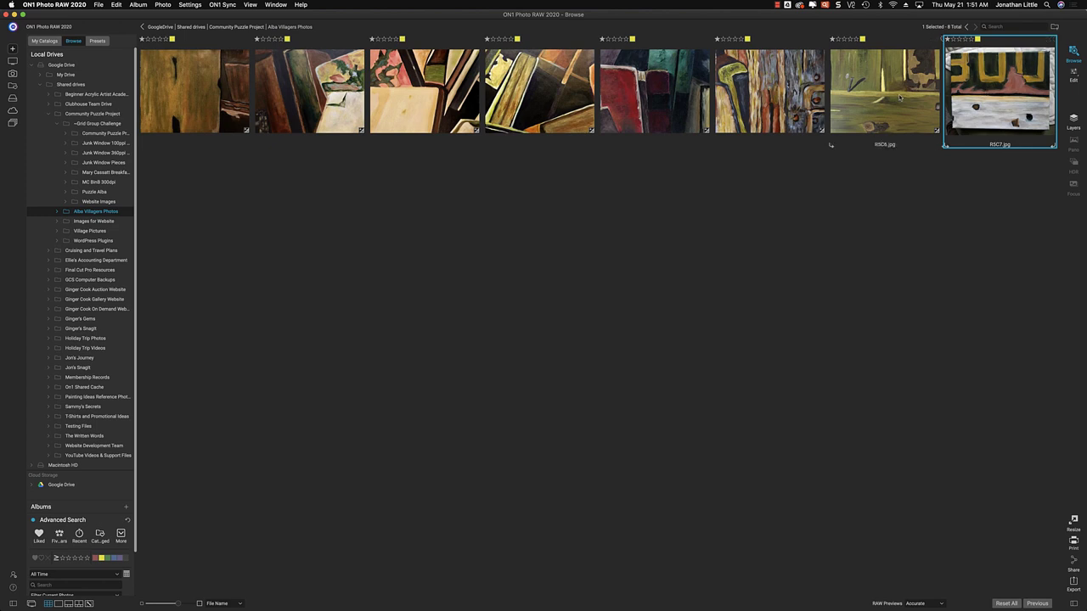
# Open R5C7.jpg for editing and set its crop ratio to 3 by 2.3, starting from the 2x3 preset.
pyautogui.click(1073, 74)
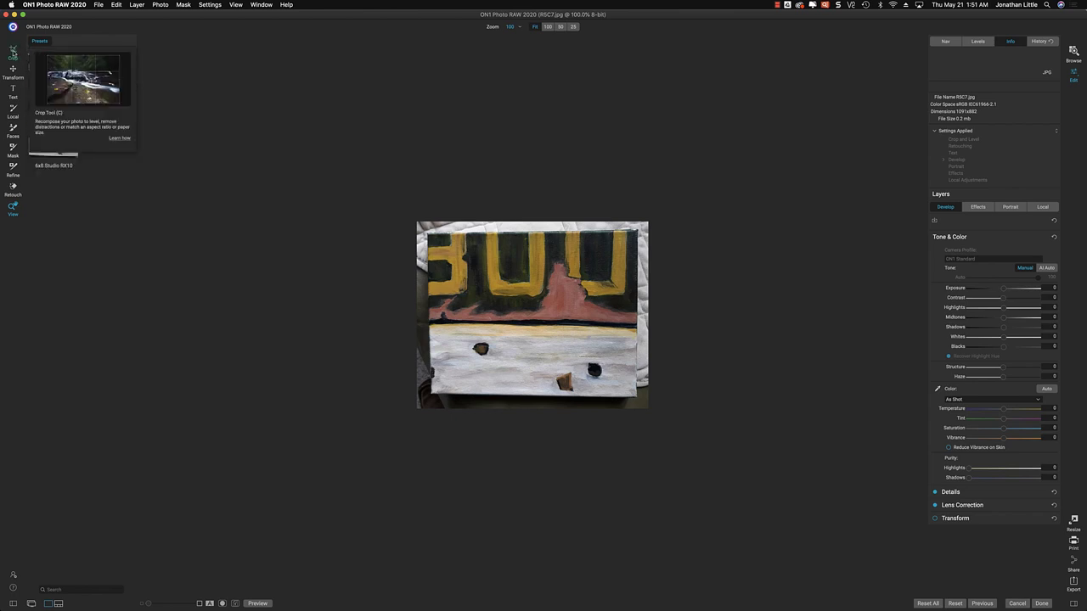
pyautogui.click(13, 52)
pyautogui.click(441, 26)
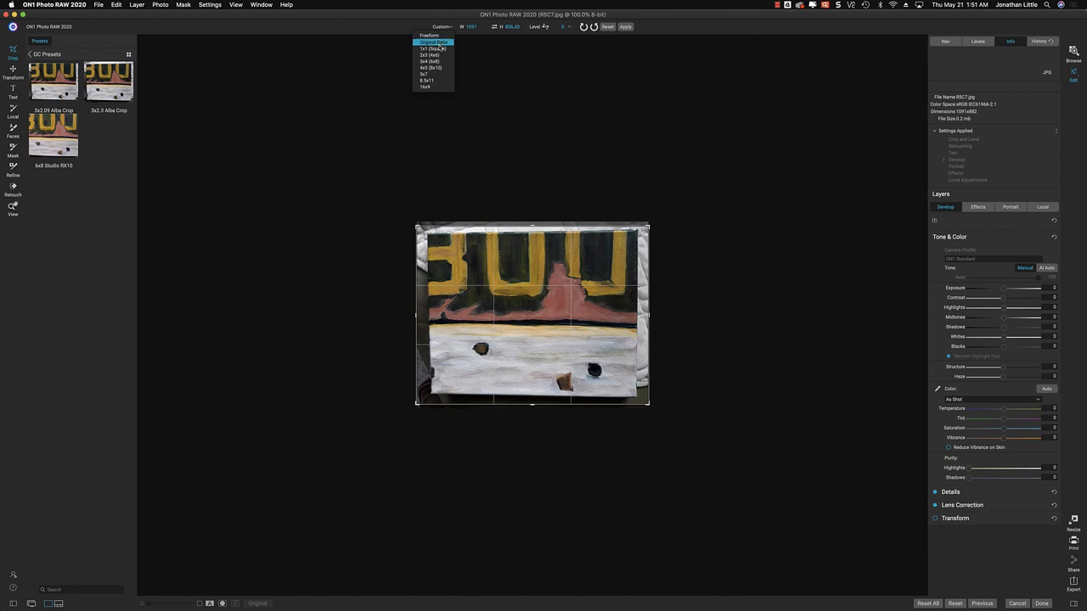
pyautogui.click(442, 55)
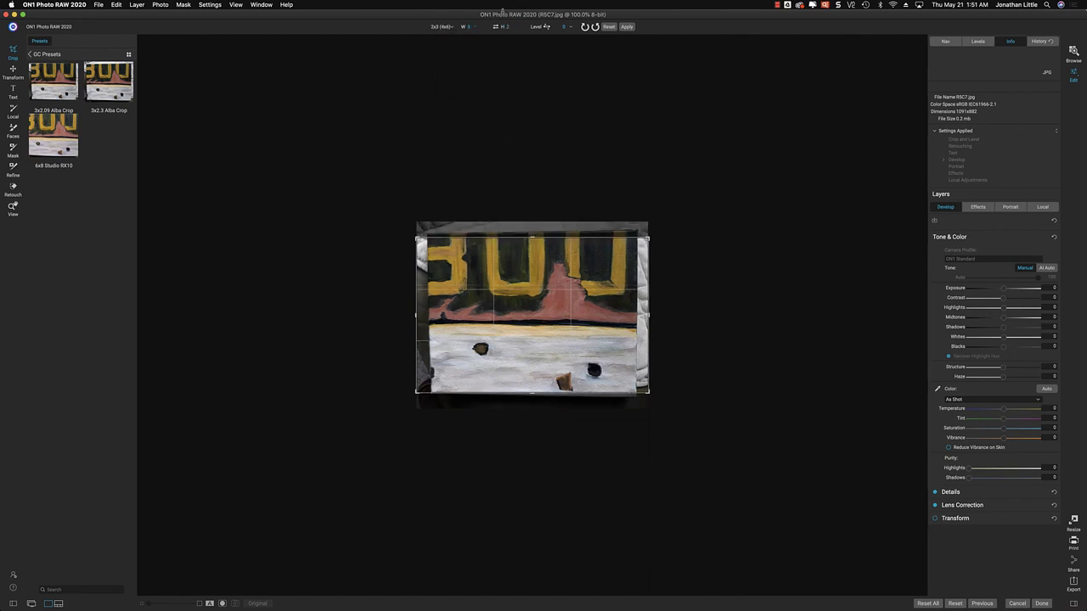
pyautogui.click(510, 26)
pyautogui.write('2.3')
pyautogui.press('Return')
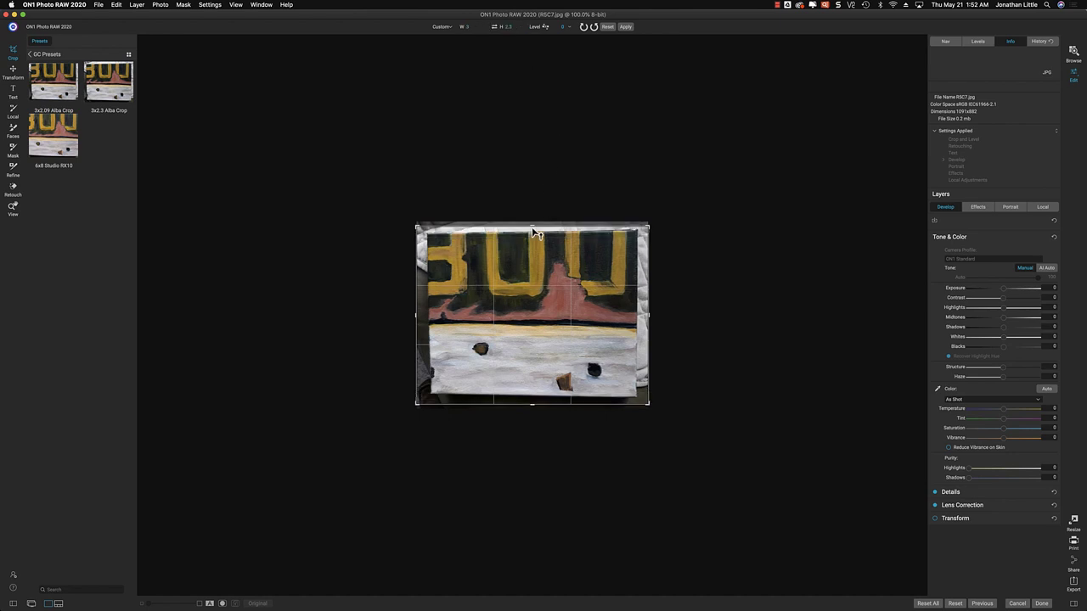
# Fit the crop on R5C7.jpg inside the canvas edges, excluding the background cloth, apply it, and return to the folder.
pyautogui.moveTo(535, 233); pyautogui.dragTo(537, 279)
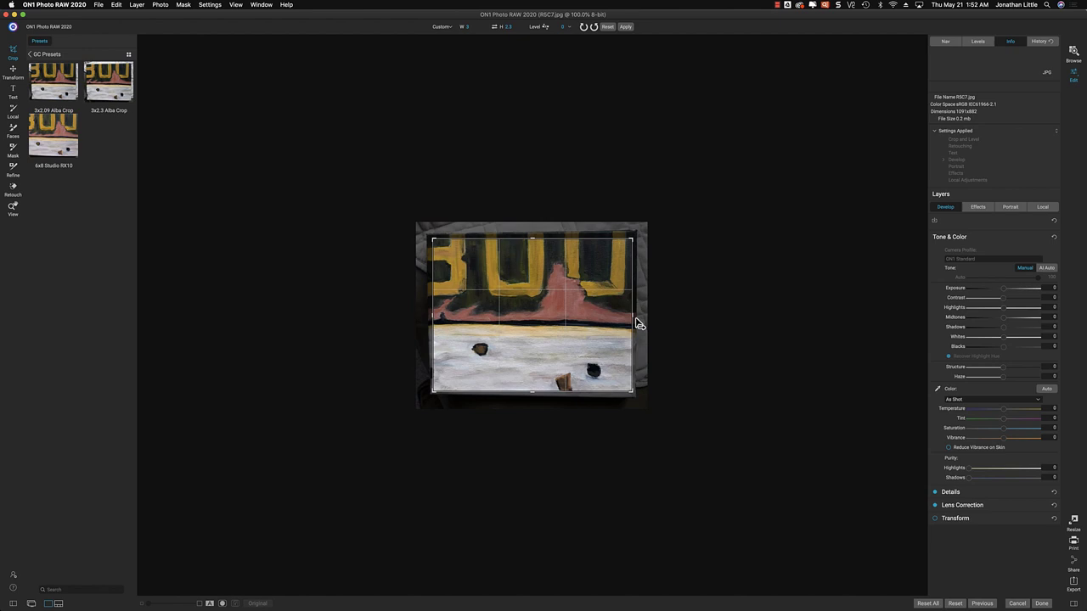
pyautogui.moveTo(636, 315); pyautogui.dragTo(640, 323)
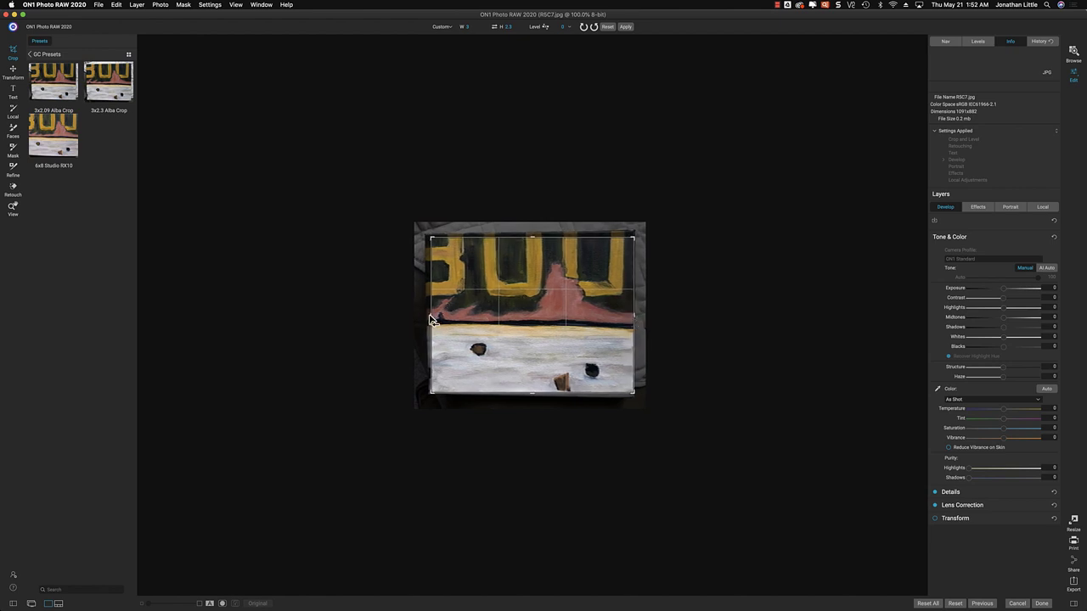
pyautogui.moveTo(430, 320); pyautogui.dragTo(479, 325)
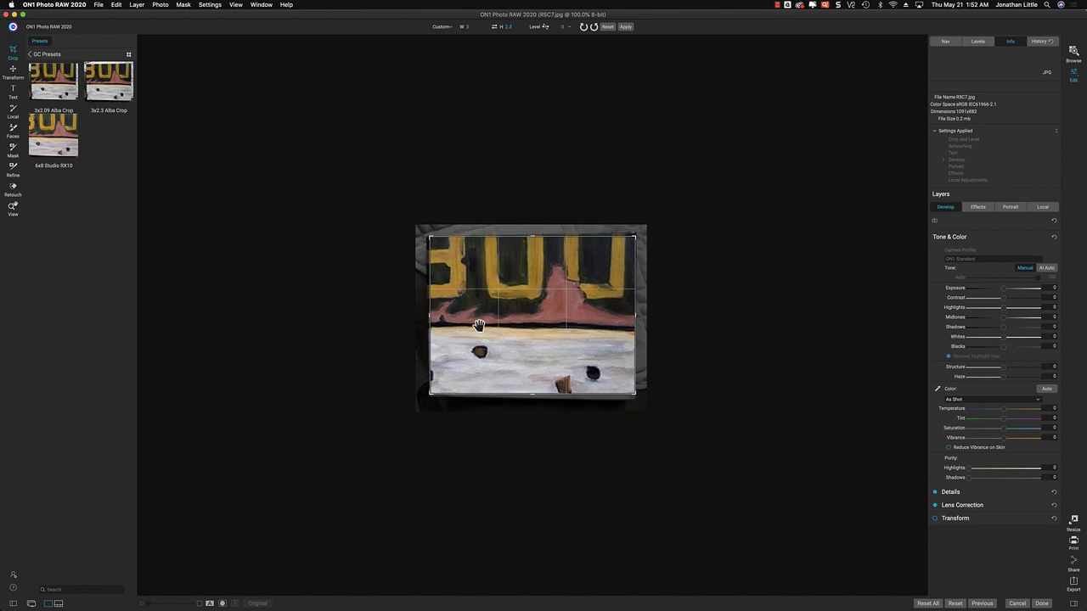
pyautogui.click(625, 27)
pyautogui.click(1074, 53)
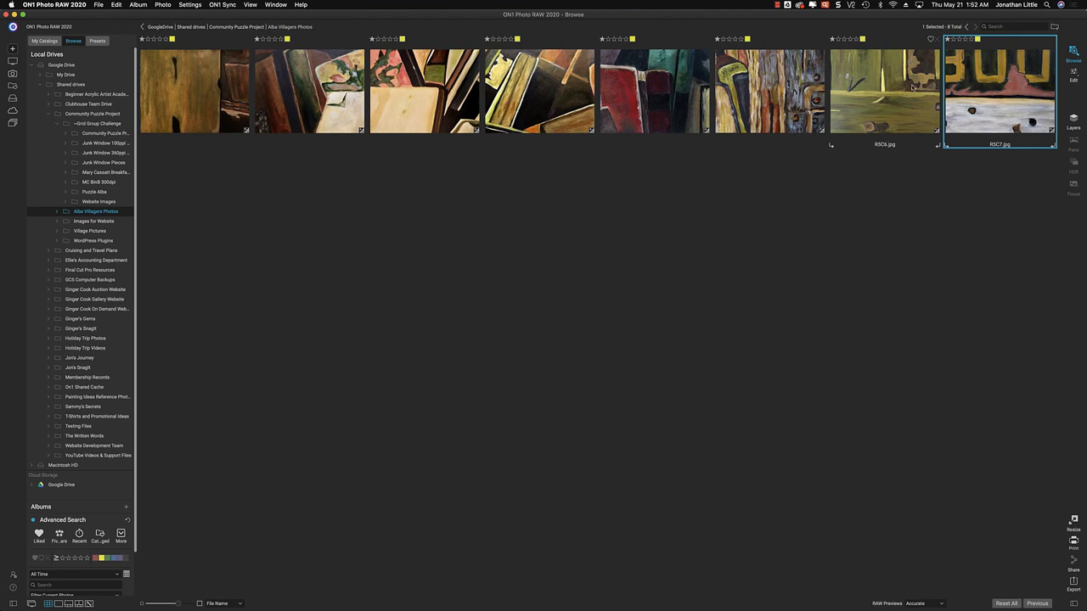
# Change the color label of all the yellow-labeled row five photos, R5C0 through R5C7, to red.
pyautogui.click(923, 187)
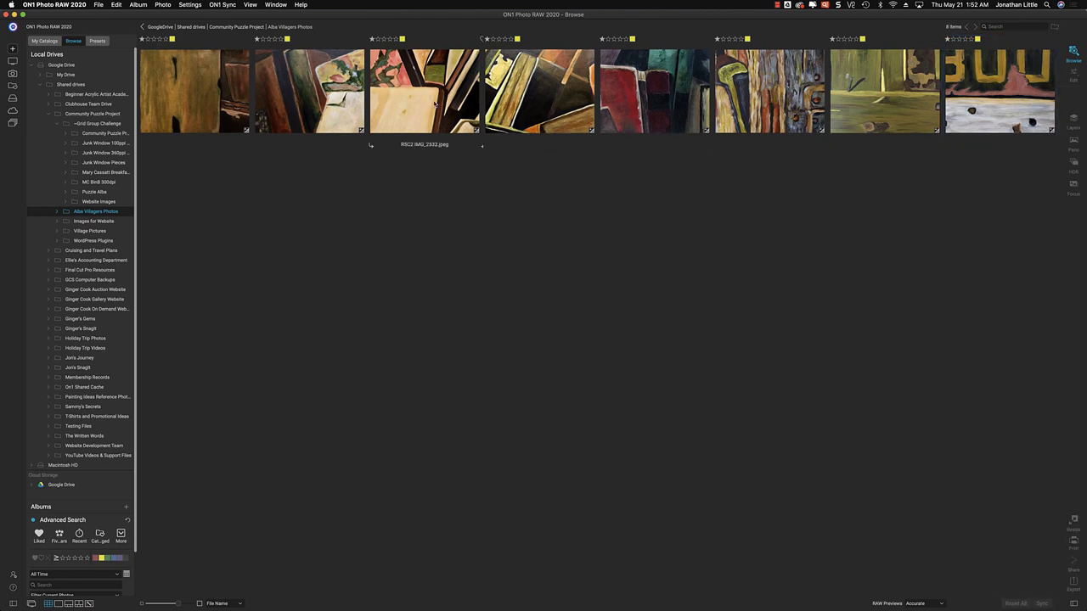
pyautogui.click(172, 39)
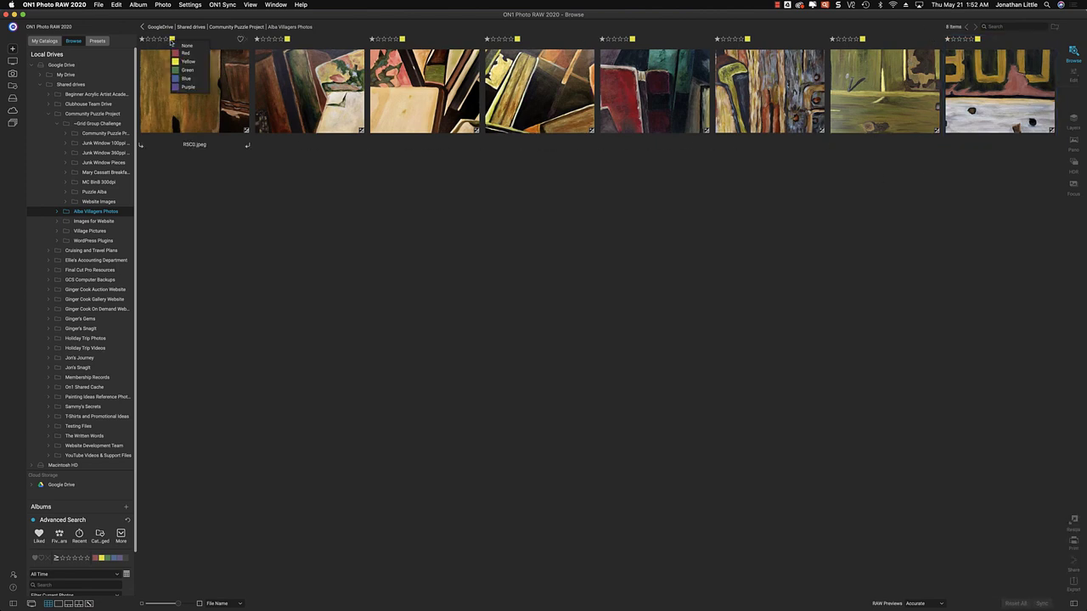
pyautogui.click(173, 83)
pyautogui.press('Delete')
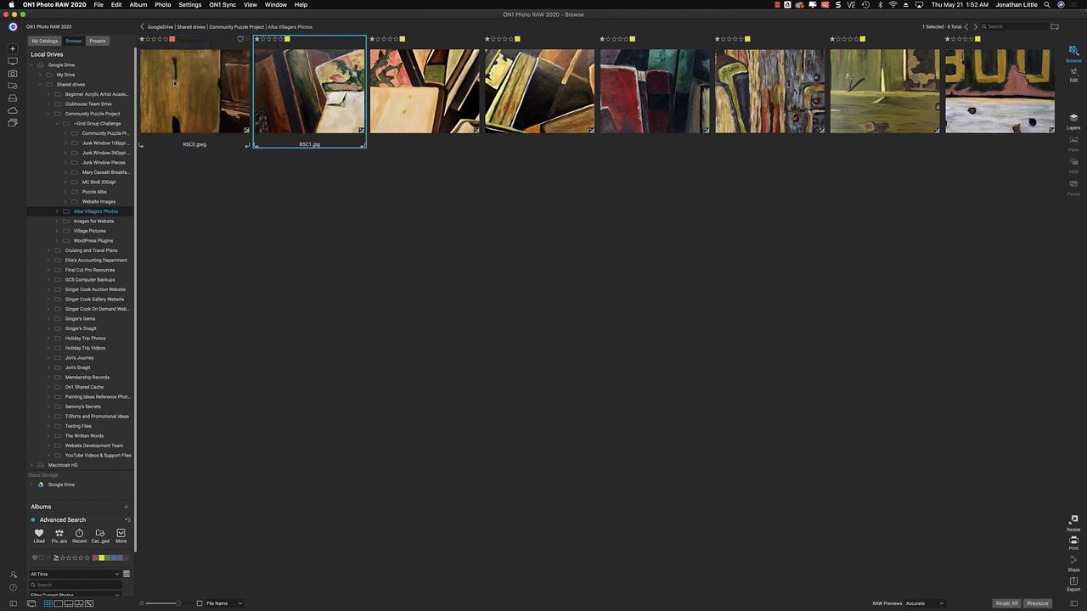
pyautogui.press('Delete')
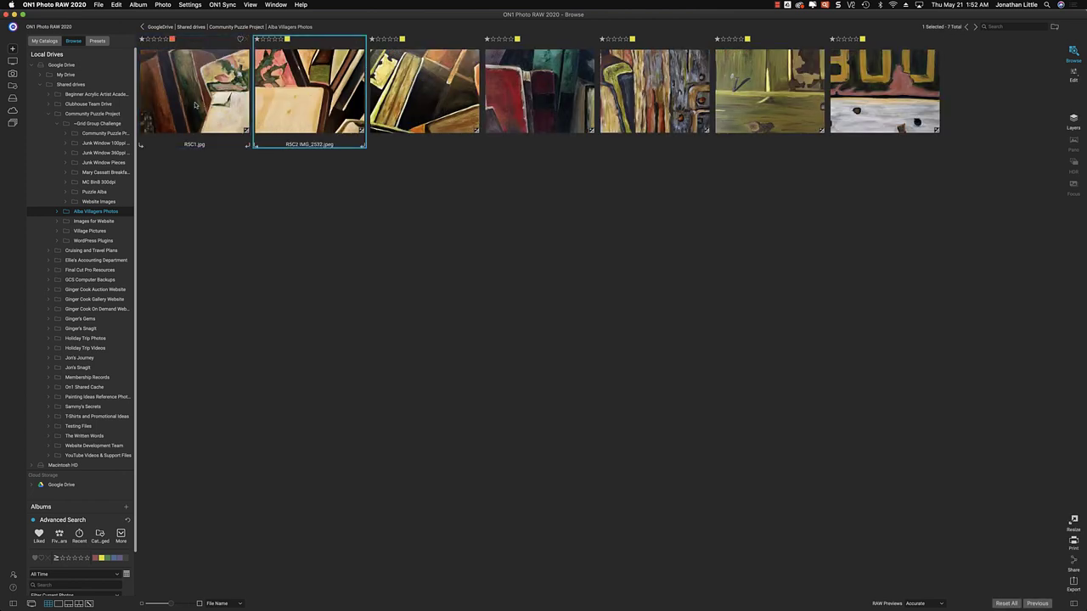
pyautogui.press('Delete')
pyautogui.press('Delete')
pyautogui.press('Delete')
pyautogui.press('Delete')
pyautogui.press('Delete')
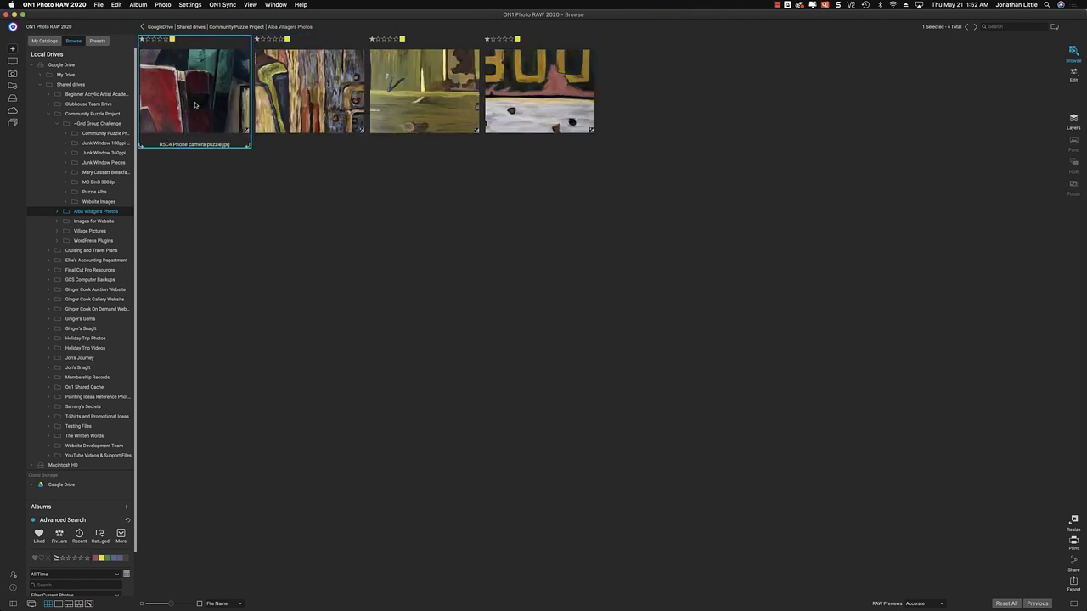
pyautogui.press('Delete')
pyautogui.press('Delete')
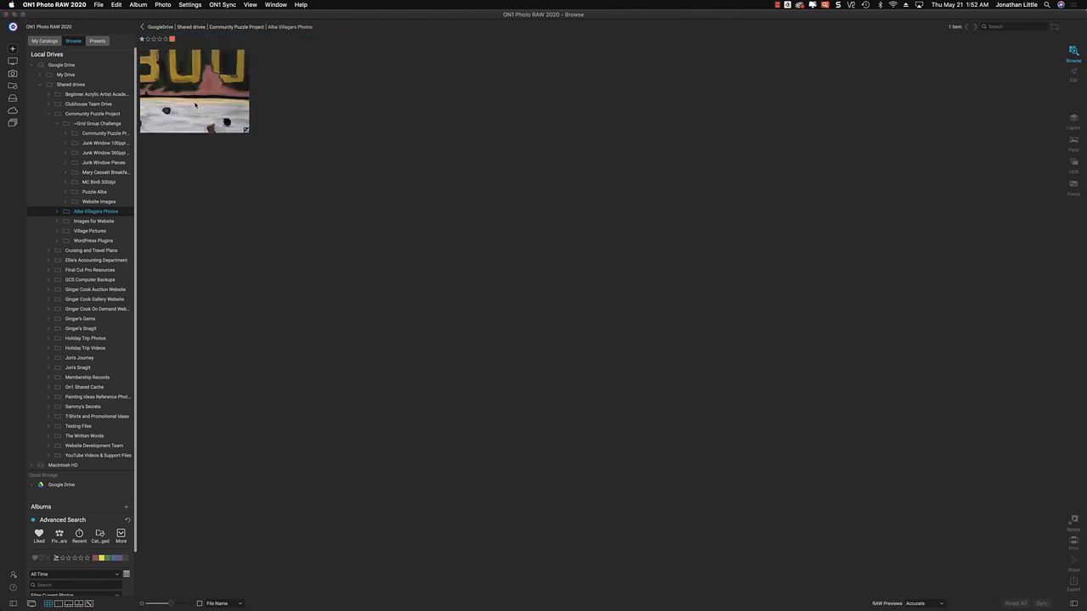
# Add the red-labeled and green-labeled photos to the color filter, review the assembled rows, and select R4C1 light.jpg.
pyautogui.click(99, 558)
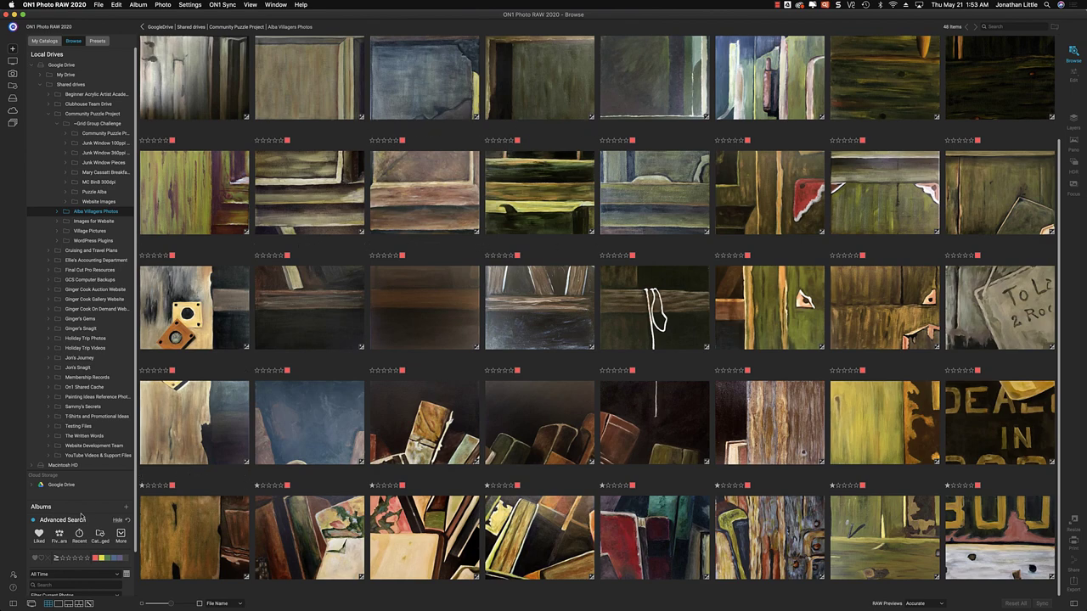
pyautogui.click(107, 558)
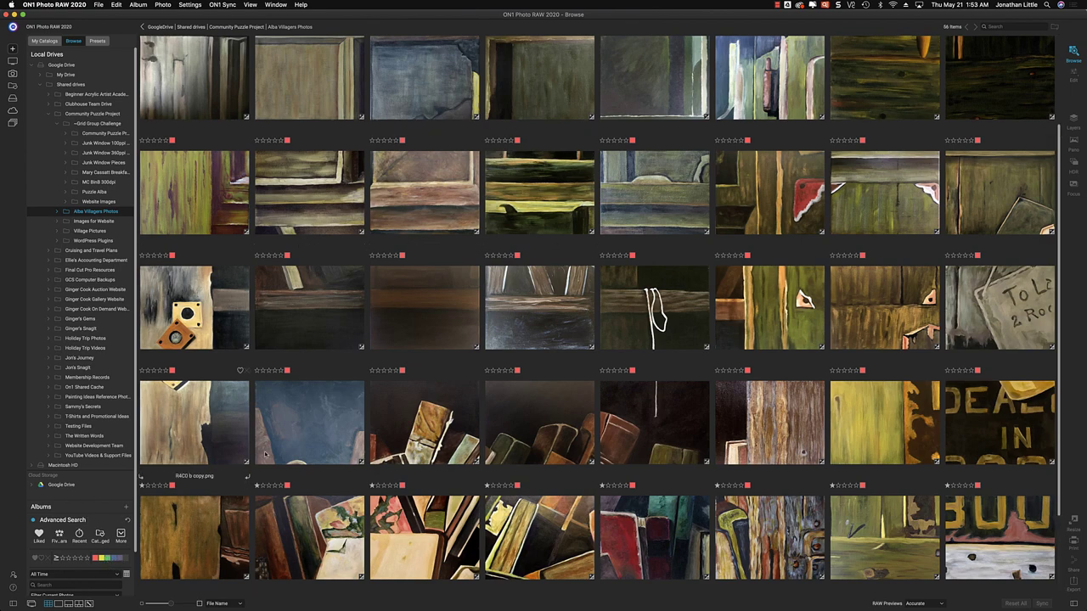
pyautogui.scroll(-3, 309, 462)
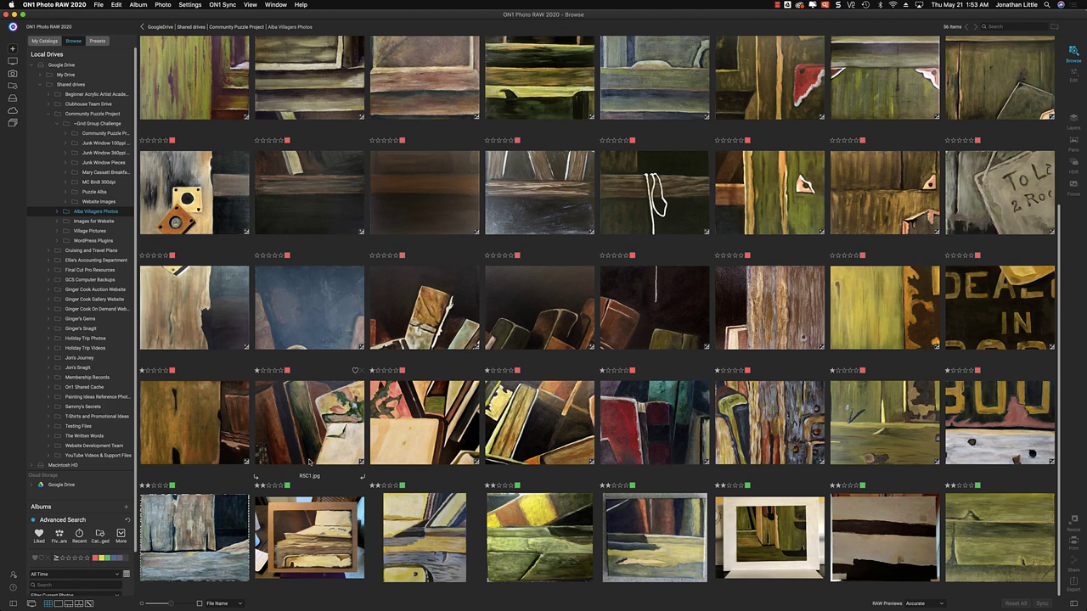
pyautogui.scroll(5, 309, 461)
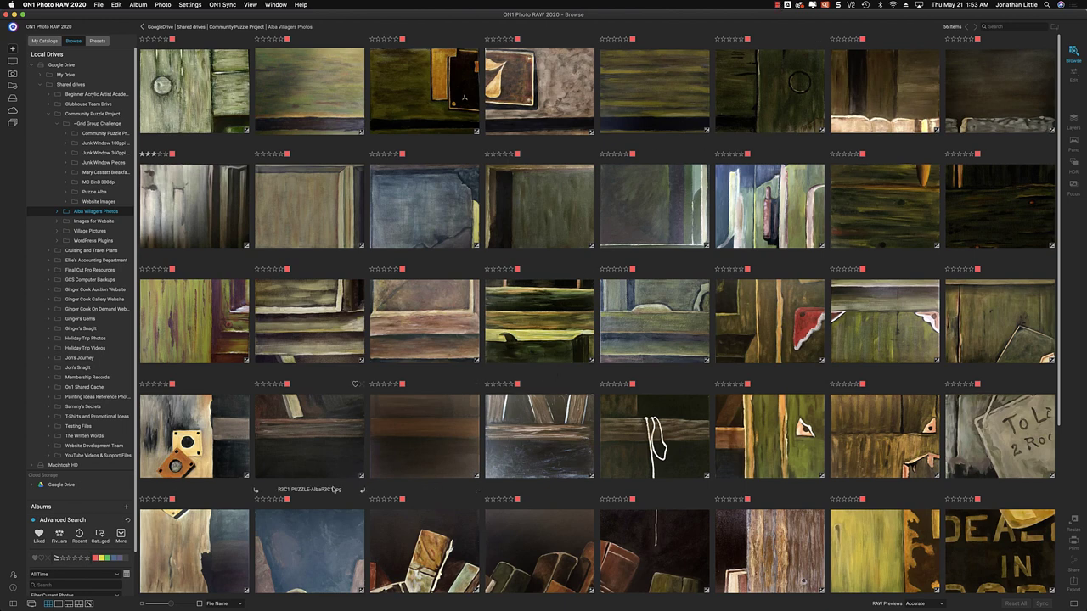
pyautogui.click(304, 547)
pyautogui.scroll(-3, 304, 548)
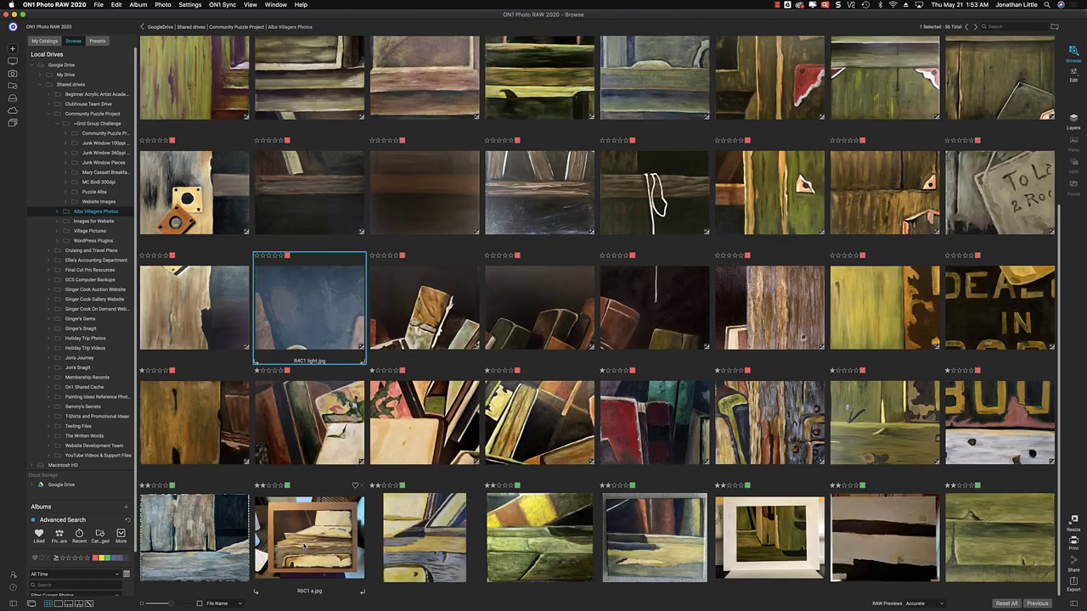